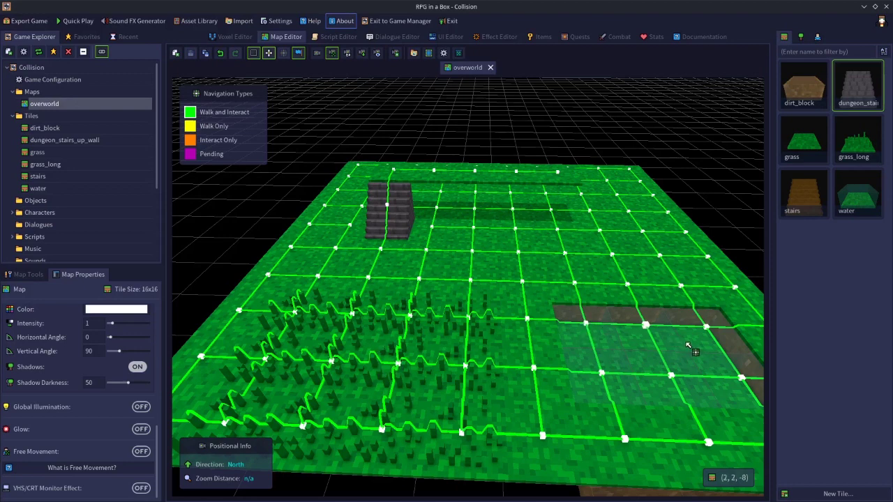
Increase the opacity of the water tile's transparent colour 2d7a6c to just over a quarter of the range and save the tile
{"action": "scroll", "coordinate": [654, 361], "scroll_direction": "up", "scroll_amount": 2}
{"action": "middle_click_drag", "start_coordinate": [654, 363], "coordinate": [472, 383]}
{"action": "scroll", "coordinate": [567, 382], "scroll_direction": "up", "scroll_amount": 3}
{"action": "scroll", "coordinate": [567, 382], "scroll_direction": "down", "scroll_amount": 3}
{"action": "scroll", "coordinate": [472, 383], "scroll_direction": "up", "scroll_amount": 3}
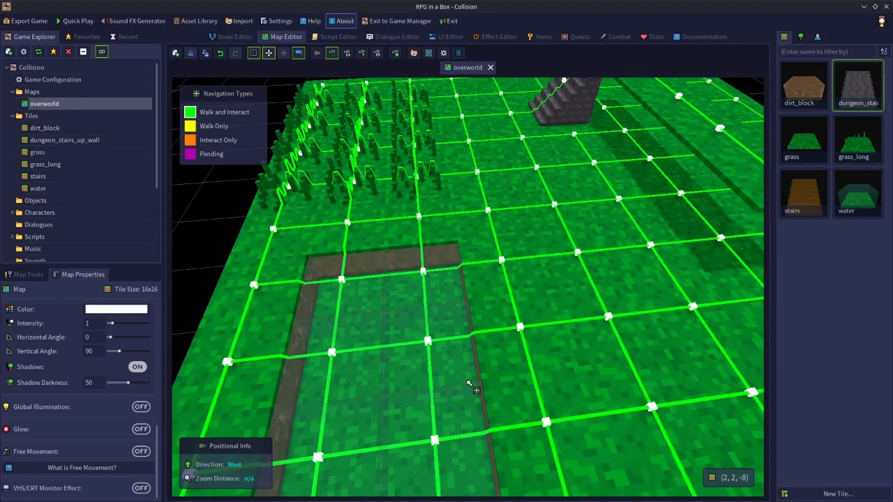
{"action": "middle_click_drag", "start_coordinate": [416, 373], "coordinate": [551, 378]}
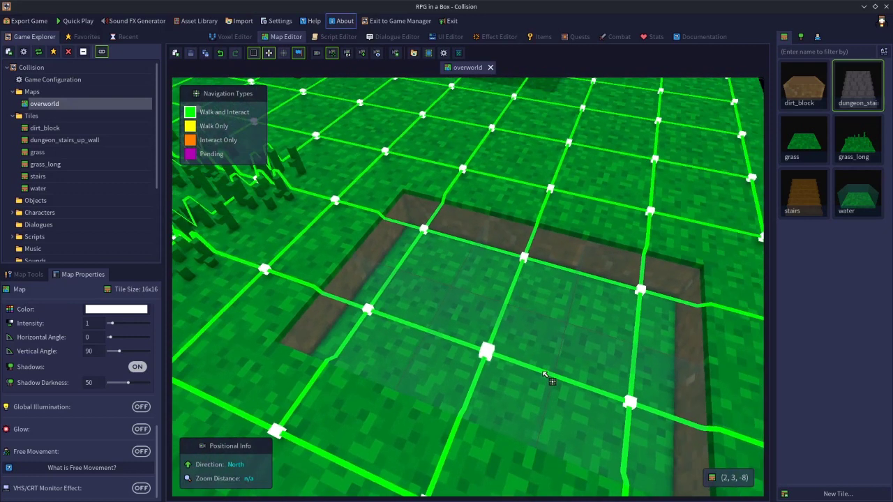
{"action": "double_click", "coordinate": [860, 201]}
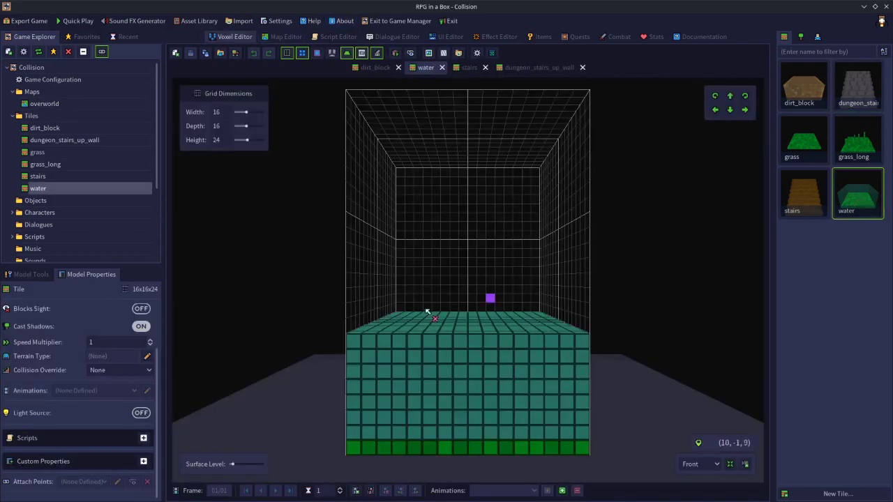
{"action": "left_click", "coordinate": [31, 274]}
{"action": "left_click_drag", "start_coordinate": [31, 397], "coordinate": [49, 397]}
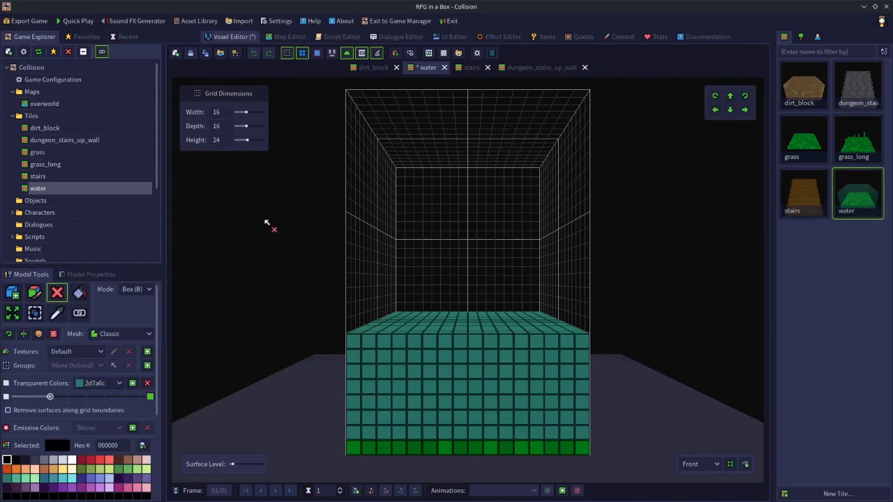
{"action": "left_click", "coordinate": [202, 58]}
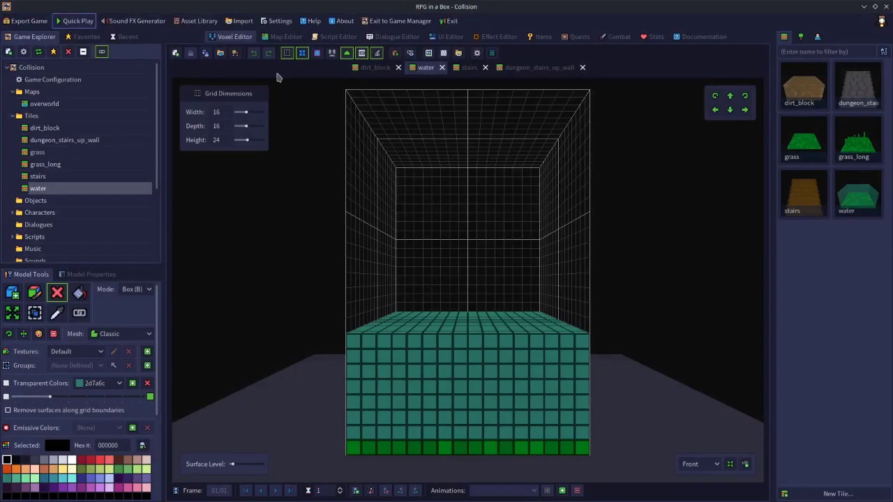
Return to the overworld map and examine the navigation paths around the pond, long grass, stairs and raised platform
{"action": "left_click", "coordinate": [280, 37]}
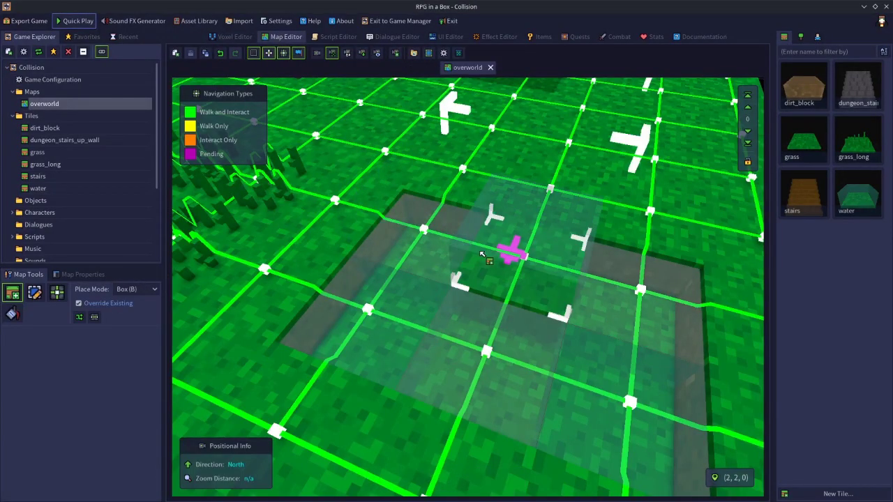
{"action": "key", "text": "2"}
{"action": "scroll", "coordinate": [506, 300], "scroll_direction": "down", "scroll_amount": 2}
{"action": "key", "text": "q"}
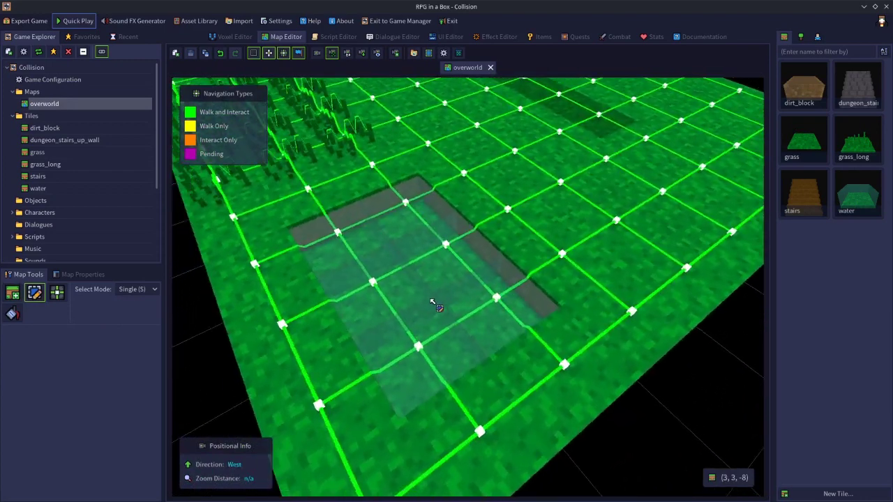
{"action": "scroll", "coordinate": [411, 293], "scroll_direction": "down", "scroll_amount": 2}
{"action": "scroll", "coordinate": [421, 311], "scroll_direction": "up", "scroll_amount": 2}
{"action": "scroll", "coordinate": [421, 314], "scroll_direction": "down", "scroll_amount": 2}
{"action": "scroll", "coordinate": [422, 309], "scroll_direction": "up", "scroll_amount": 1}
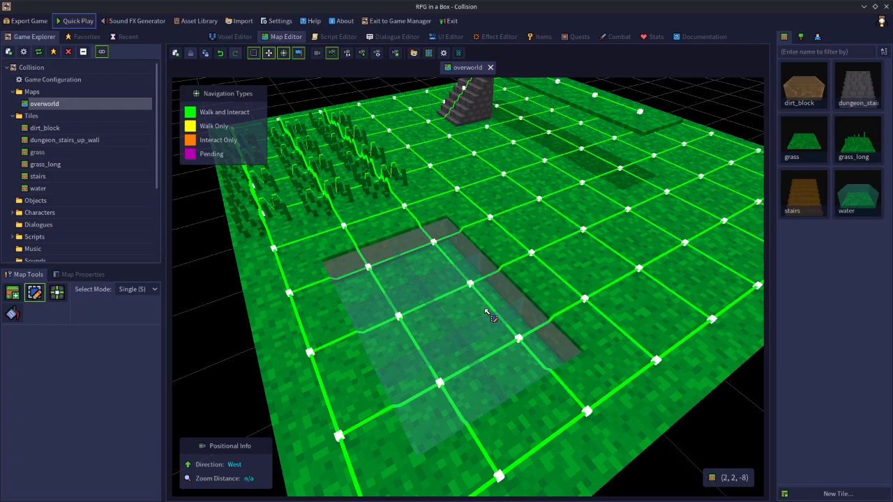
{"action": "middle_click_drag", "start_coordinate": [488, 314], "coordinate": [558, 275]}
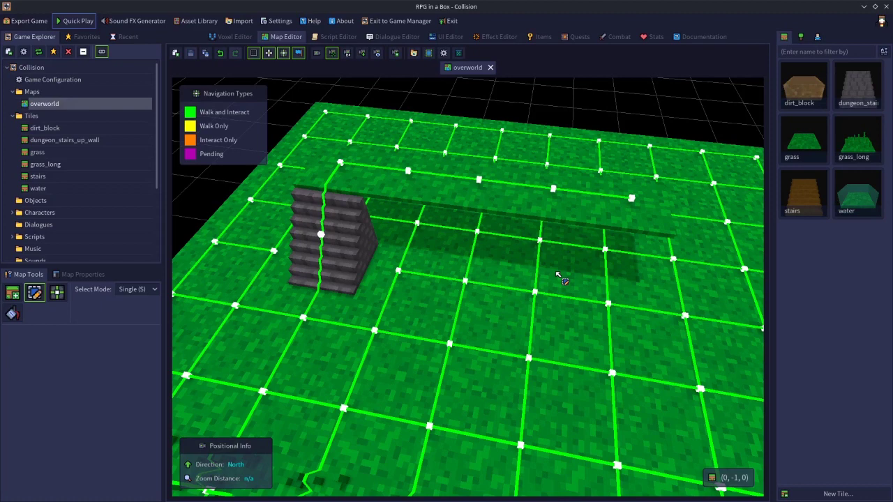
{"action": "middle_click_drag", "start_coordinate": [558, 276], "coordinate": [414, 270]}
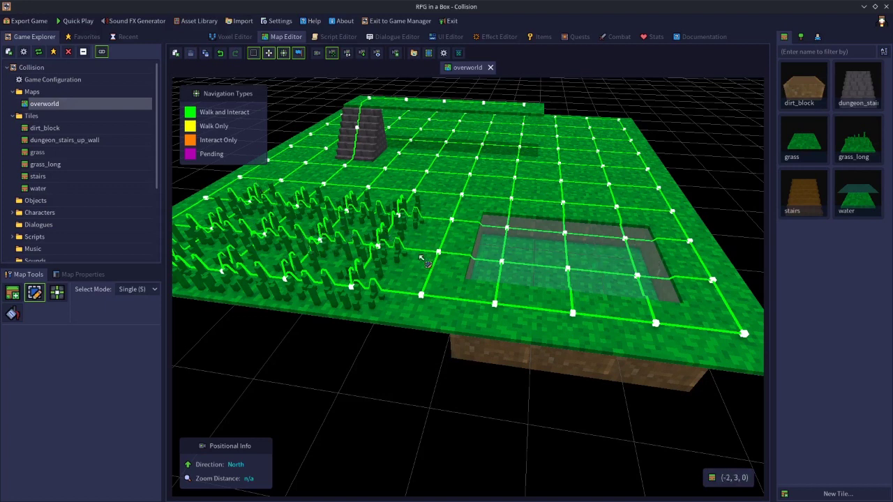
Start a quick play test and show the navigation paths with the debug console command nav on
{"action": "key", "text": "F5"}
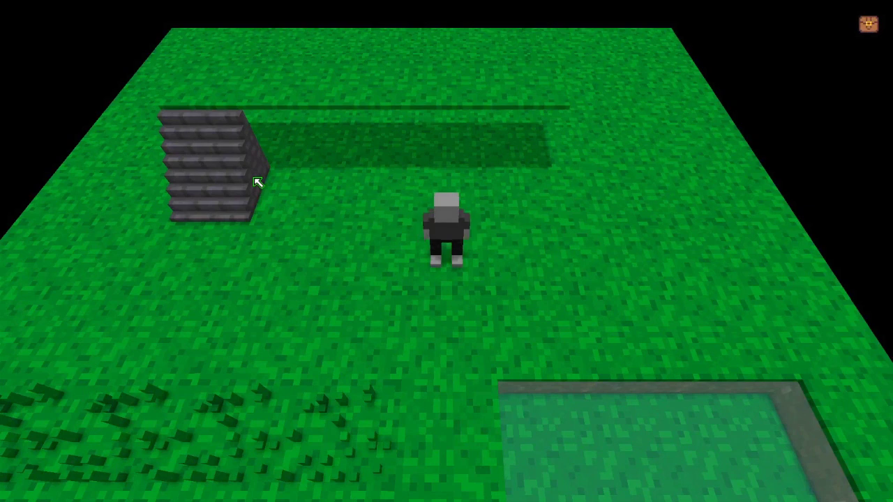
{"action": "key", "text": "grave"}
{"action": "key", "text": "BackSpace"}
{"action": "type", "text": "nav on"}
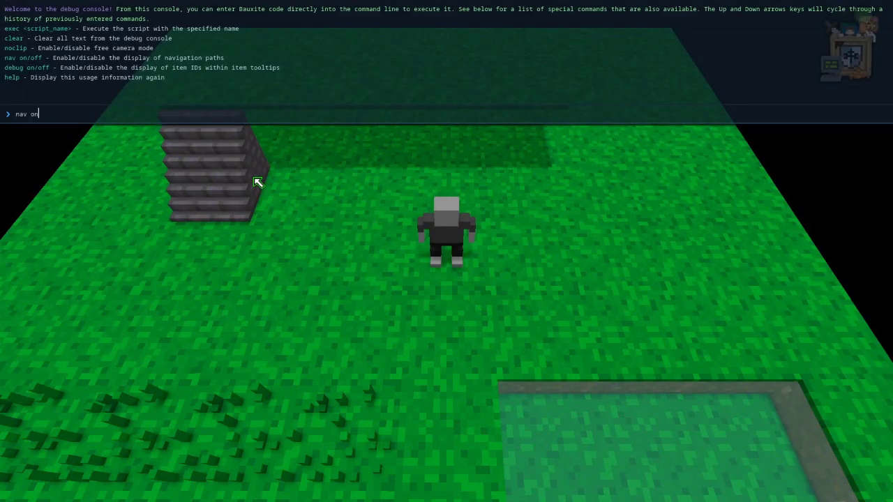
{"action": "key", "text": "Return"}
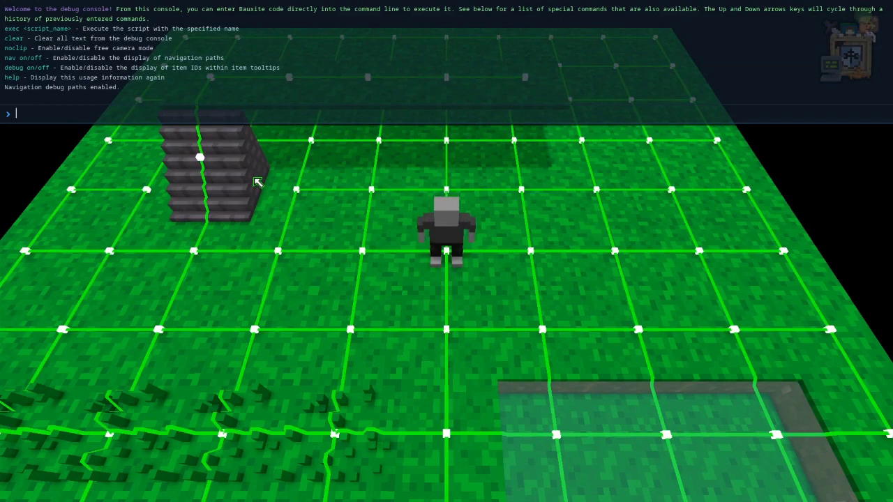
{"action": "key", "text": "grave"}
Walk the character around the open grass north of the pond and back beside it to test the navigation paths
{"action": "key", "text": "s"}
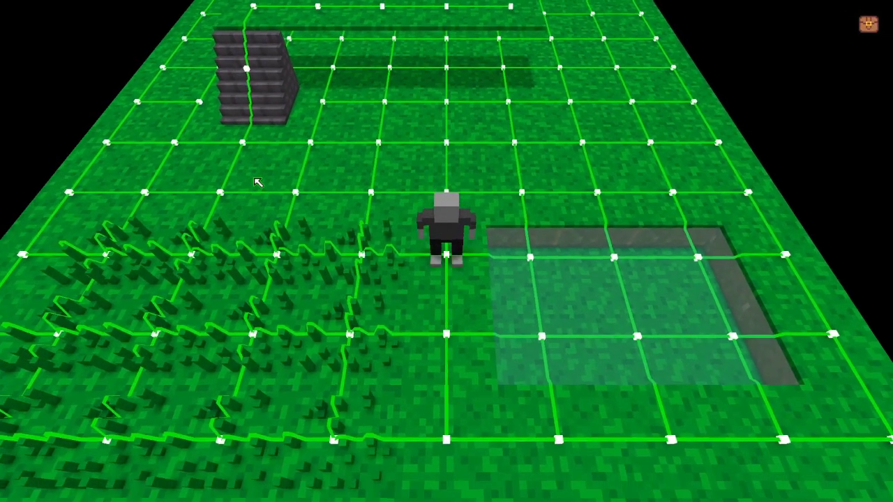
{"action": "key", "text": "w"}
{"action": "key", "text": "d"}
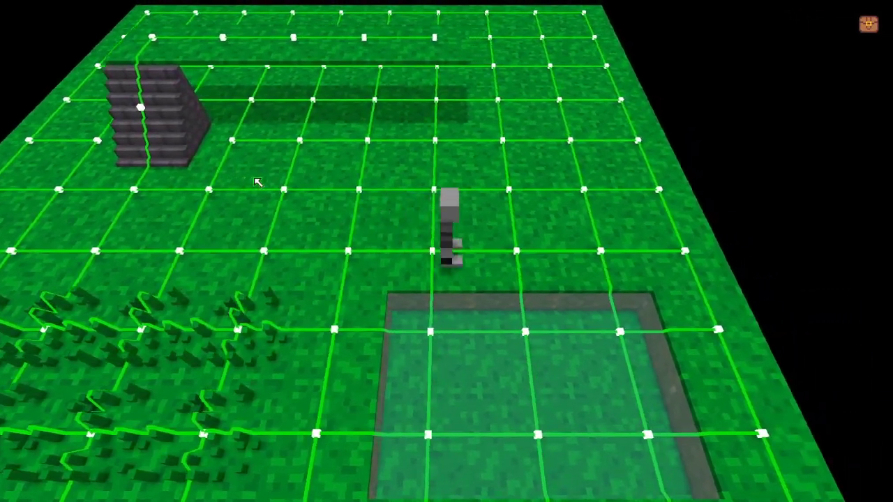
{"action": "key", "text": "w"}
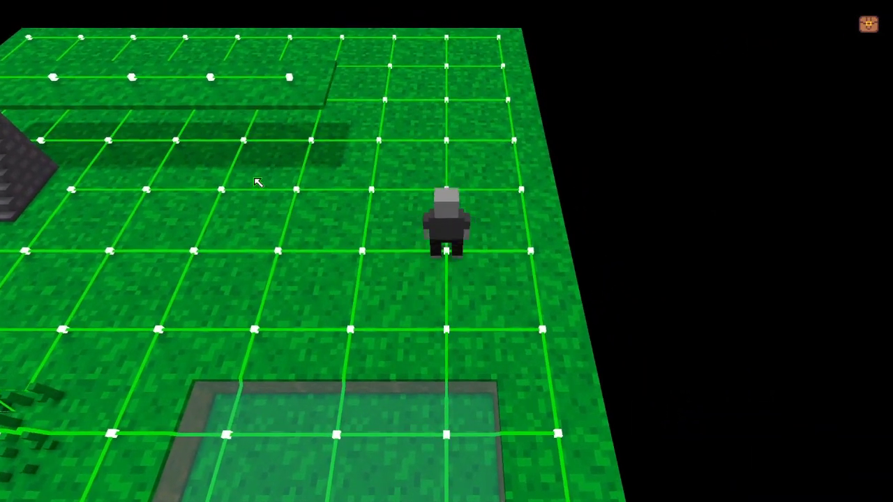
{"action": "key", "text": "a"}
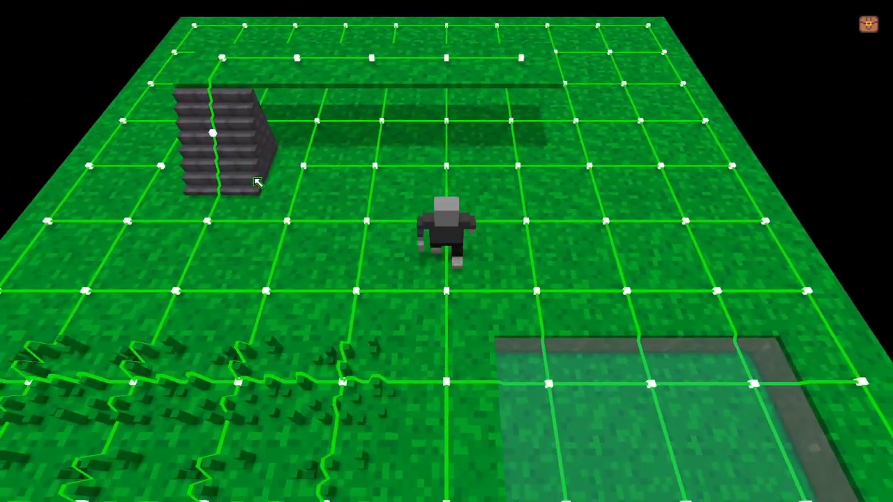
{"action": "key", "text": "s"}
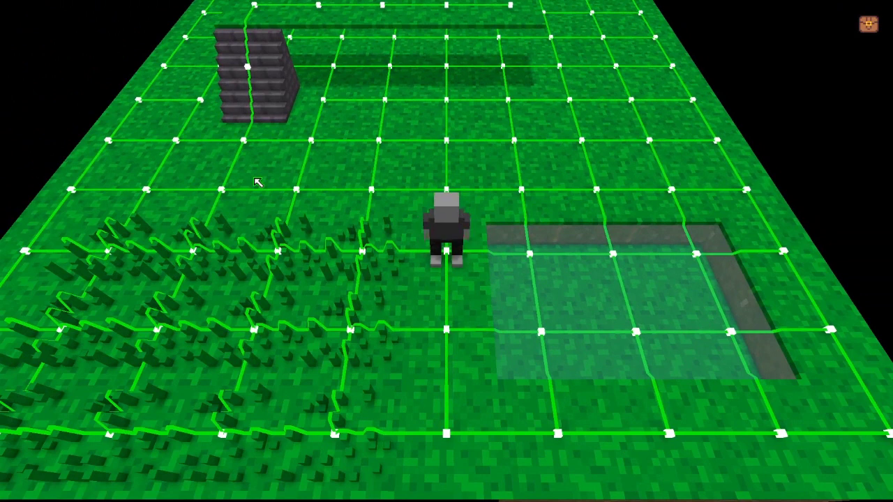
Walk the character west through the long grass patch and back out on its east side to test collision
{"action": "key", "text": "a"}
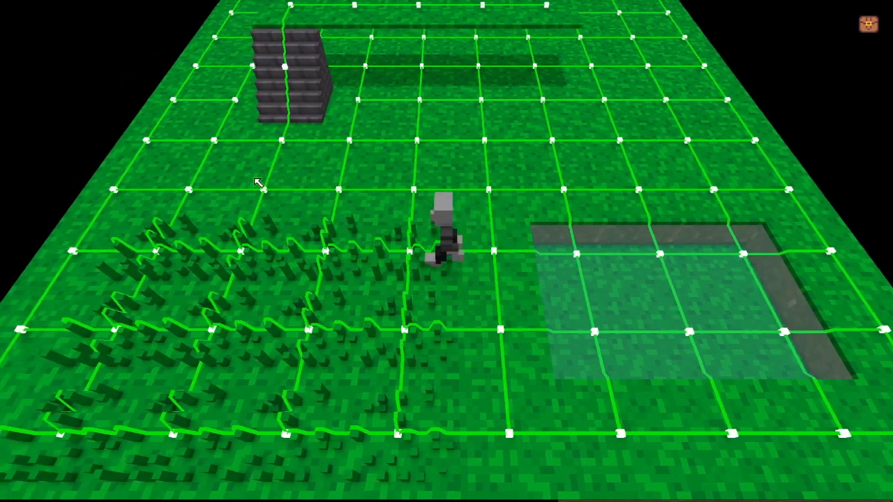
{"action": "key", "text": "s"}
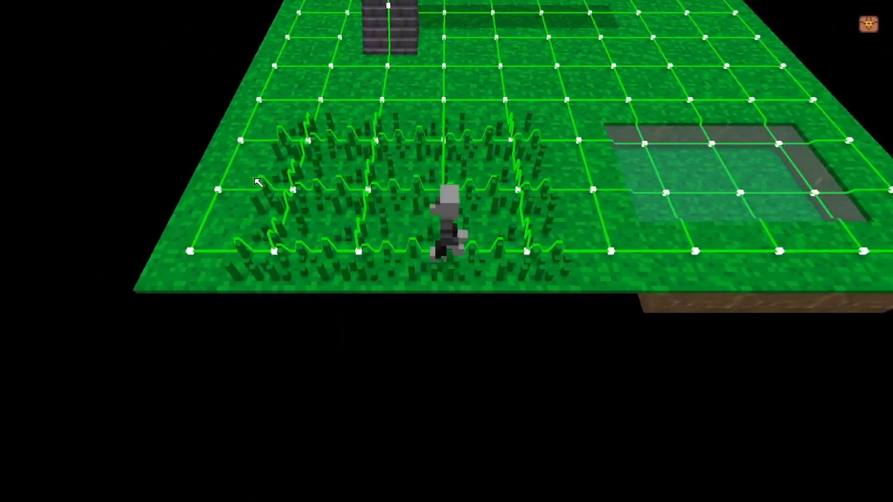
{"action": "scroll", "coordinate": [258, 183], "scroll_direction": "up", "scroll_amount": 3}
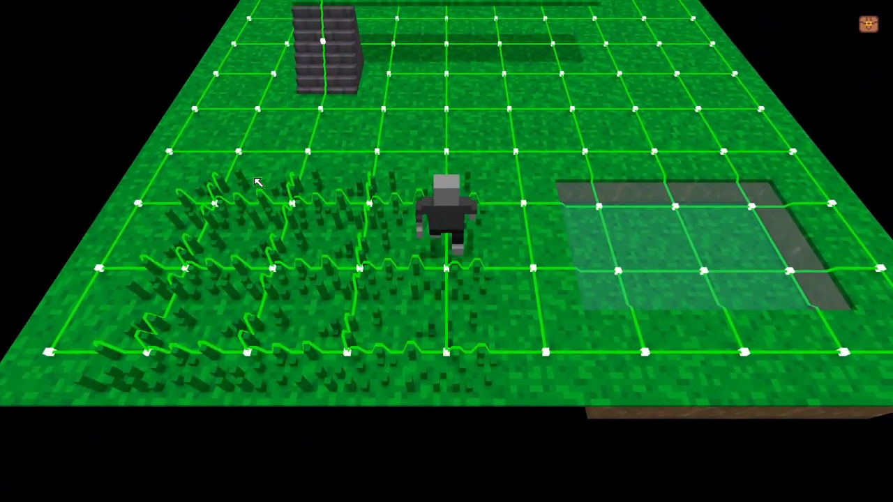
{"action": "key", "text": "w"}
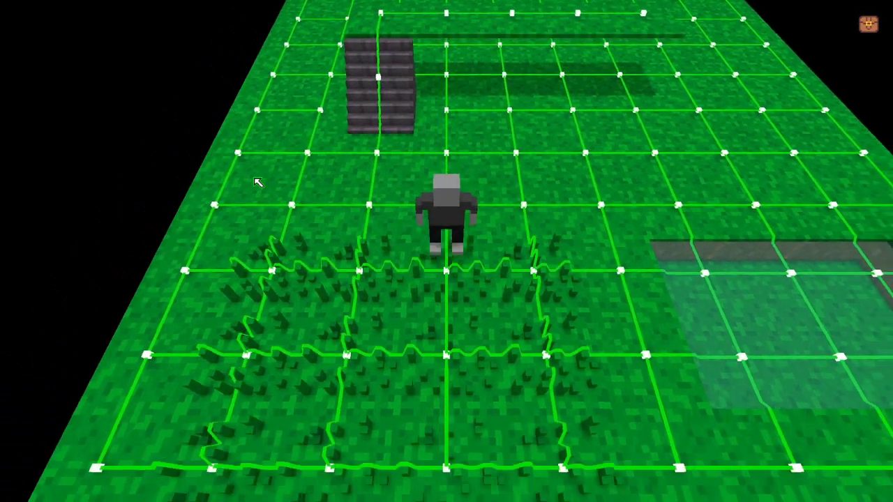
{"action": "key", "text": "s"}
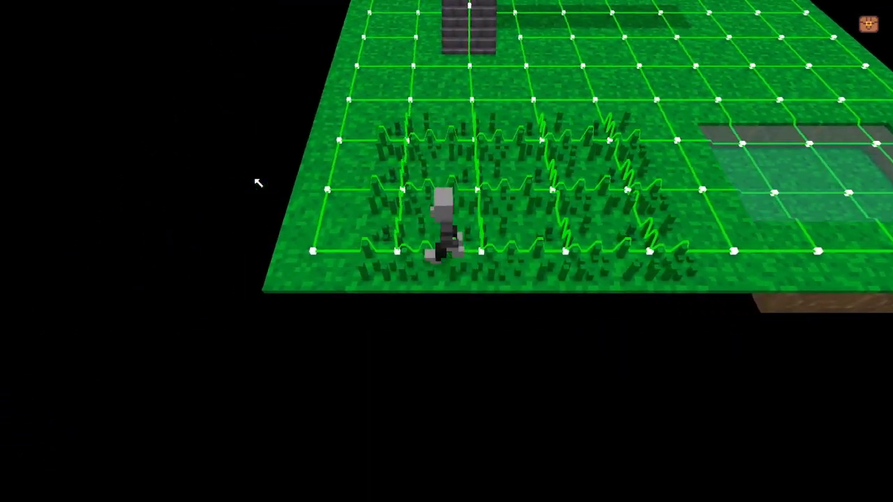
{"action": "scroll", "coordinate": [258, 183], "scroll_direction": "up", "scroll_amount": 2}
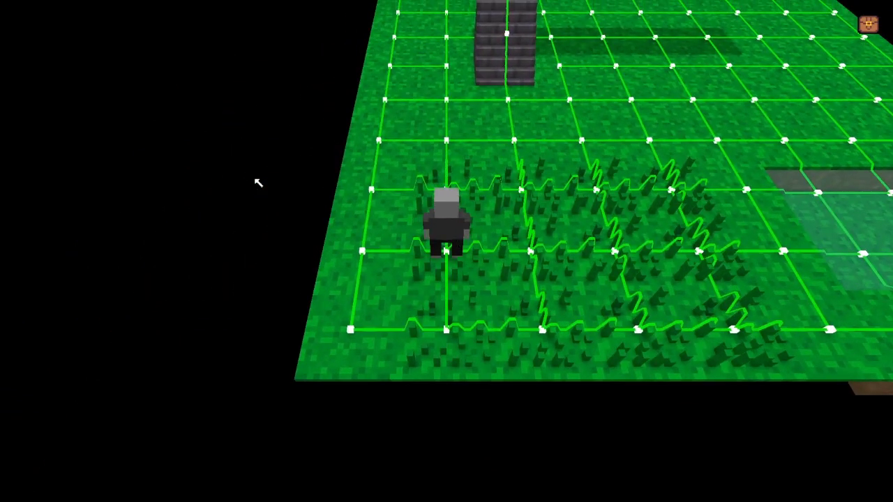
{"action": "key", "text": "d"}
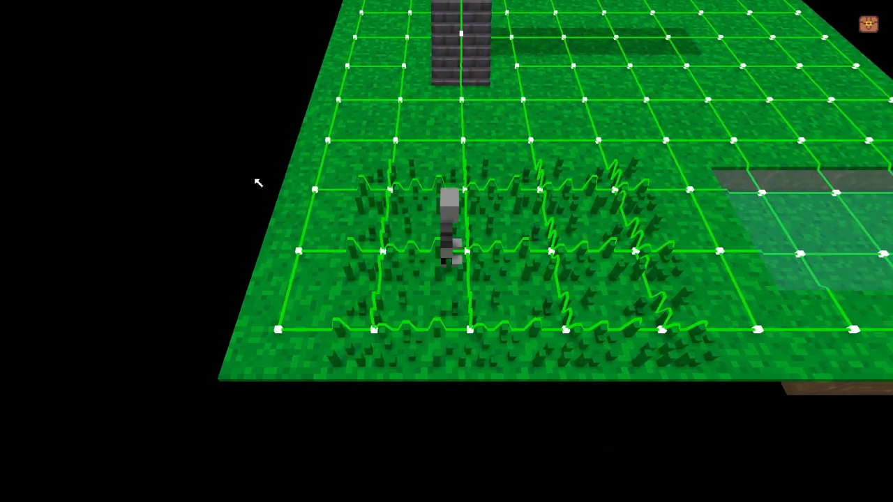
{"action": "key", "text": "d"}
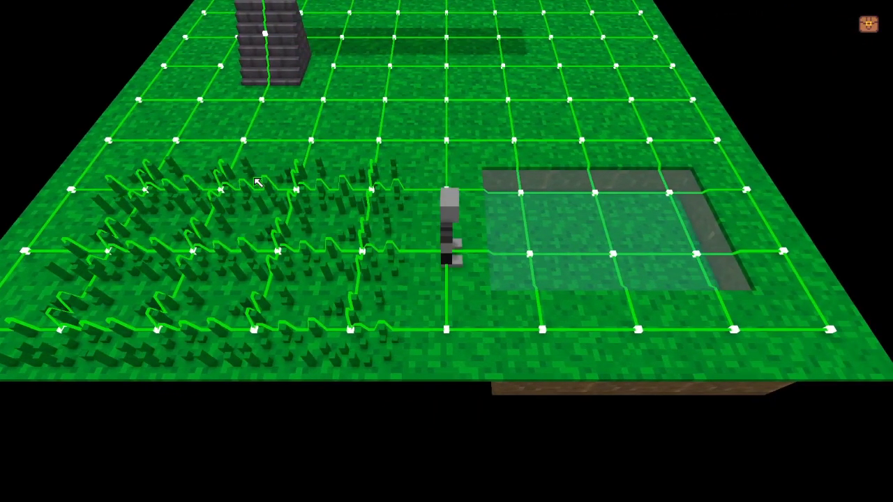
Walk the character into the pond, across the water tiles and back out over its north edge
{"action": "key", "text": "w"}
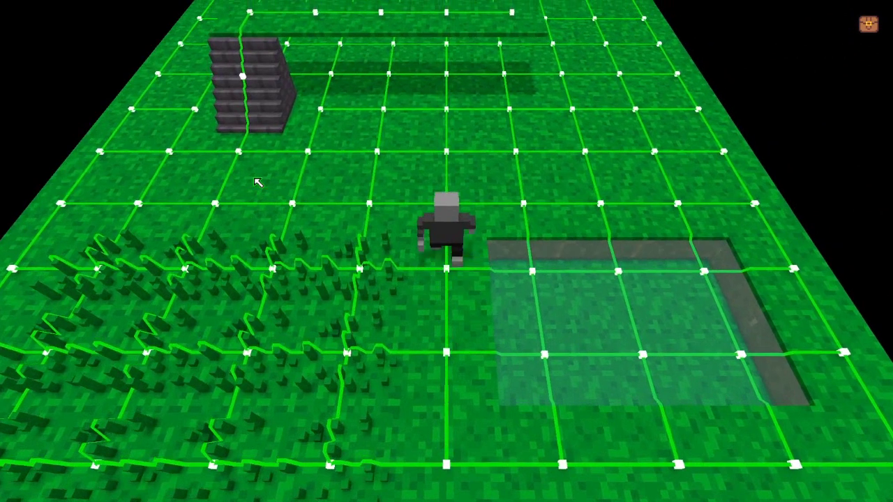
{"action": "key", "text": "s"}
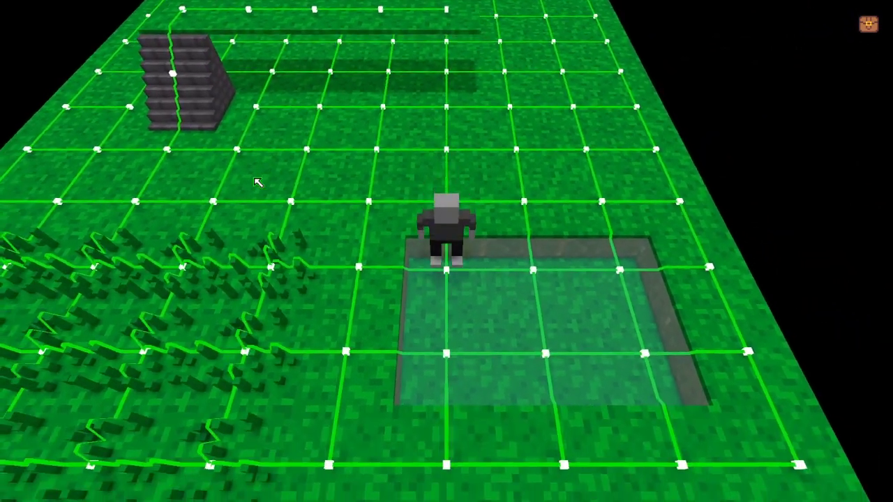
{"action": "key", "text": "d"}
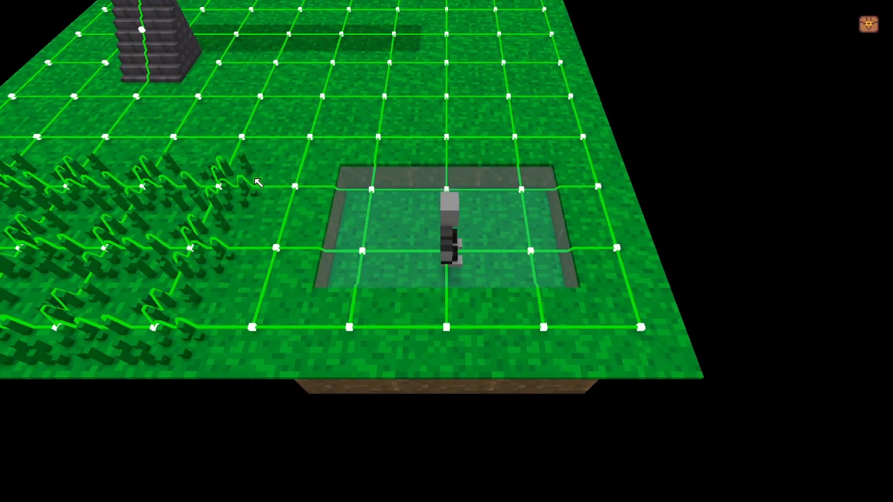
{"action": "key", "text": "d"}
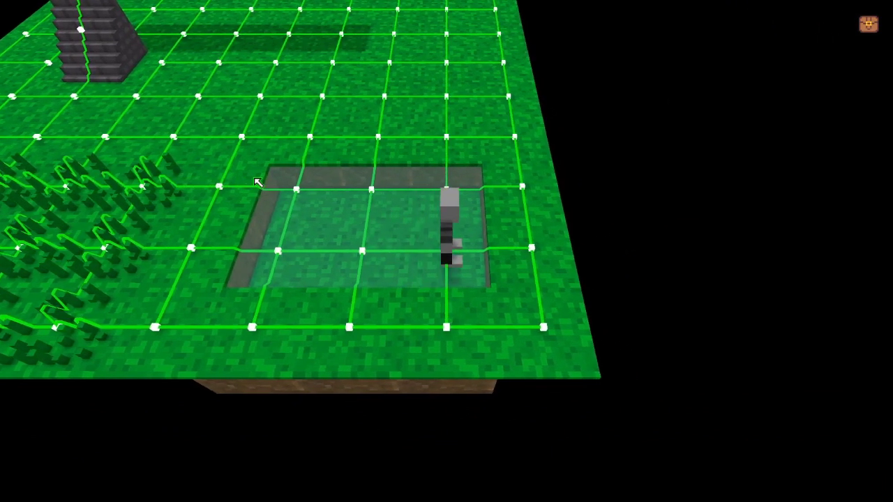
{"action": "key", "text": "a"}
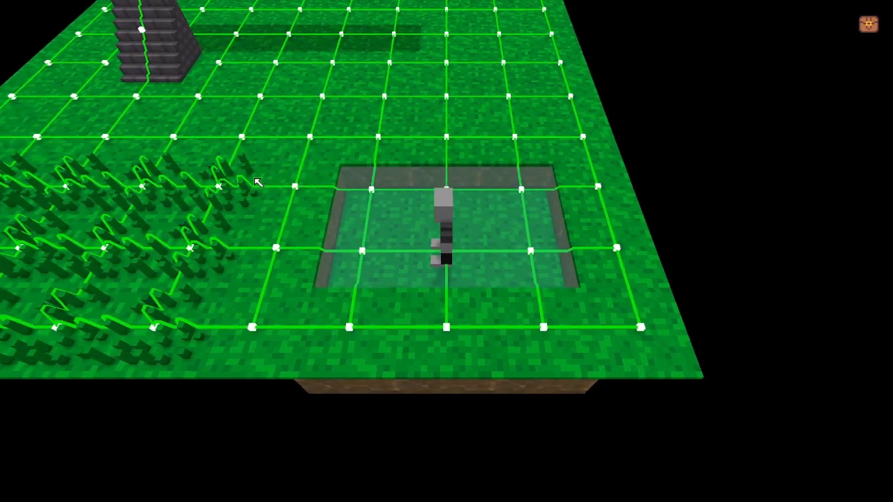
{"action": "key", "text": "w"}
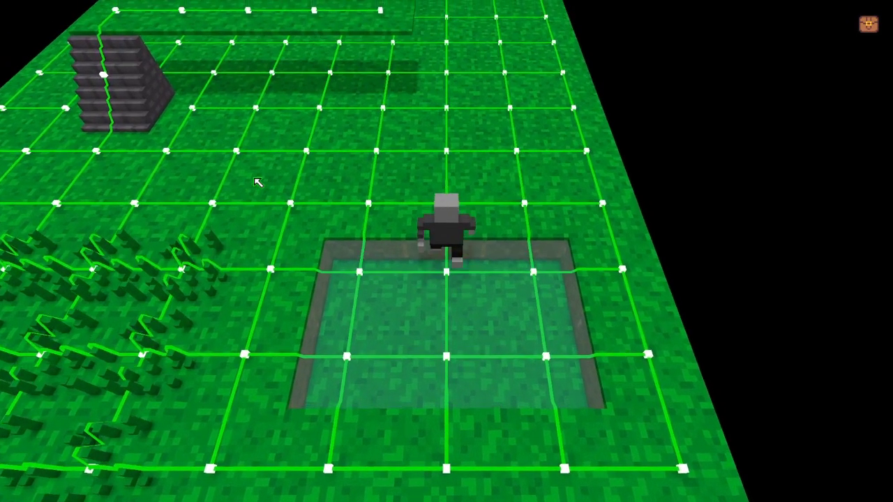
Walk the character north from the pond and west to the stone stairs, and climb onto the raised grass platform
{"action": "key", "text": "w"}
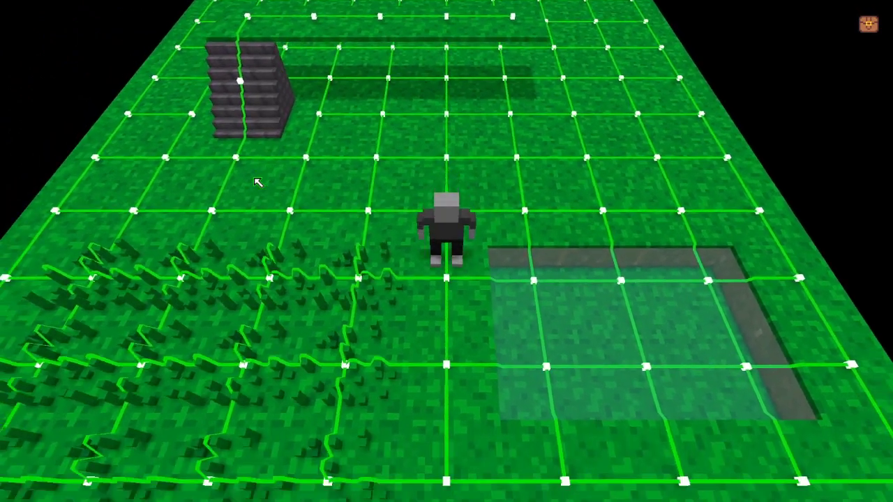
{"action": "key", "text": "w"}
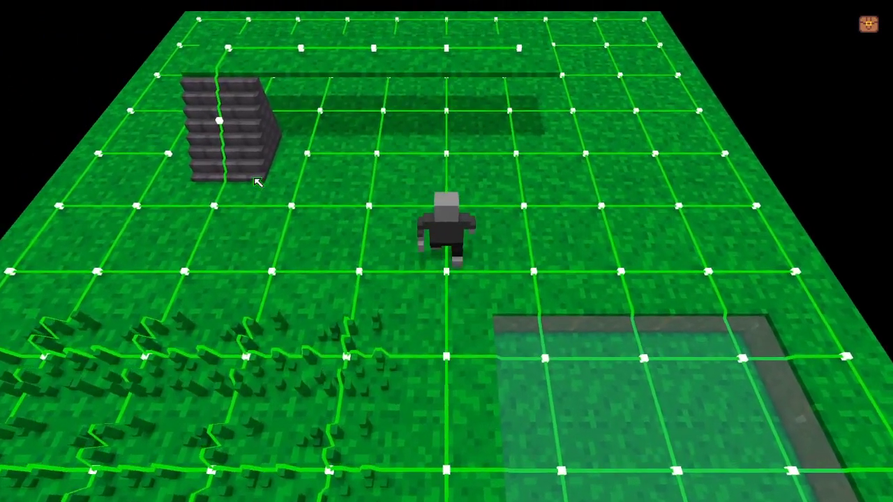
{"action": "key", "text": "a"}
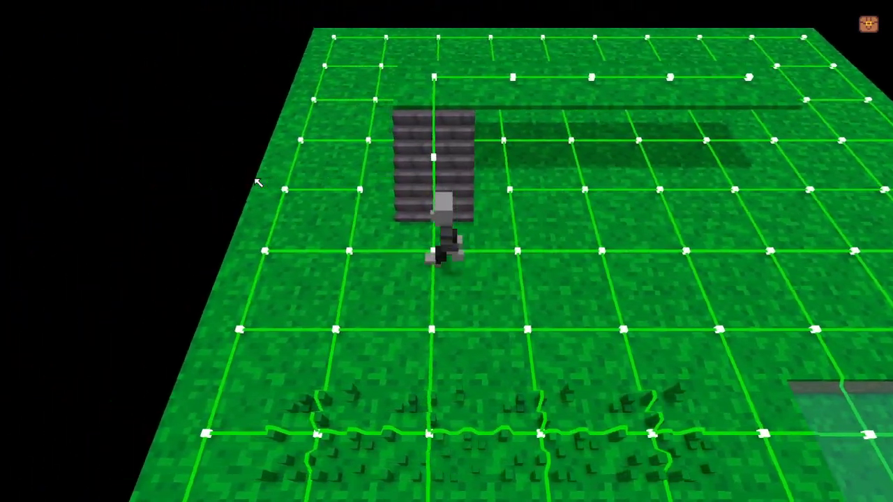
{"action": "key", "text": "w"}
{"action": "key", "text": "w"}
Walk the character east along the raised platform, back west and down the stairs to test its navigation path
{"action": "key", "text": "d"}
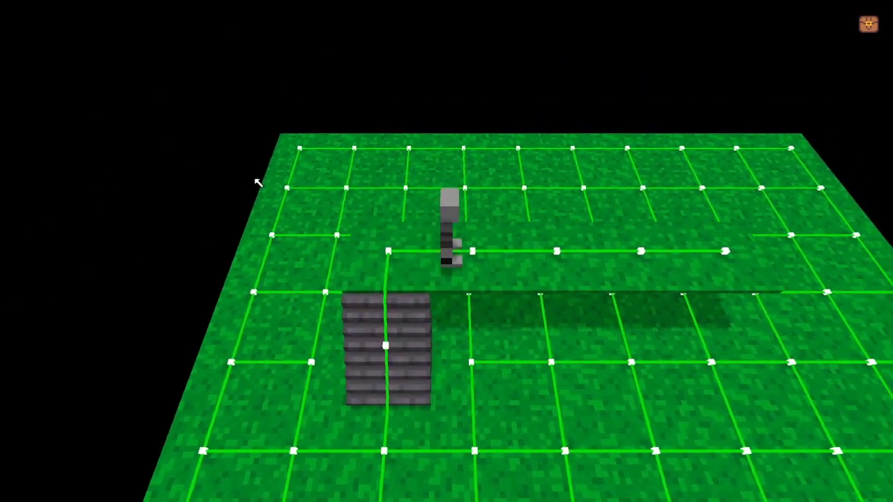
{"action": "key", "text": "d"}
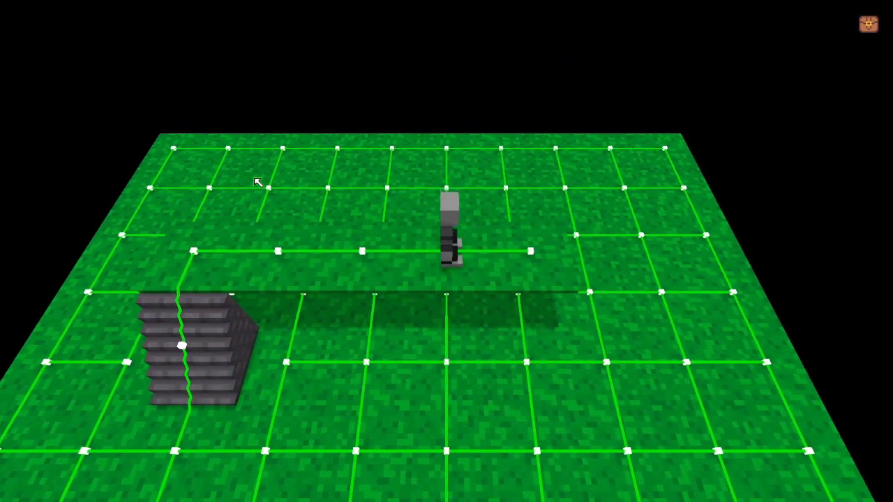
{"action": "key", "text": "a"}
{"action": "key", "text": "s"}
{"action": "key", "text": "d"}
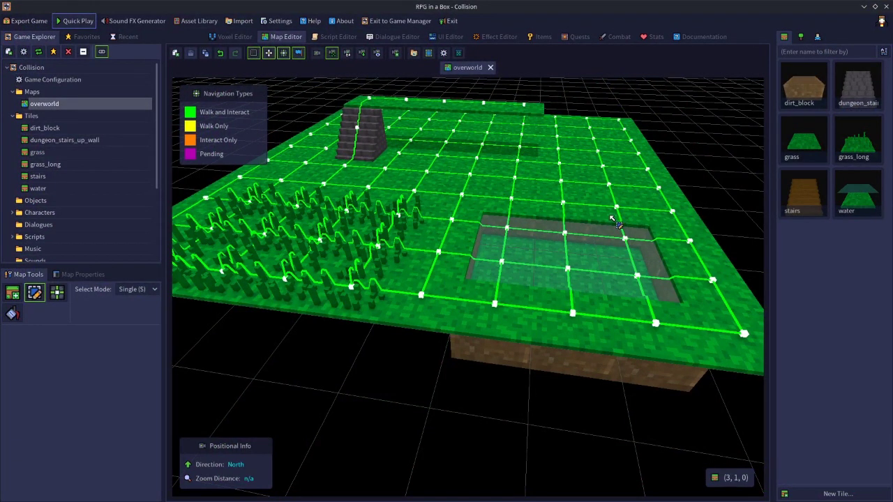
Open the grass_long tile model for editing and set its collision override to Model
{"action": "left_click", "coordinate": [862, 147]}
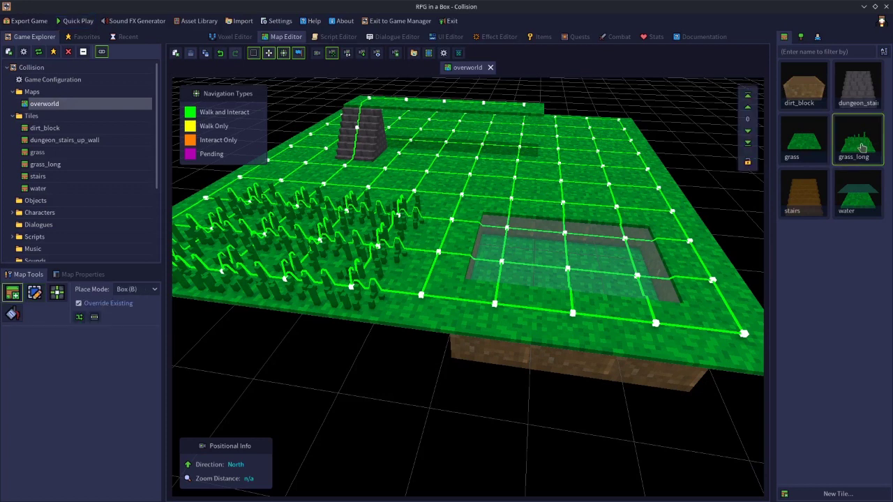
{"action": "left_click", "coordinate": [362, 230]}
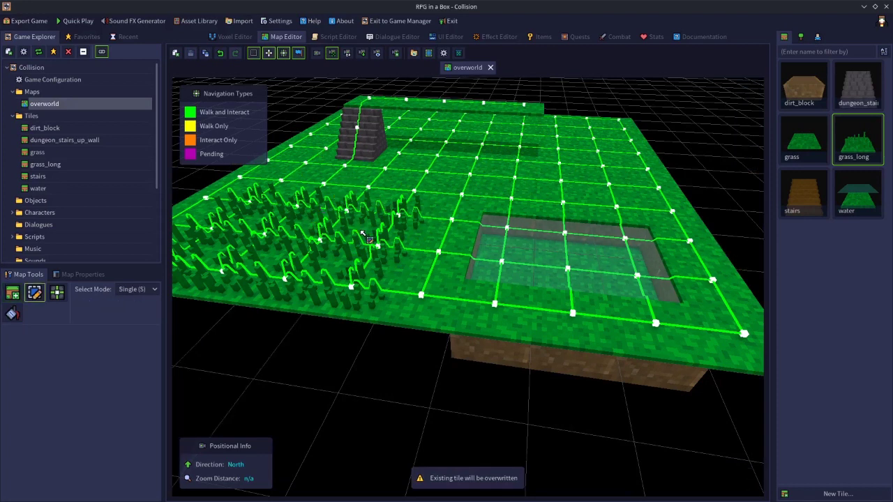
{"action": "double_click", "coordinate": [867, 146]}
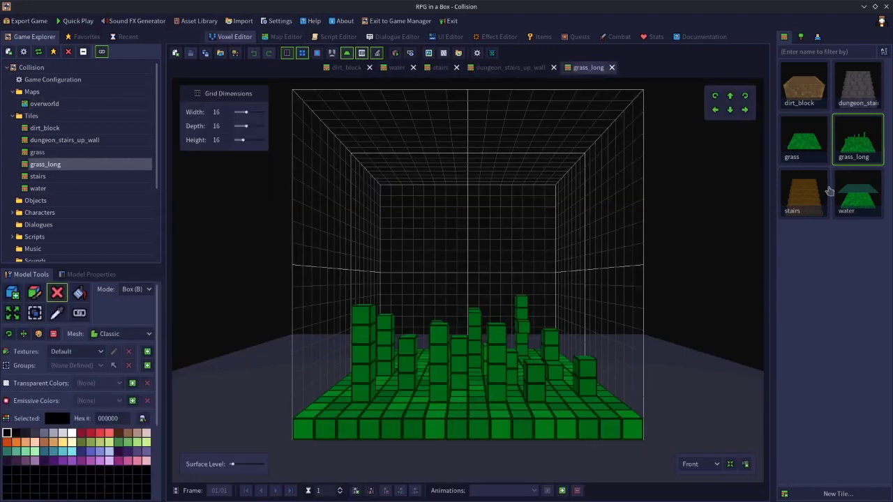
{"action": "right_click_drag", "start_coordinate": [549, 279], "coordinate": [562, 303]}
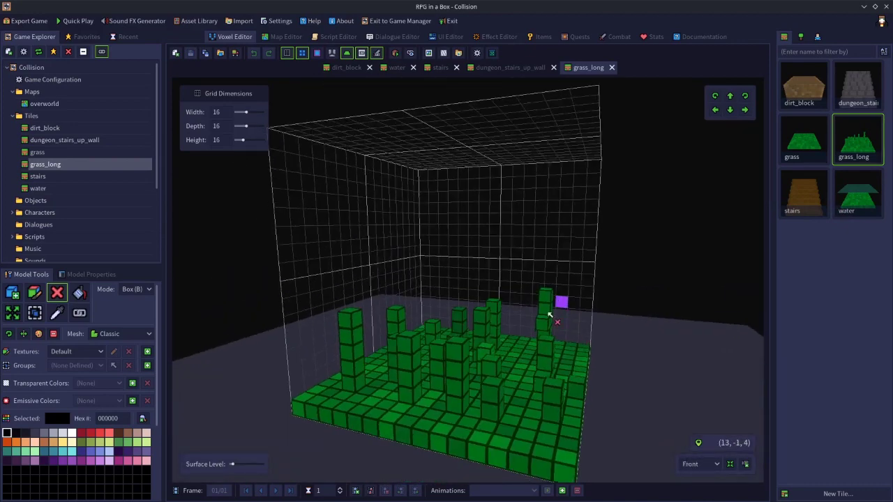
{"action": "left_click", "coordinate": [98, 275]}
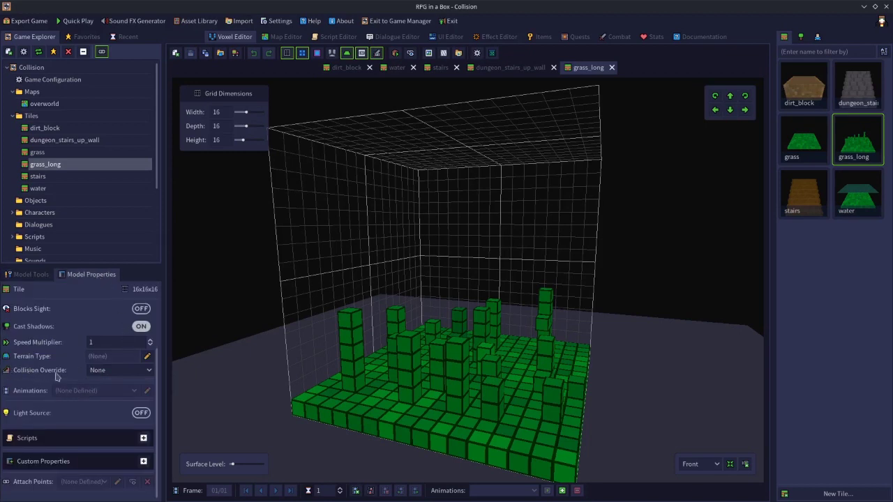
{"action": "left_click", "coordinate": [116, 371]}
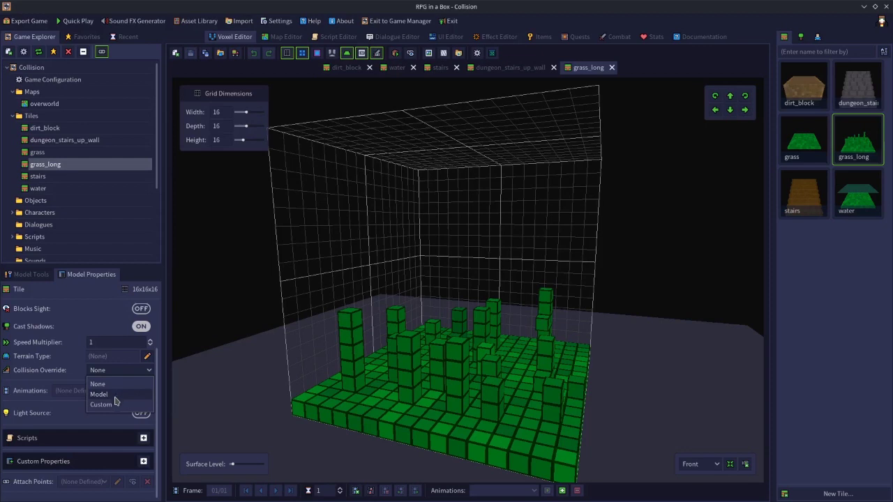
{"action": "left_click", "coordinate": [113, 398]}
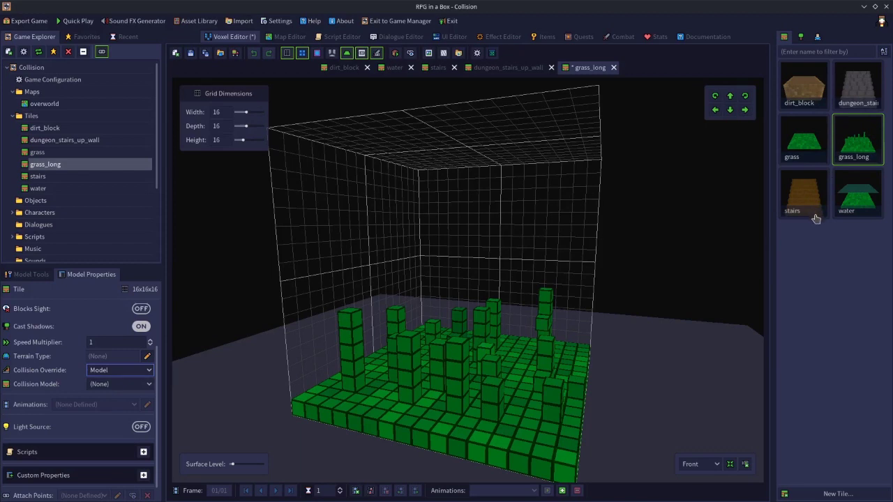
Look through the available collision models and compare the flat grass tile's shape with grass_long
{"action": "left_click", "coordinate": [142, 387]}
{"action": "left_click", "coordinate": [128, 331]}
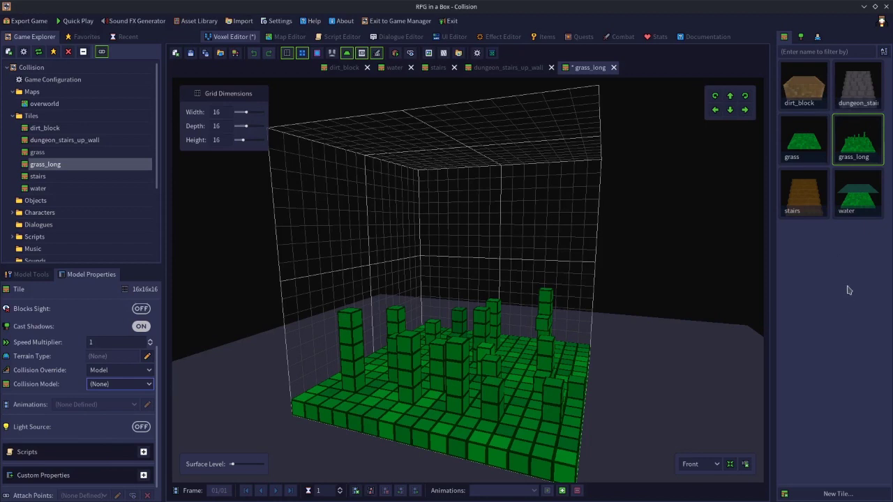
{"action": "double_click", "coordinate": [803, 143]}
{"action": "right_click_drag", "start_coordinate": [519, 255], "coordinate": [537, 281]}
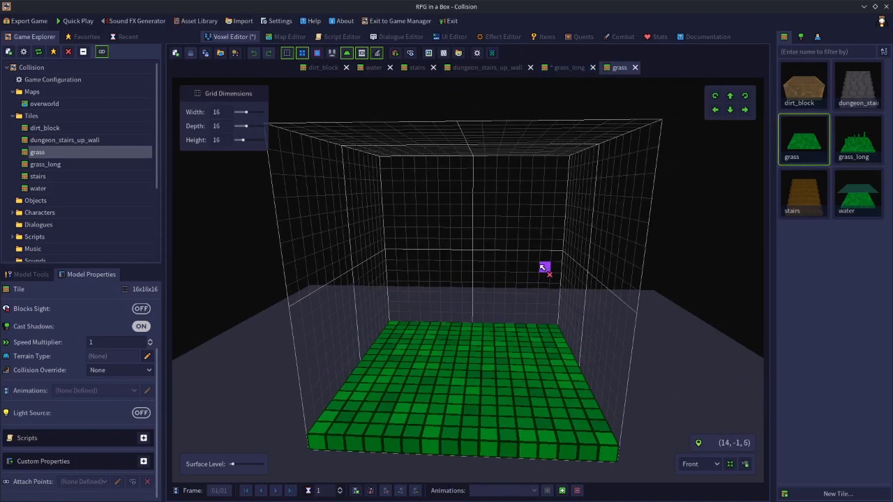
{"action": "double_click", "coordinate": [862, 145]}
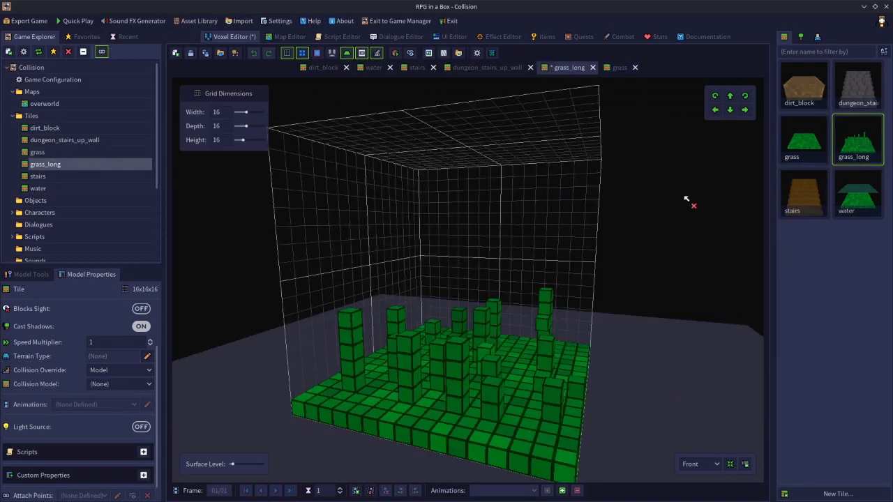
{"action": "double_click", "coordinate": [807, 144]}
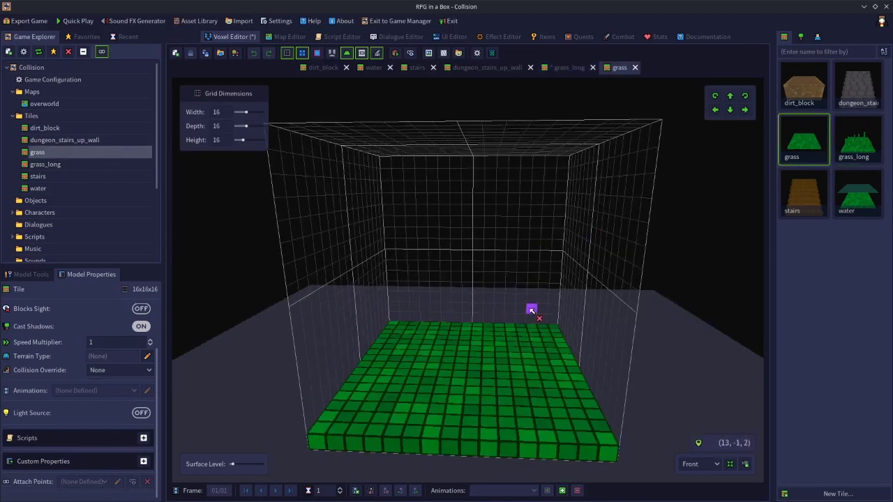
Set the collision model of the grass_long tile to grass
{"action": "double_click", "coordinate": [864, 152]}
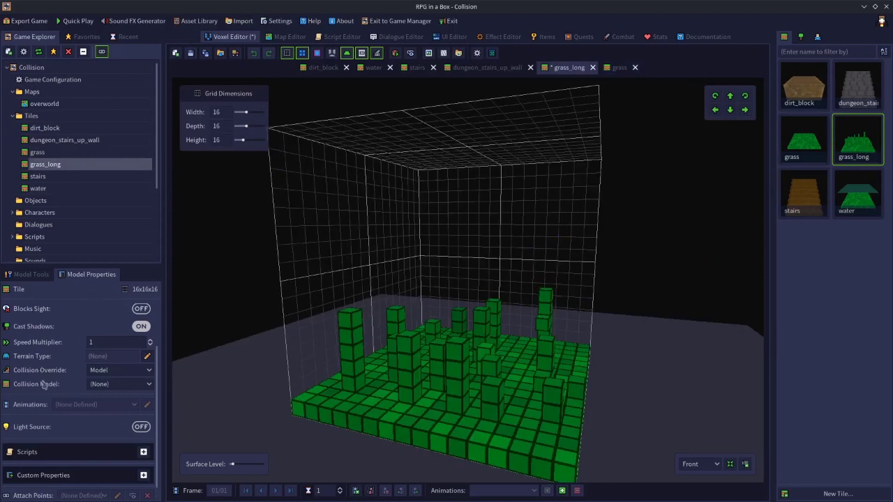
{"action": "left_click", "coordinate": [114, 385]}
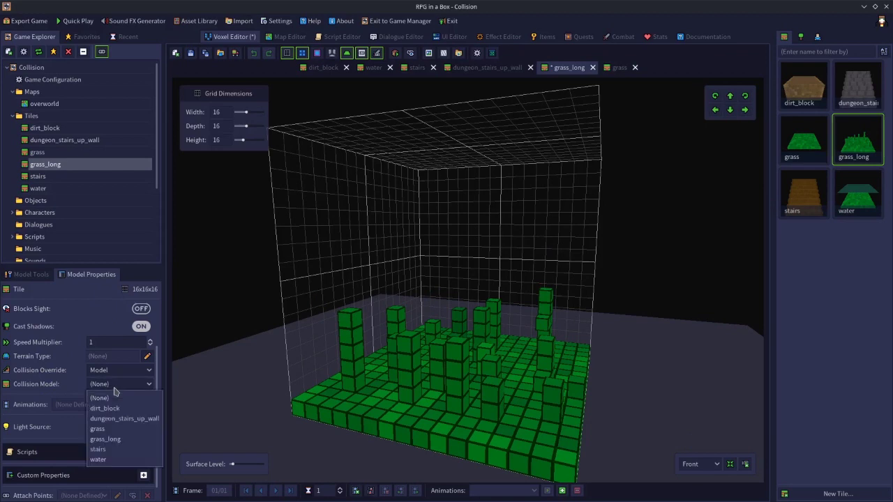
{"action": "left_click", "coordinate": [109, 429]}
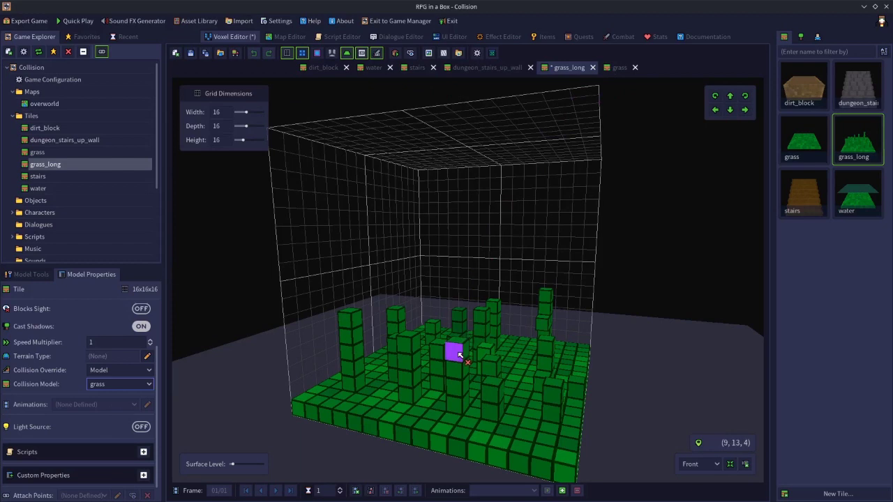
Compare the flat grass model with grass_long once more and save the grass_long tile
{"action": "left_click", "coordinate": [618, 69]}
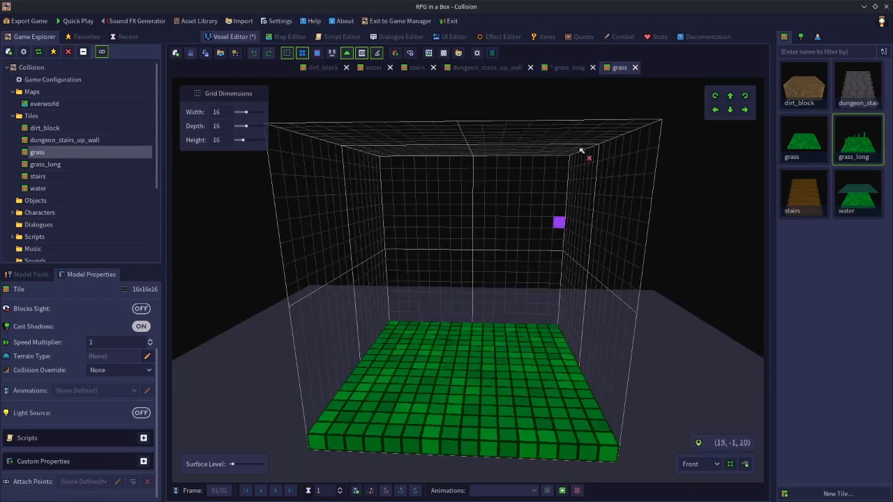
{"action": "left_click", "coordinate": [568, 67]}
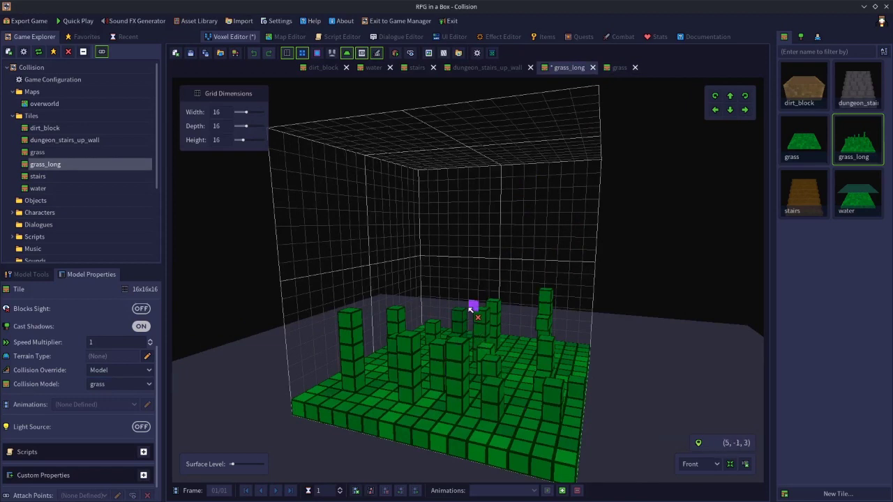
{"action": "left_click", "coordinate": [617, 68]}
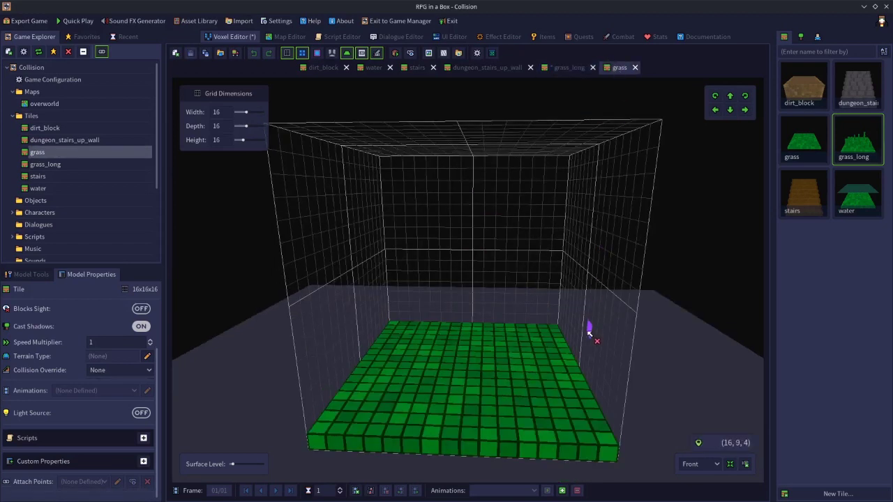
{"action": "left_click", "coordinate": [577, 69]}
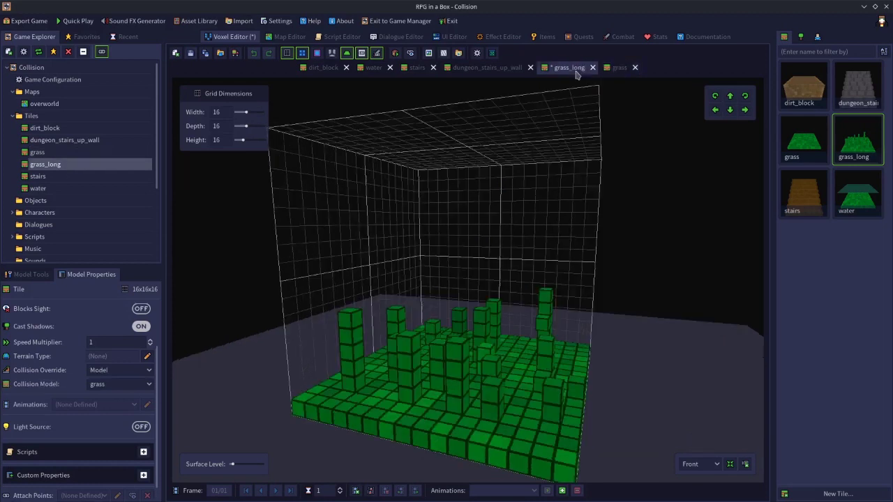
{"action": "left_click", "coordinate": [190, 53]}
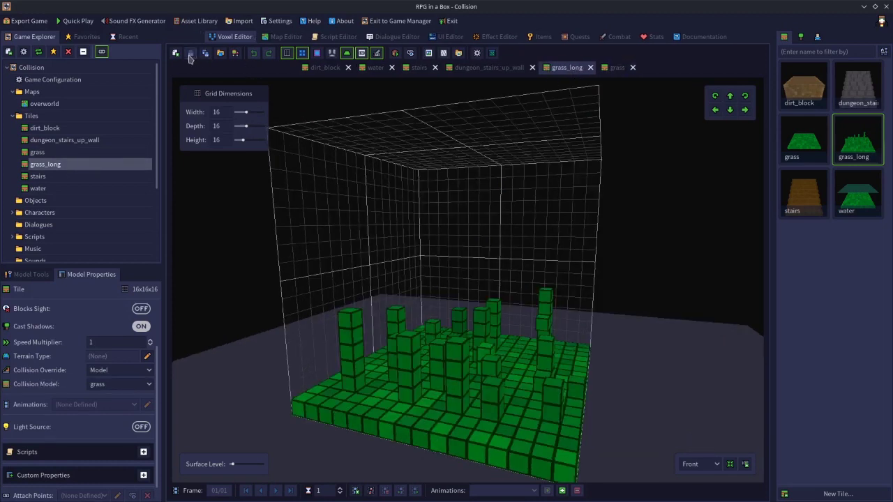
Start a quick play test of the overworld map and walk the character west into the long grass and back east to the pond's south side
{"action": "left_click", "coordinate": [288, 37]}
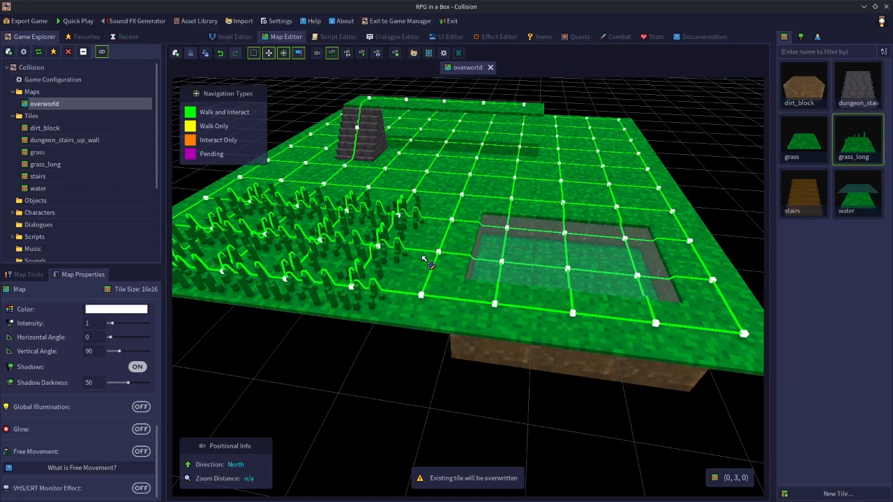
{"action": "left_click", "coordinate": [78, 22]}
{"action": "key", "text": "Up"}
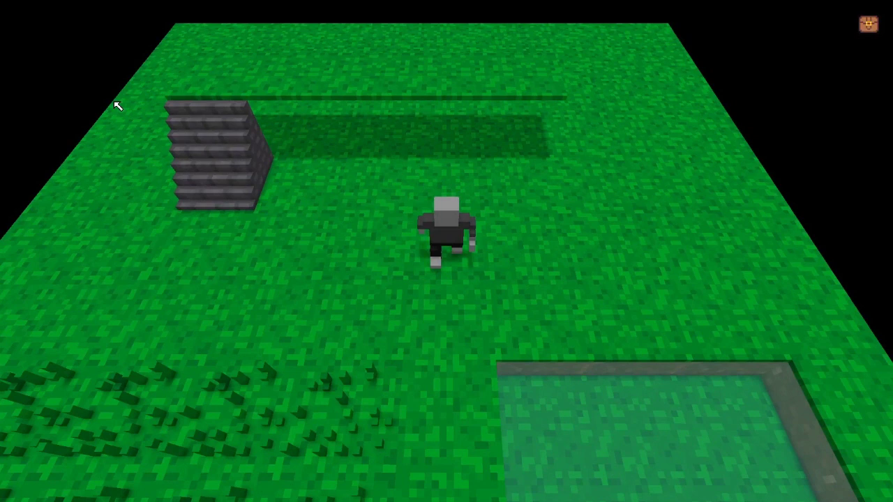
{"action": "key", "text": "Left"}
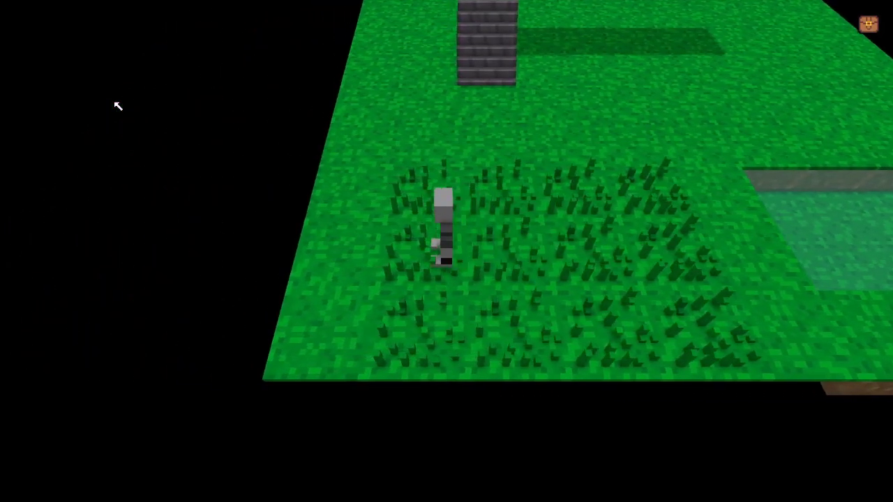
{"action": "key", "text": "Down"}
{"action": "key", "text": "Right"}
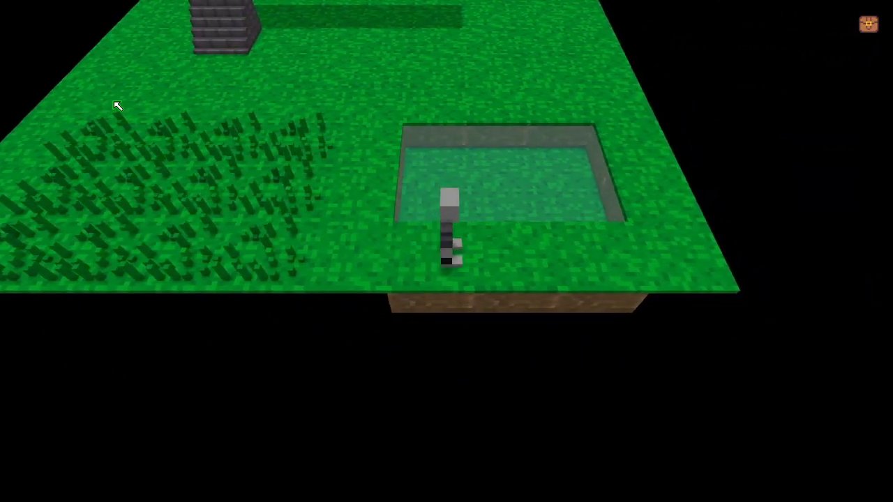
Walk the character around the long grass patch, up and down the strip beside the pond, and back into the grass to test collision
{"action": "key", "text": "Left"}
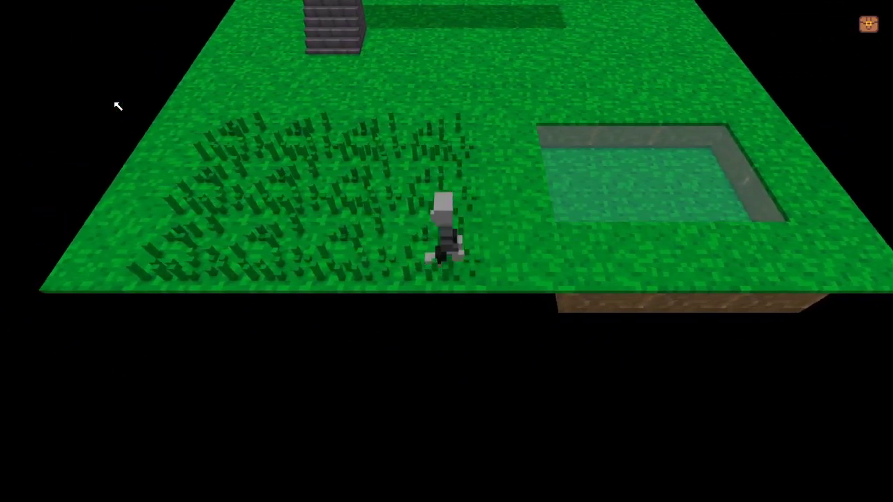
{"action": "key", "text": "Up"}
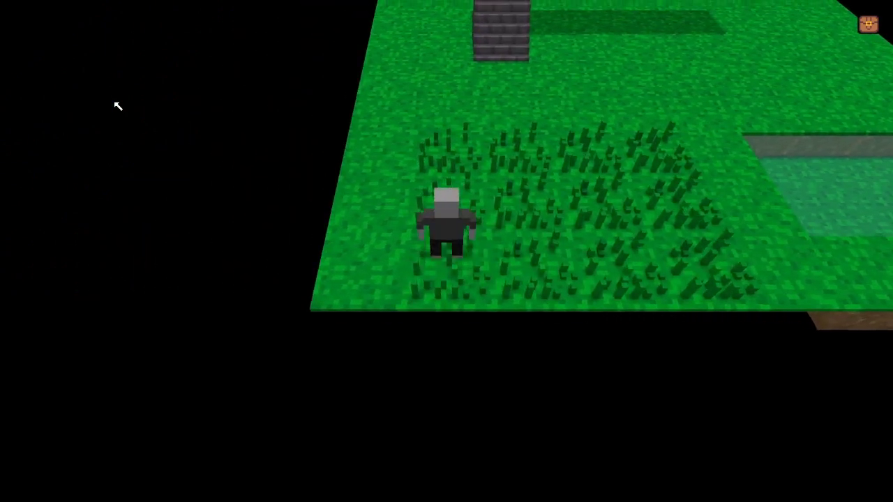
{"action": "key", "text": "Right"}
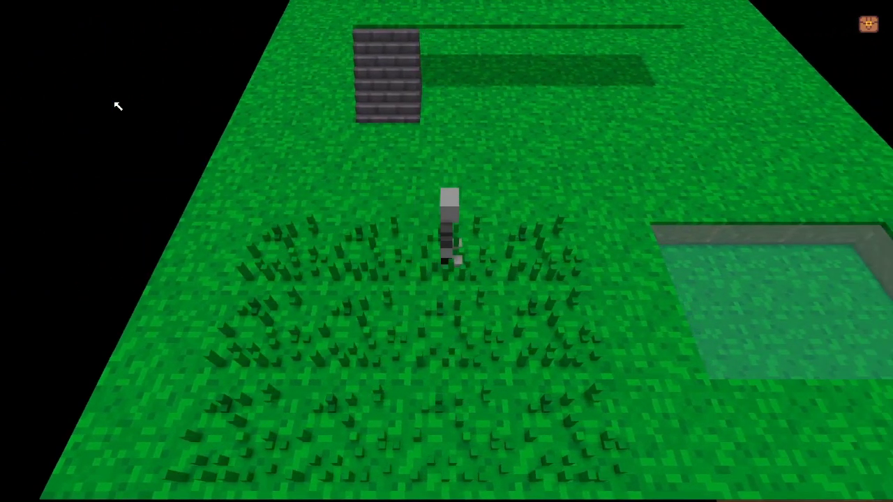
{"action": "key", "text": "Down"}
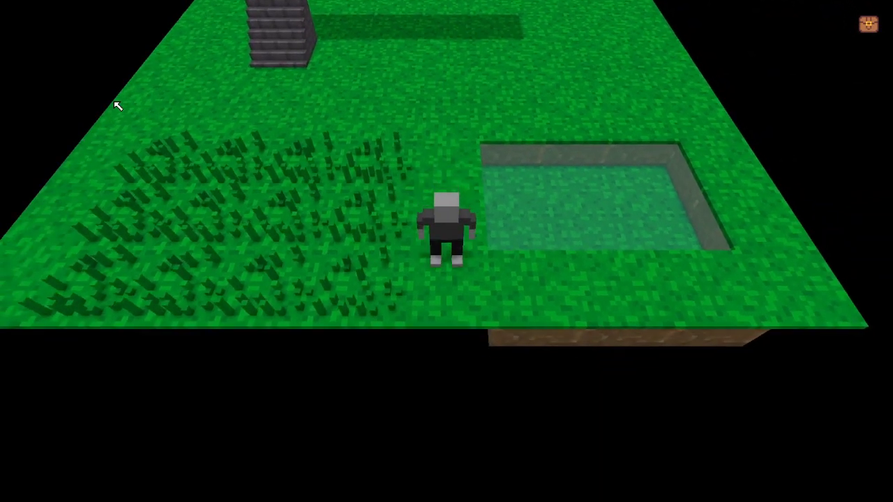
{"action": "key", "text": "Up"}
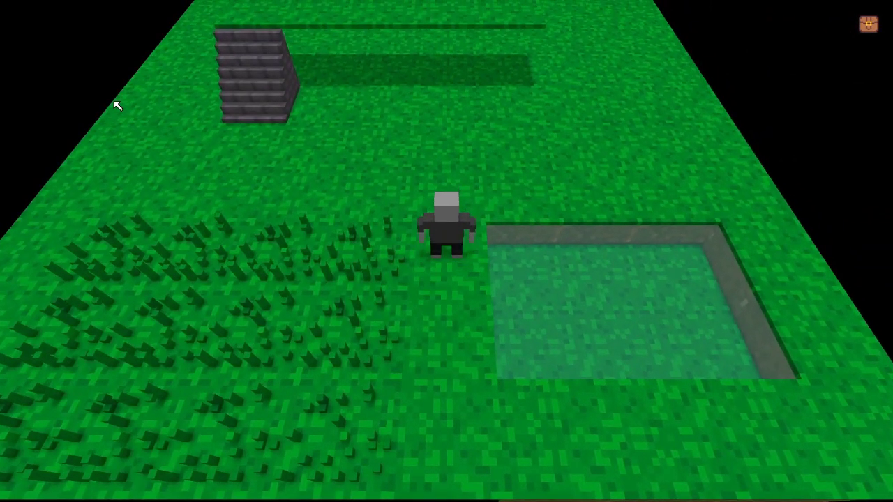
{"action": "key", "text": "Down"}
{"action": "key", "text": "Left"}
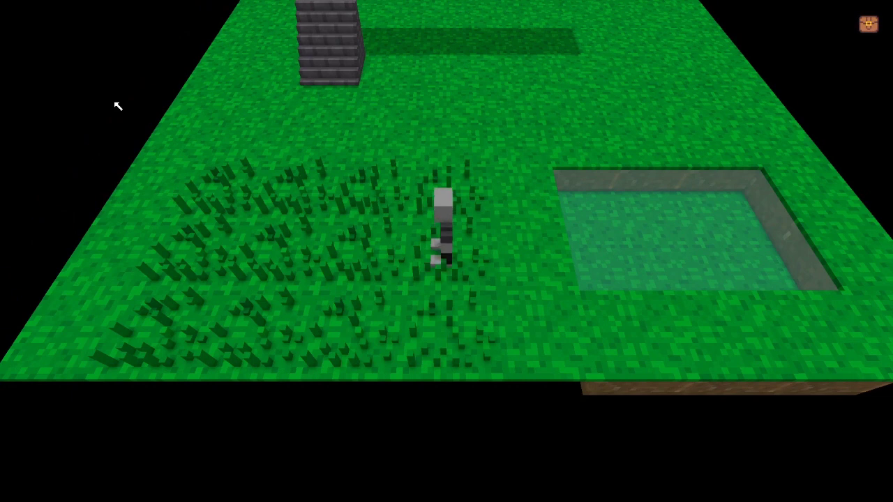
Walk the character west through the long grass, north toward the stairs and east along the pond's north side to test collision
{"action": "key", "text": "Left"}
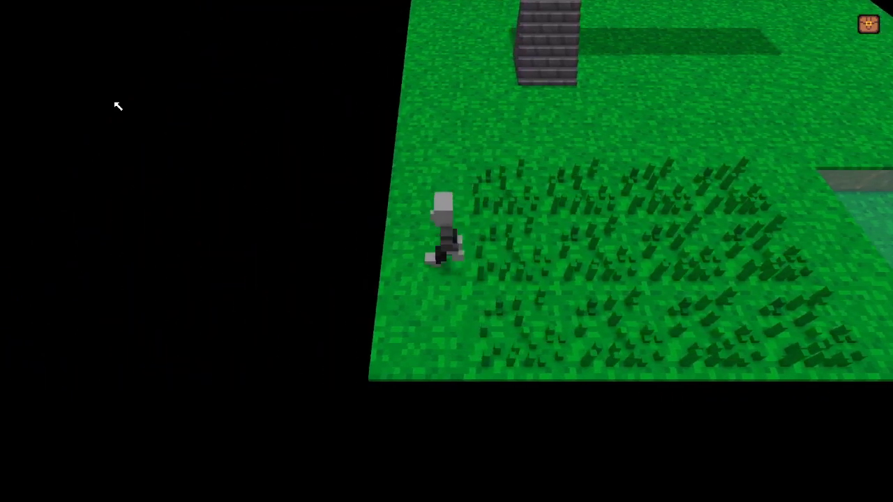
{"action": "key", "text": "Up"}
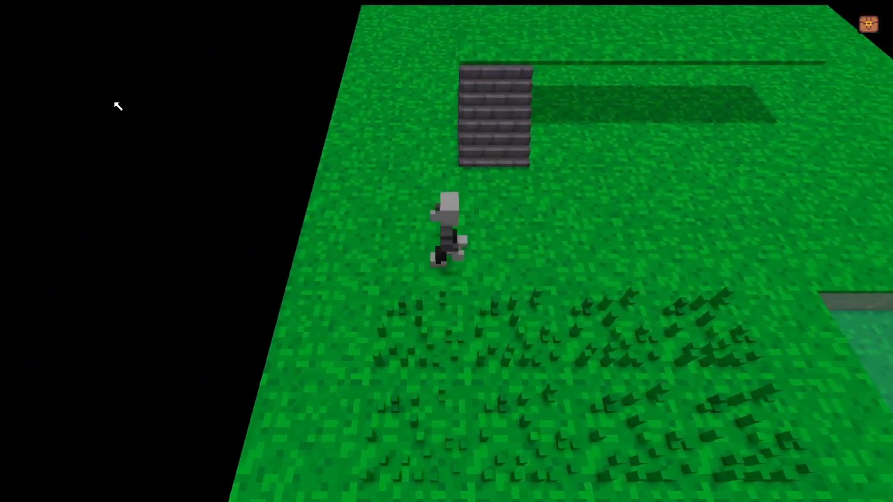
{"action": "key", "text": "Right"}
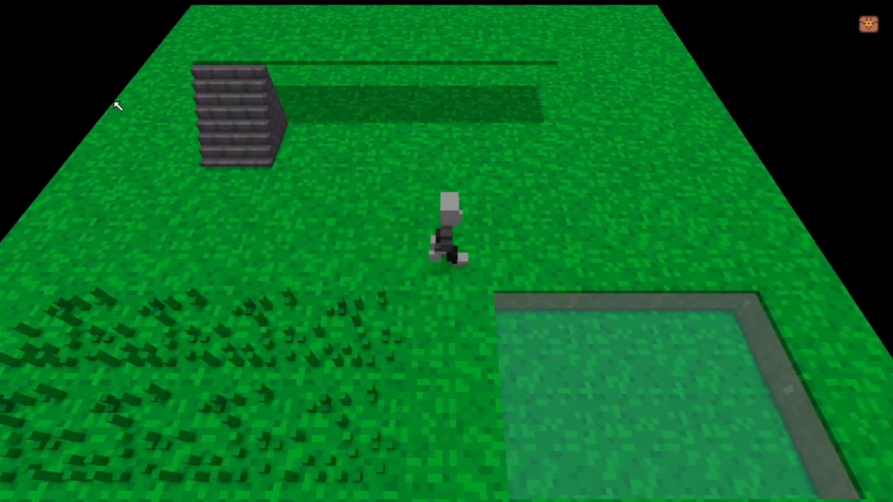
{"action": "key", "text": "Right"}
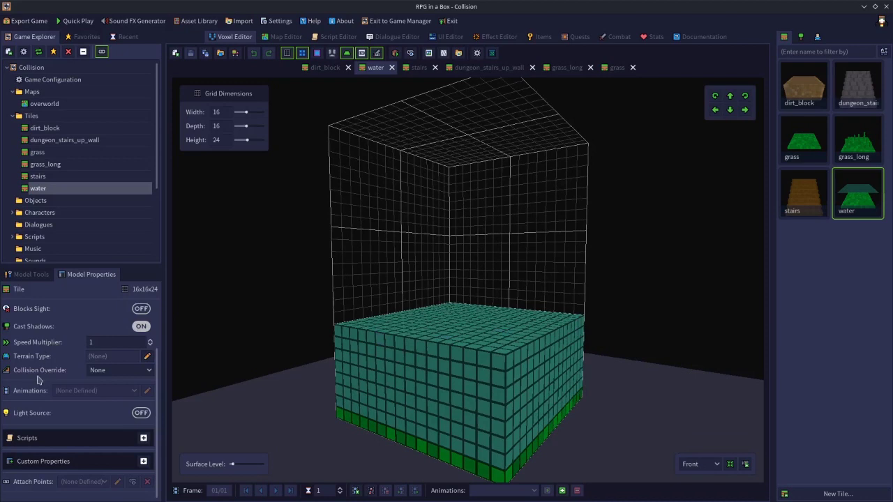
Set the water tile's collision override to Model with grass as the collision model, and save the tile
{"action": "left_click", "coordinate": [115, 372]}
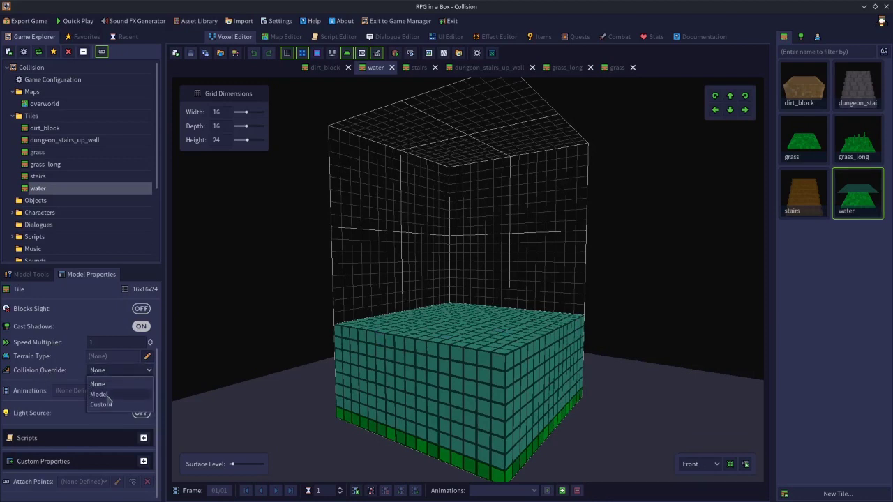
{"action": "left_click", "coordinate": [107, 395]}
{"action": "left_click", "coordinate": [112, 385]}
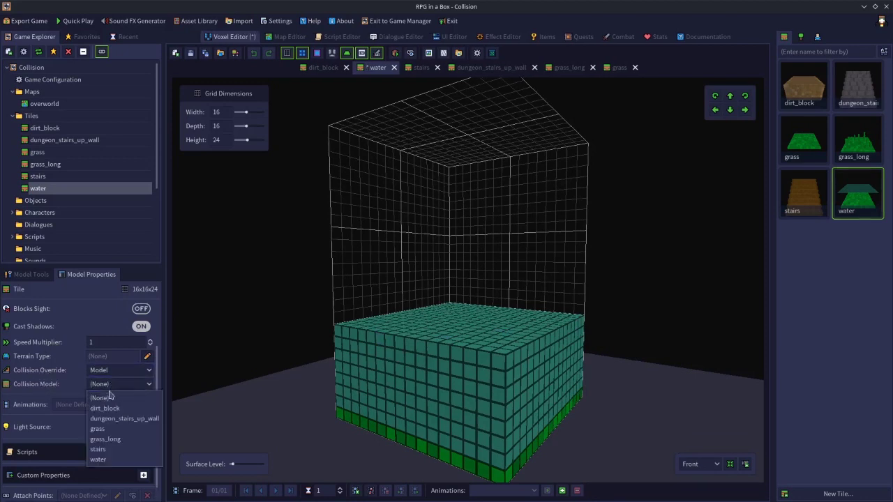
{"action": "left_click", "coordinate": [105, 430]}
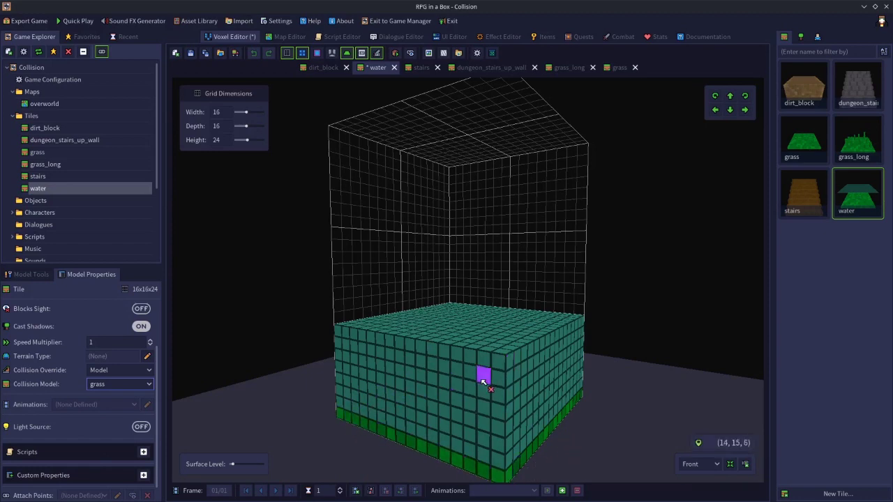
{"action": "left_click", "coordinate": [190, 53]}
Start a quick play test and walk the character down into the pond, to its southwest corner and back north
{"action": "left_click", "coordinate": [85, 20]}
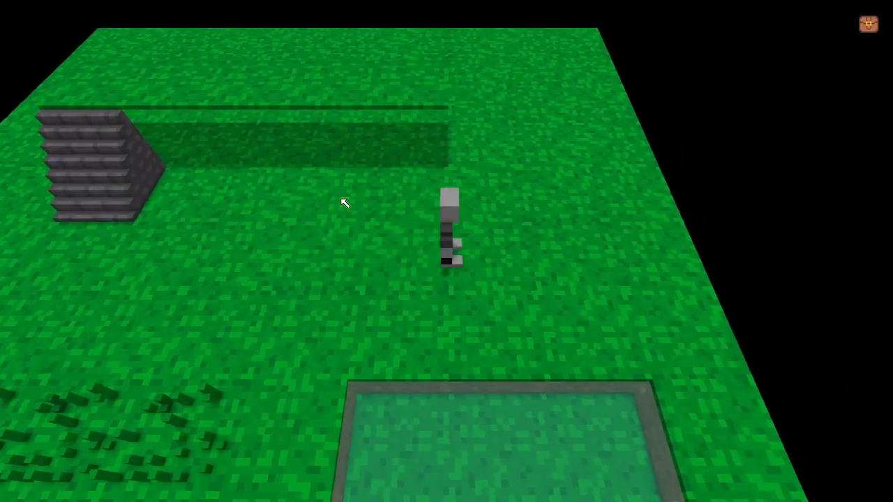
{"action": "key", "text": "Down"}
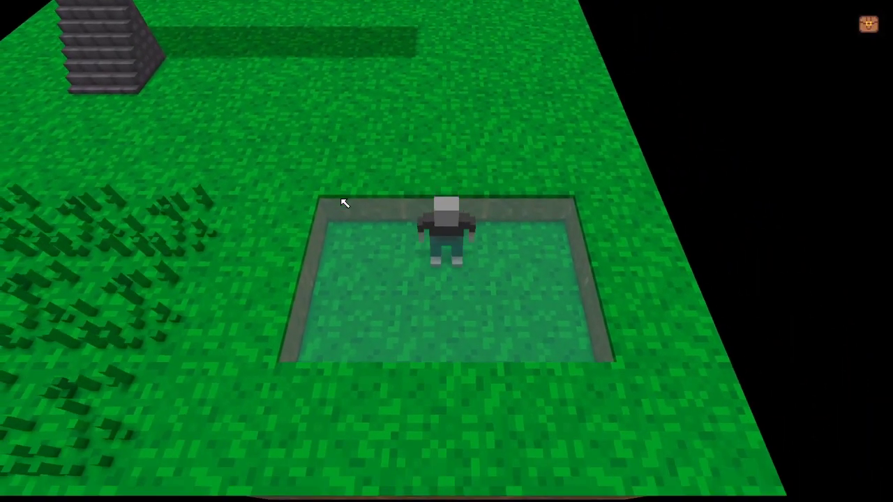
{"action": "key", "text": "Left"}
{"action": "key", "text": "Down"}
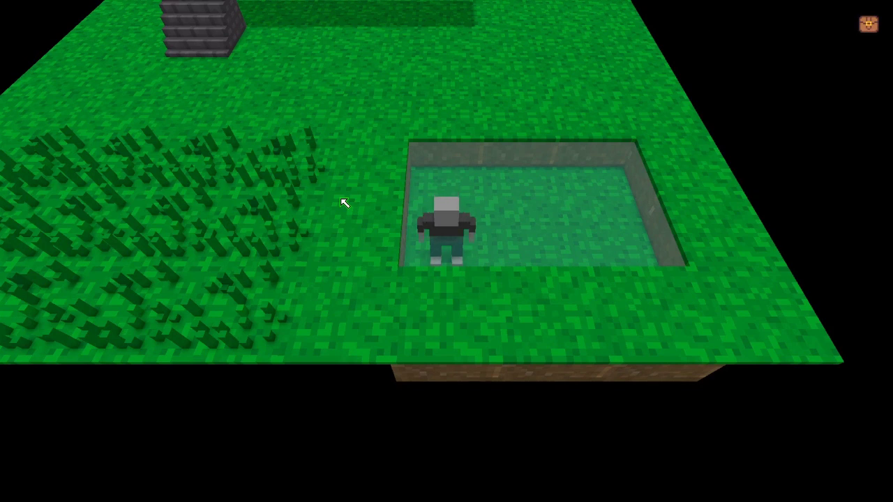
{"action": "key", "text": "Right"}
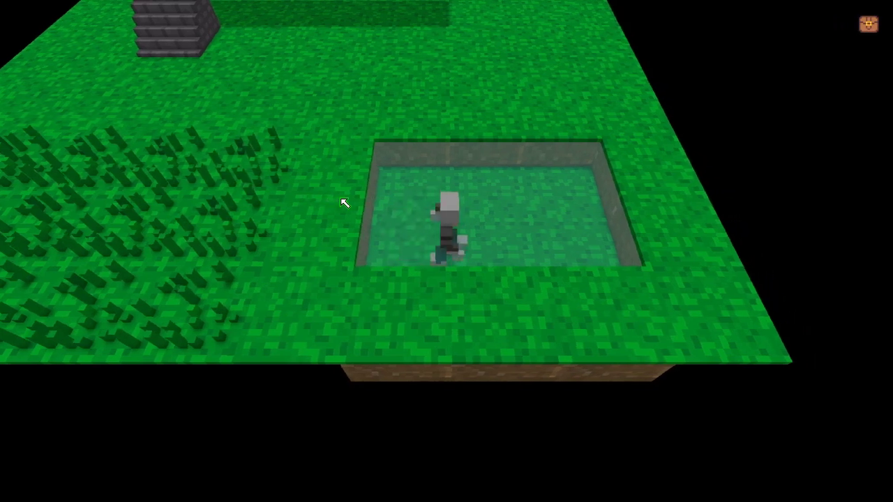
{"action": "key", "text": "Up"}
{"action": "key", "text": "Up"}
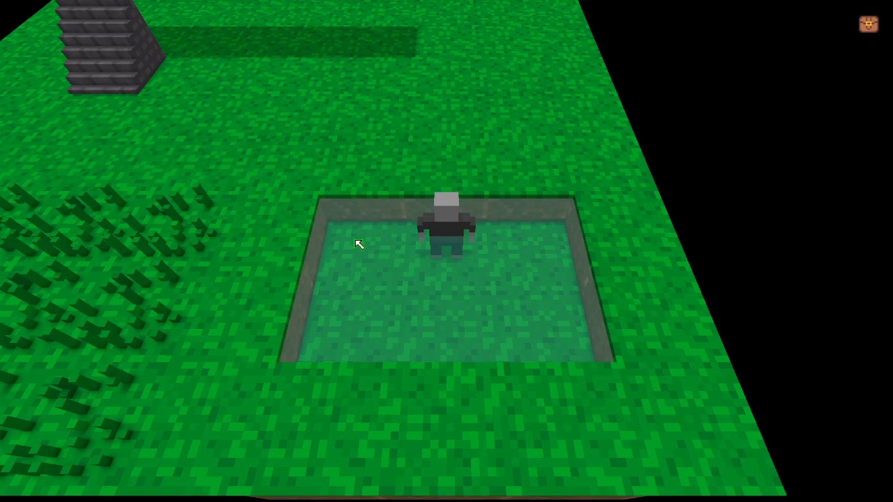
Walk the character back and forth and around inside the transparent pond to test its edges
{"action": "key", "text": "a"}
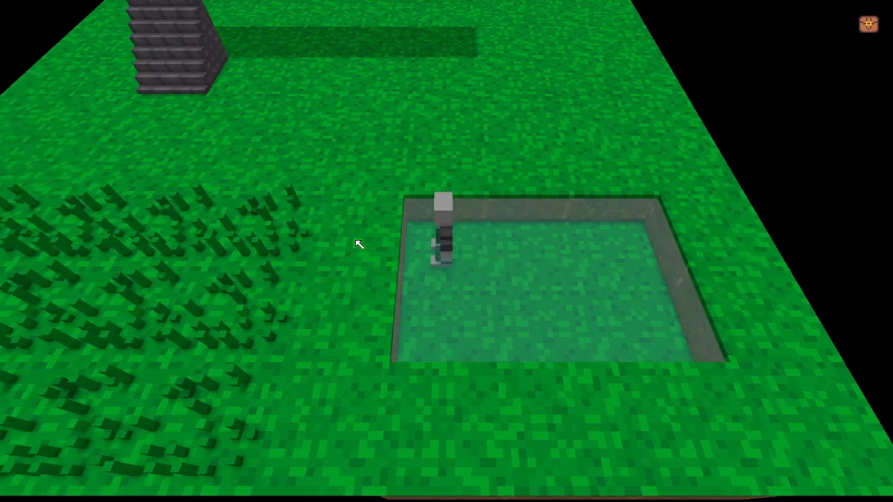
{"action": "key", "text": "d"}
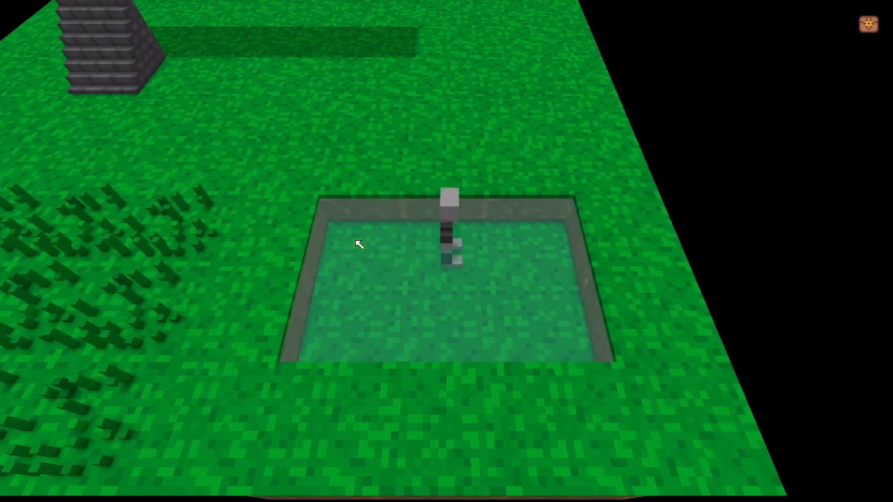
{"action": "key", "text": "a"}
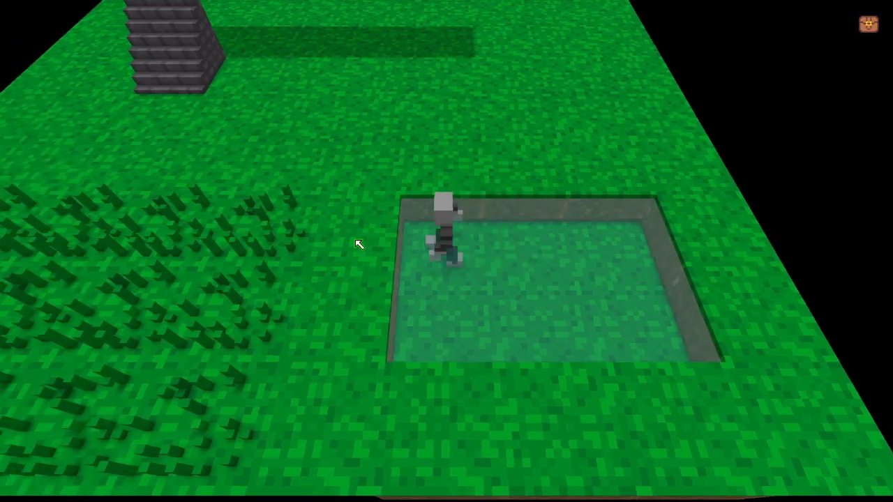
{"action": "key", "text": "s"}
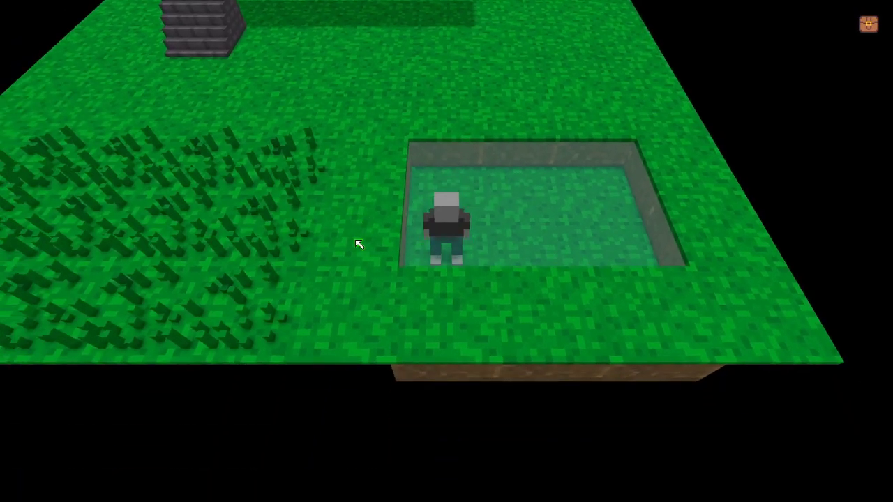
{"action": "key", "text": "d"}
{"action": "key", "text": "w"}
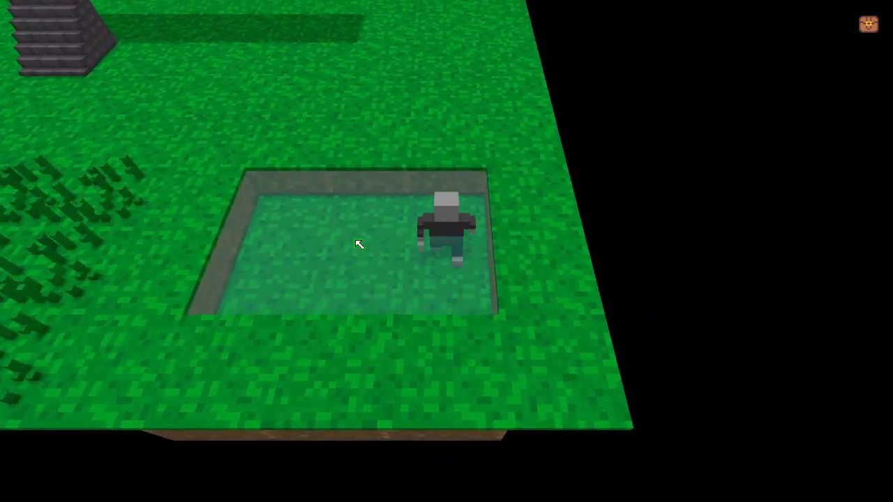
{"action": "key", "text": "a"}
{"action": "key", "text": "s"}
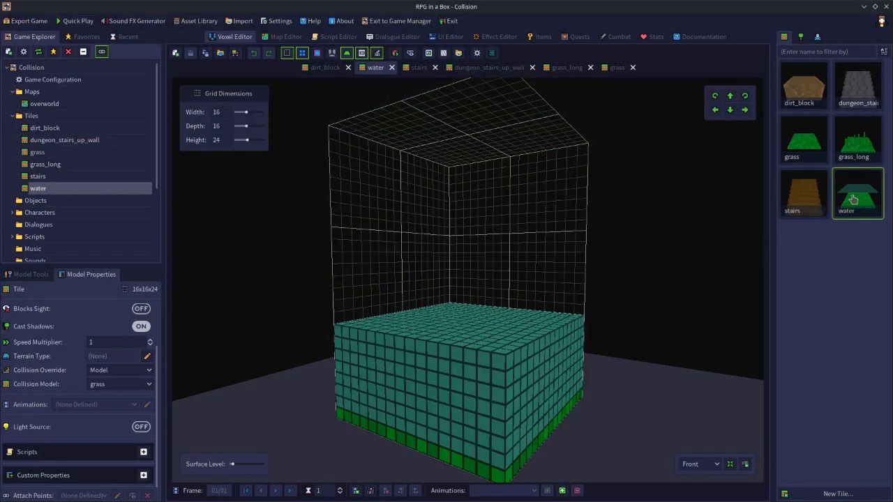
Remove the transparent color from the water tile and save the tile
{"action": "left_click", "coordinate": [17, 276]}
{"action": "left_click", "coordinate": [147, 383]}
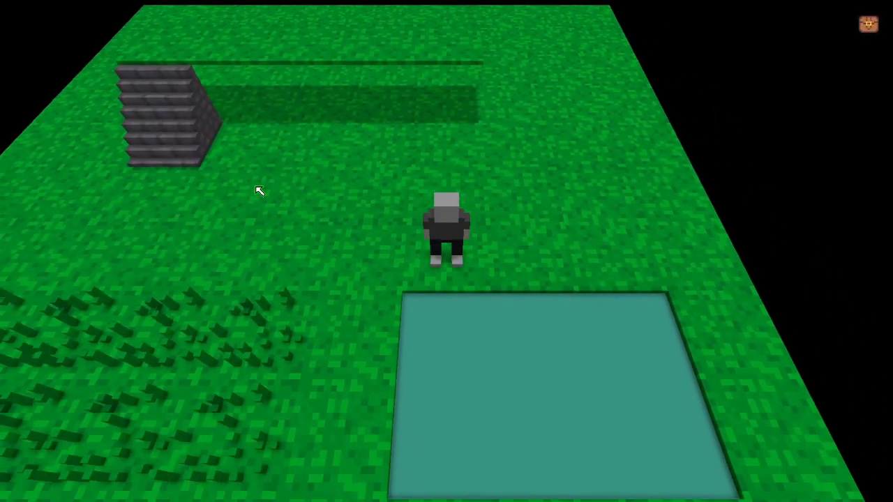
Play-test the opaque water by walking the character down beside the long grass, east into the pond and around inside it
{"action": "key", "text": "Down"}
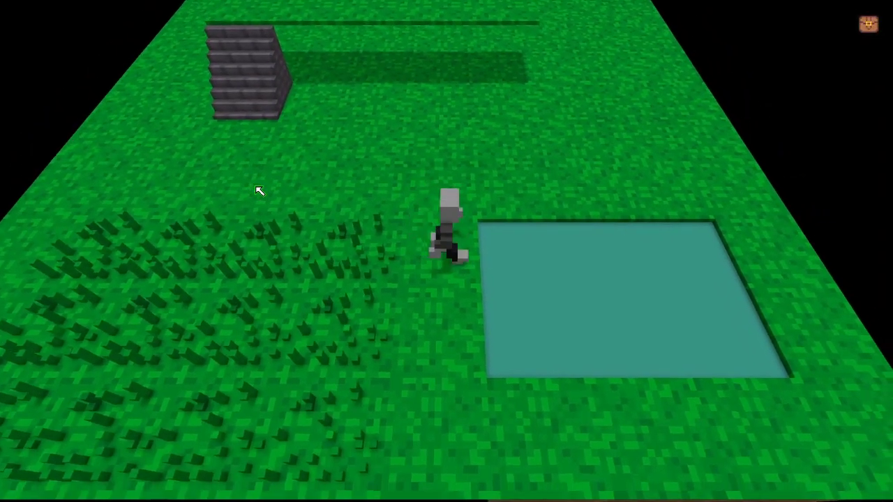
{"action": "key", "text": "Right"}
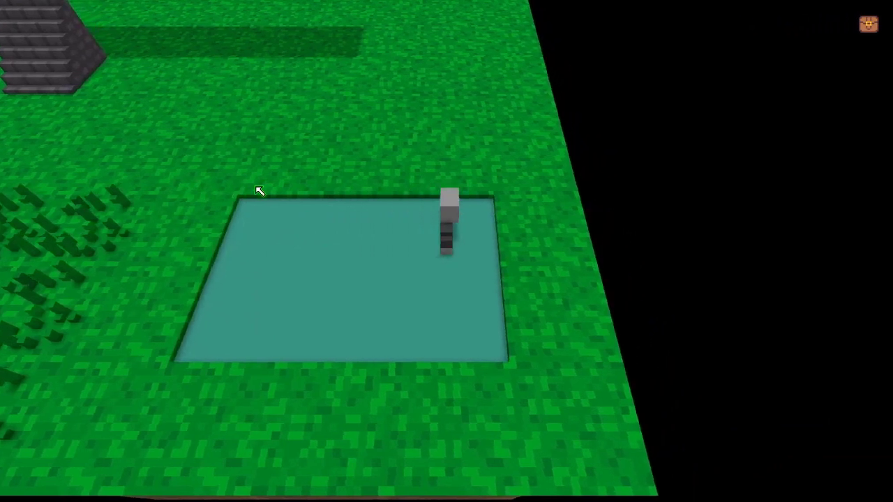
{"action": "key", "text": "Down"}
{"action": "key", "text": "Left"}
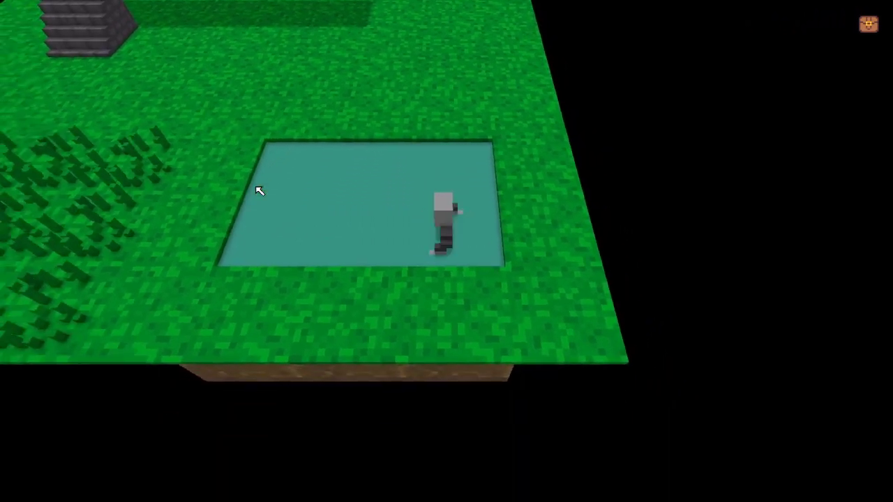
{"action": "key", "text": "Right"}
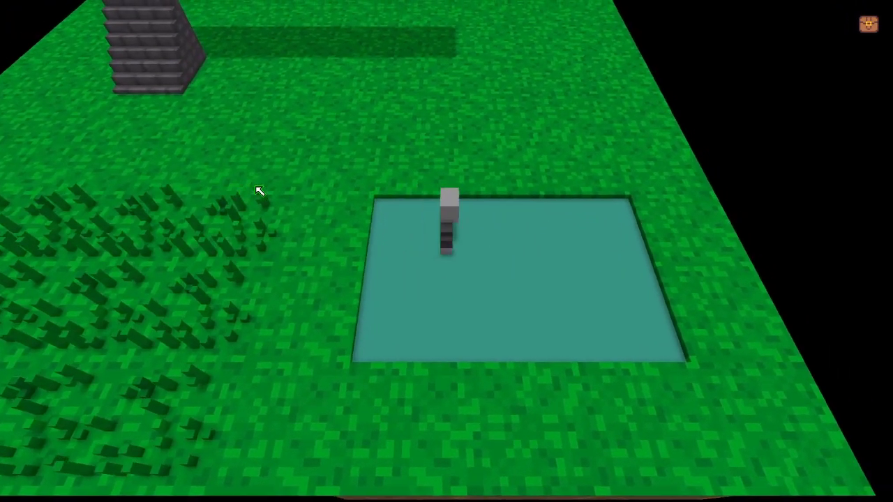
{"action": "key", "text": "Down"}
{"action": "key", "text": "Right"}
{"action": "key", "text": "Left"}
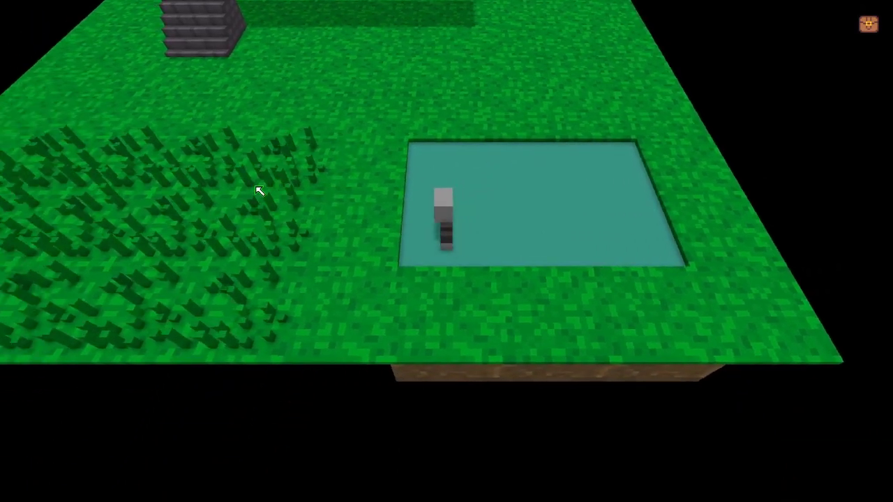
Walk the character north out of the pond, back in and out again, and along its north bank to compare water and ground
{"action": "key", "text": "Up"}
{"action": "key", "text": "Right"}
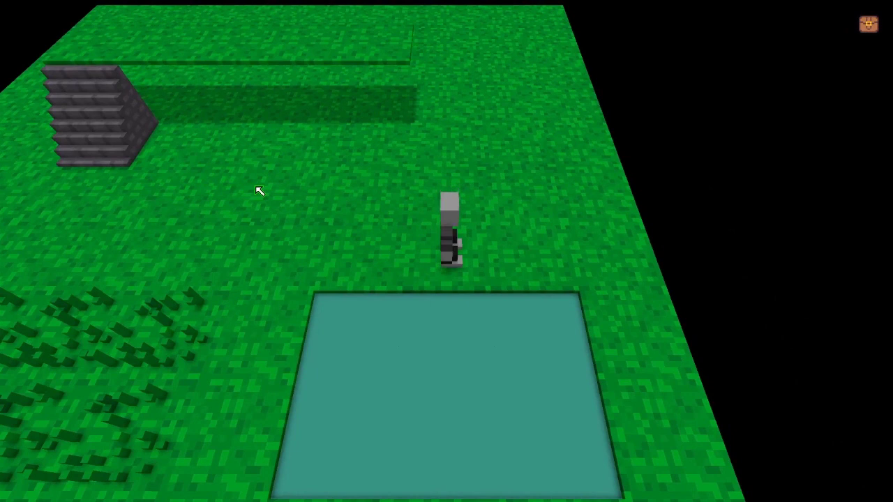
{"action": "key", "text": "Down"}
{"action": "key", "text": "Left"}
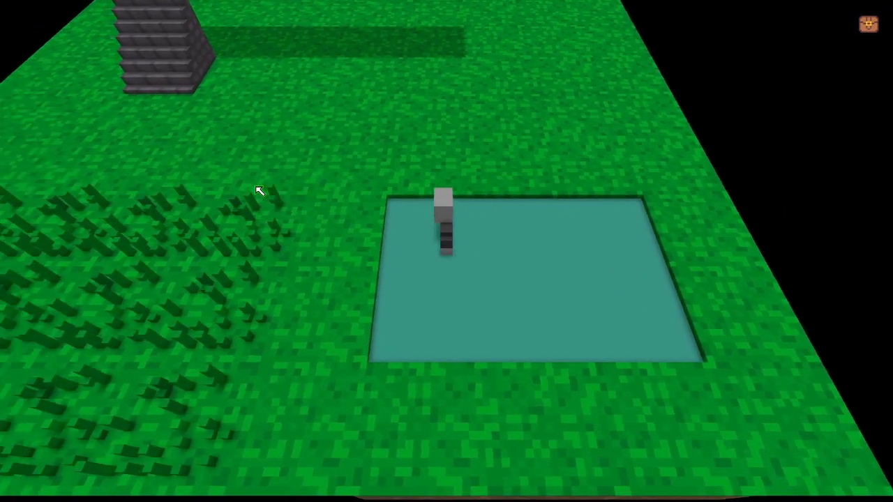
{"action": "key", "text": "Up"}
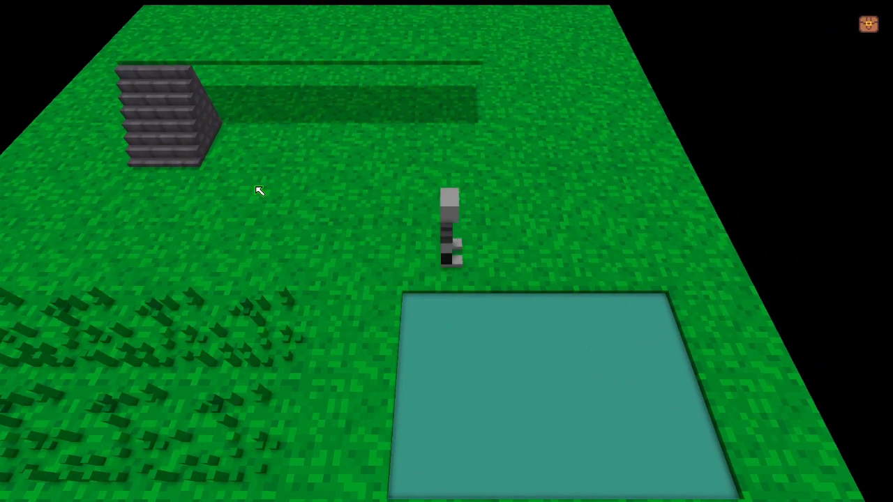
{"action": "key", "text": "Right"}
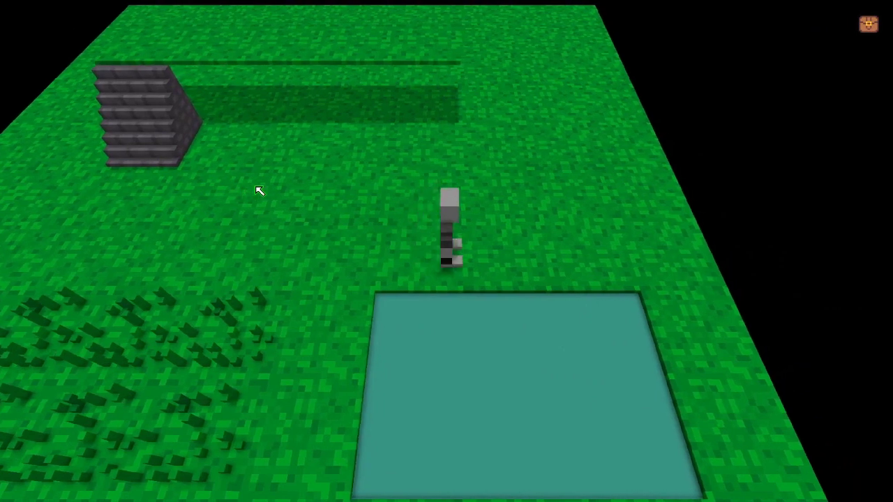
{"action": "key", "text": "Down"}
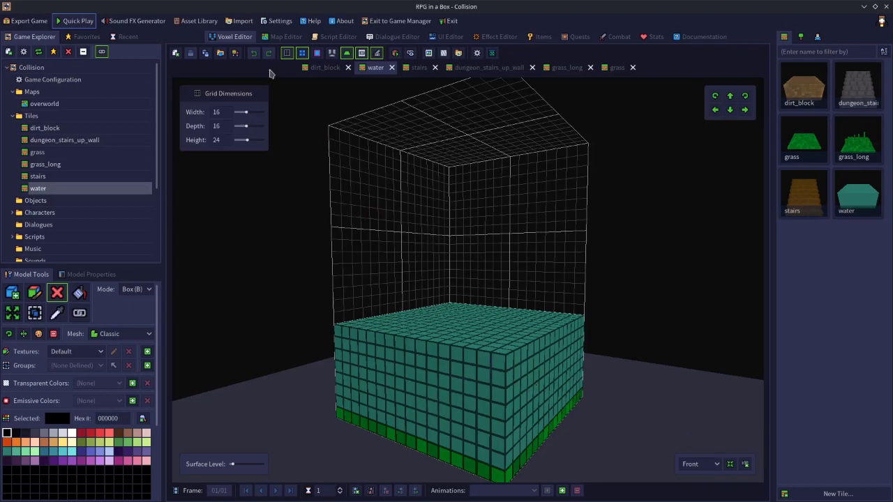
Save a copy of the water tile as a new tile named water_shallow
{"action": "left_click", "coordinate": [206, 54]}
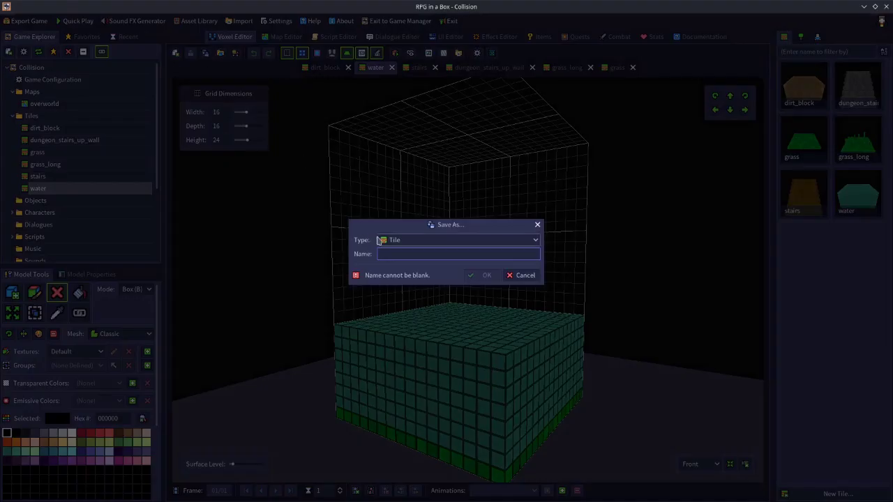
{"action": "type", "text": "water_"}
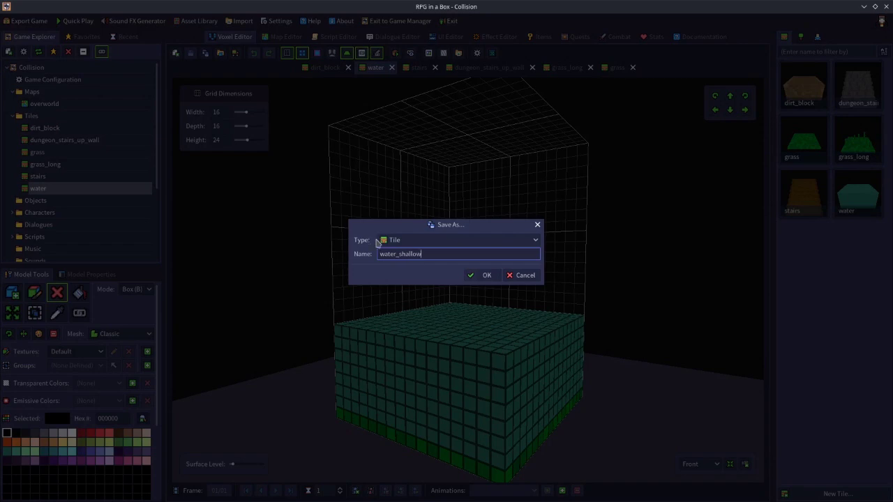
{"action": "type", "text": "shallow"}
{"action": "left_click", "coordinate": [482, 276]}
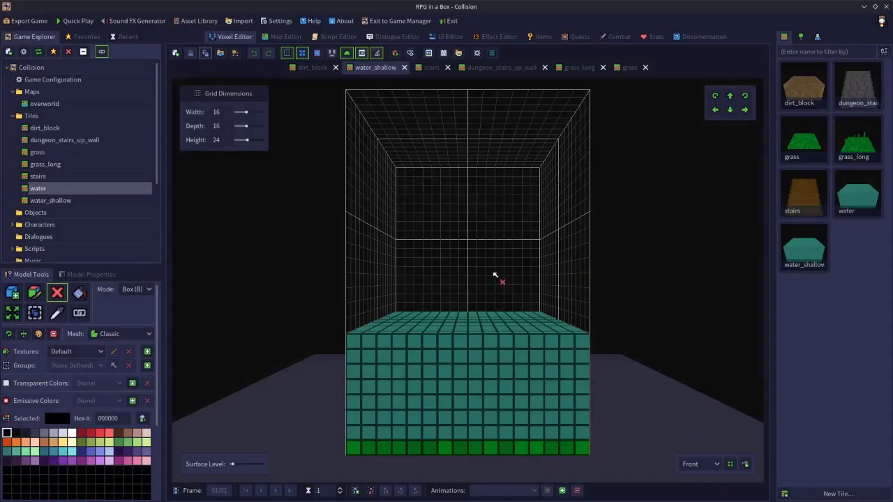
Erase the top three layers of water voxels from the water_shallow tile in Face mode
{"action": "left_click", "coordinate": [813, 252]}
{"action": "right_click_drag", "start_coordinate": [652, 300], "coordinate": [578, 301]}
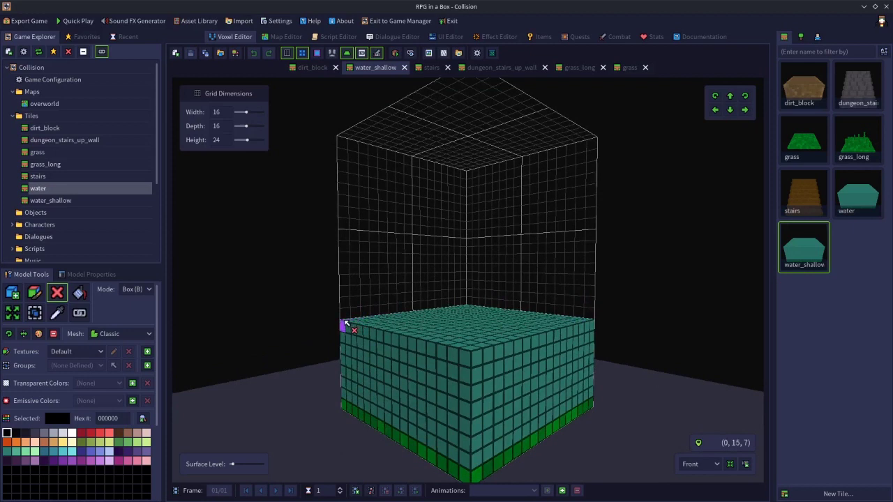
{"action": "left_click_drag", "start_coordinate": [345, 325], "coordinate": [450, 370]}
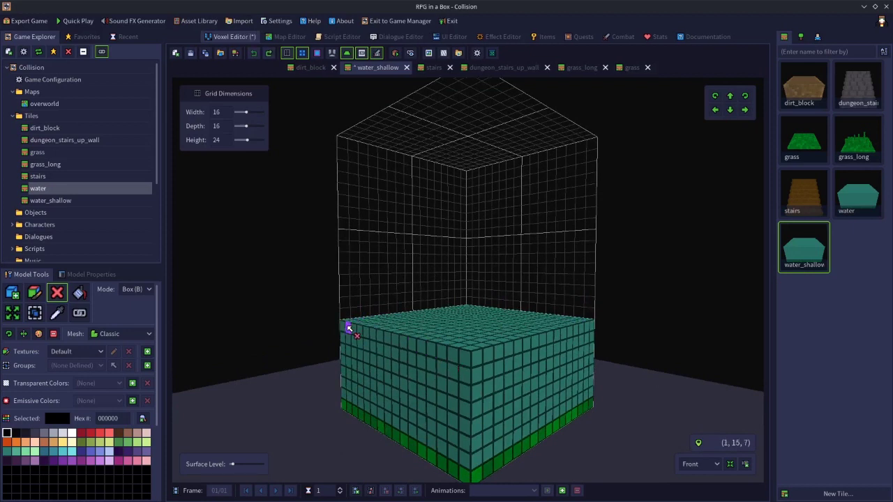
{"action": "key", "text": "f"}
{"action": "left_click", "coordinate": [439, 326]}
{"action": "left_click", "coordinate": [445, 349]}
{"action": "left_click", "coordinate": [446, 358]}
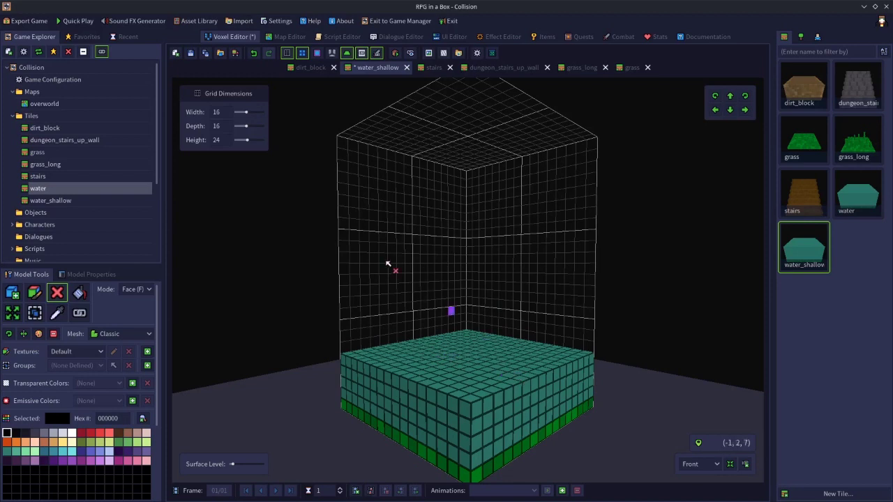
Save the water_shallow tile, and set the water tile's collision model to water_shallow
{"action": "left_click", "coordinate": [192, 56]}
{"action": "double_click", "coordinate": [854, 203]}
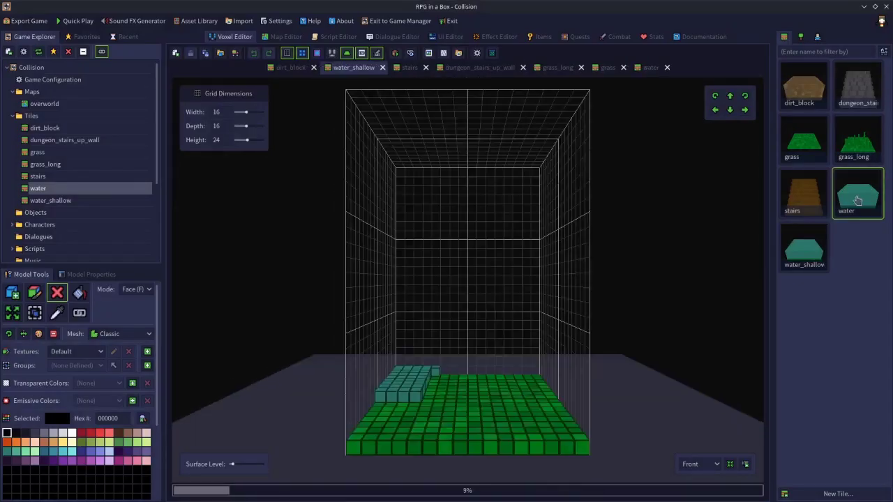
{"action": "left_click", "coordinate": [90, 274]}
{"action": "left_click", "coordinate": [120, 386]}
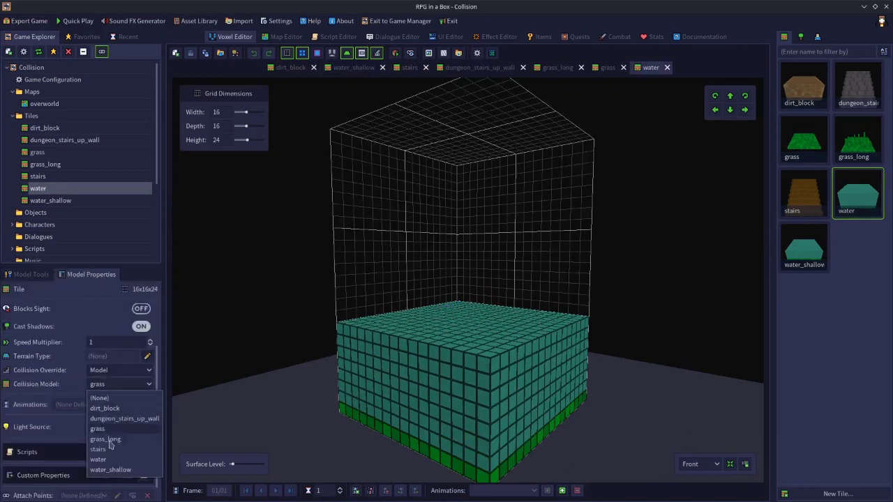
{"action": "left_click", "coordinate": [109, 469]}
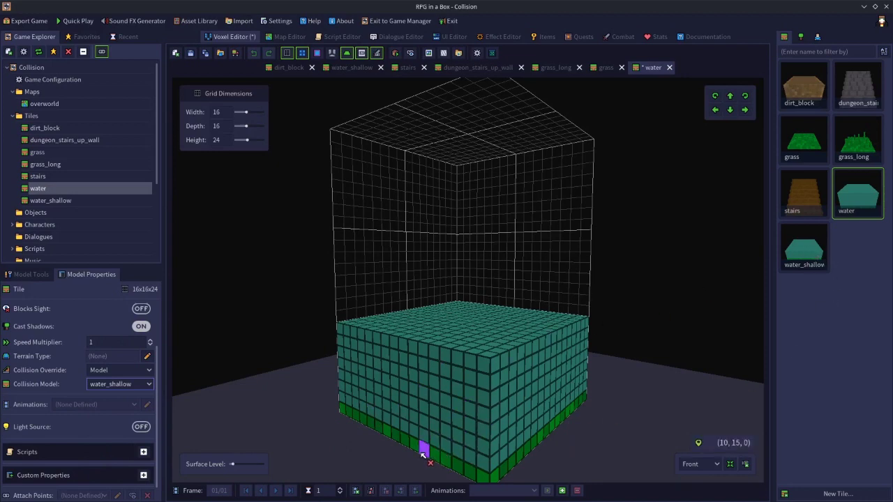
Bring up the water_shallow tile, then play-test the lowered water collision by walking the character around the pond and out its west side
{"action": "double_click", "coordinate": [815, 255]}
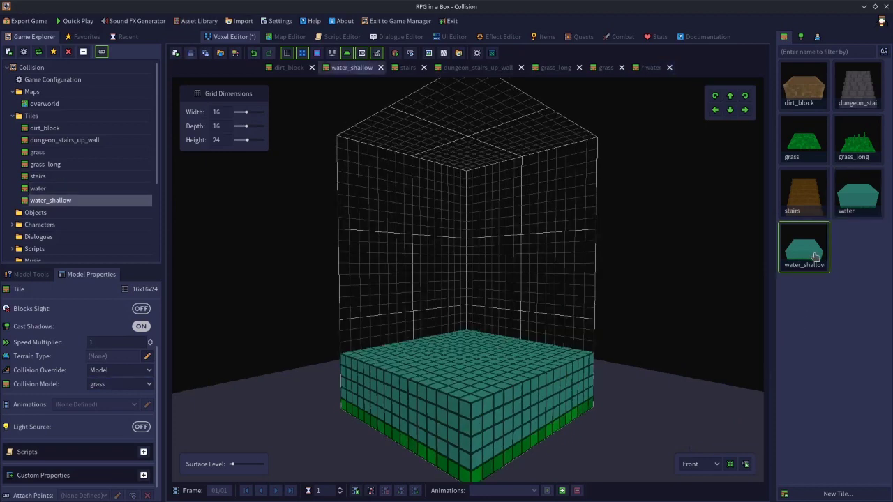
{"action": "left_click", "coordinate": [78, 21]}
{"action": "key", "text": "Return"}
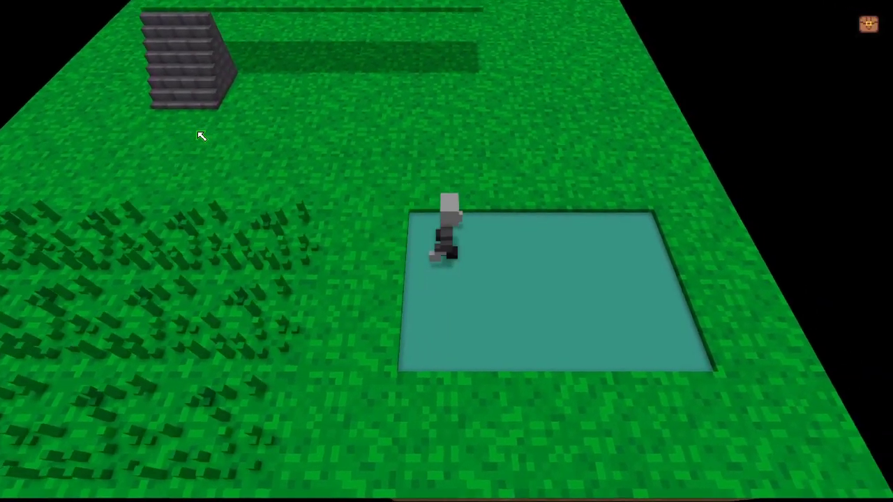
{"action": "key", "text": "s"}
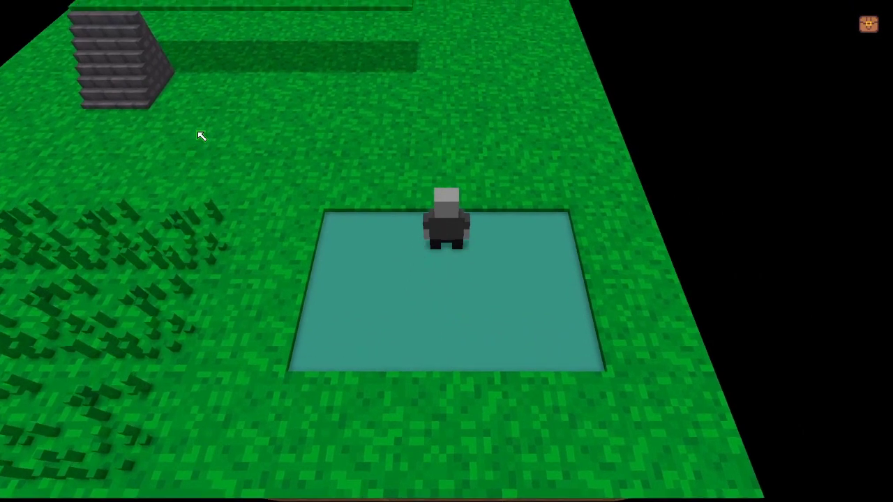
{"action": "key", "text": "w"}
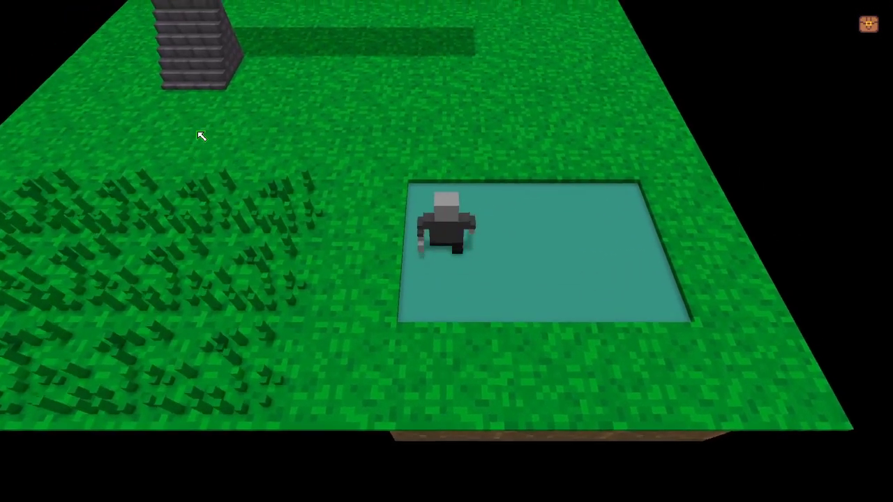
{"action": "key", "text": "s"}
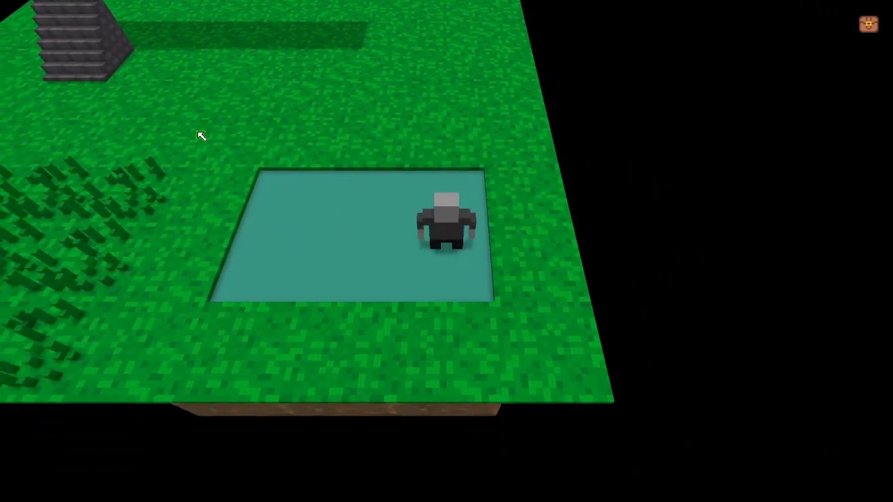
{"action": "key", "text": "a"}
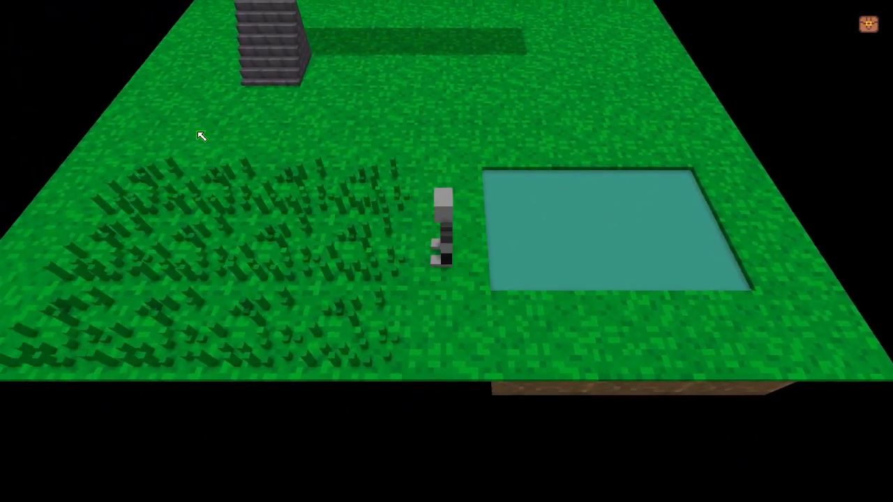
Walk the character along the pond's north and west banks and over to the staircase, and end the play-test
{"action": "key", "text": "d"}
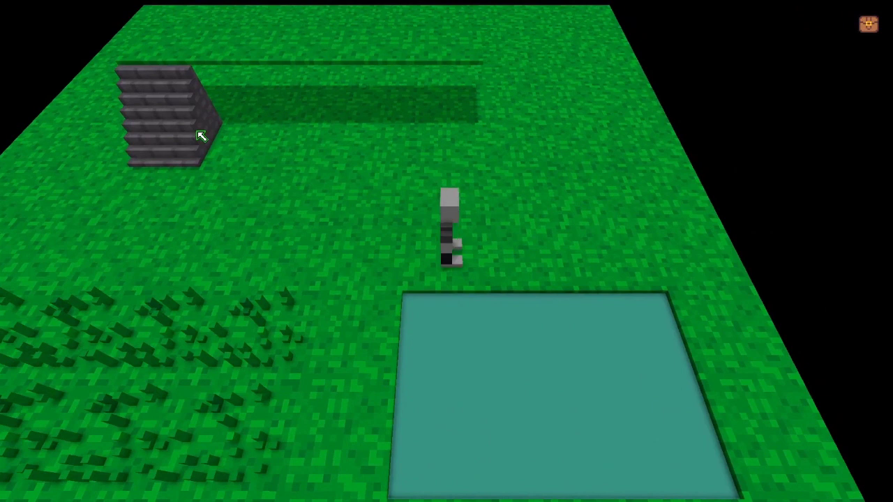
{"action": "key", "text": "s"}
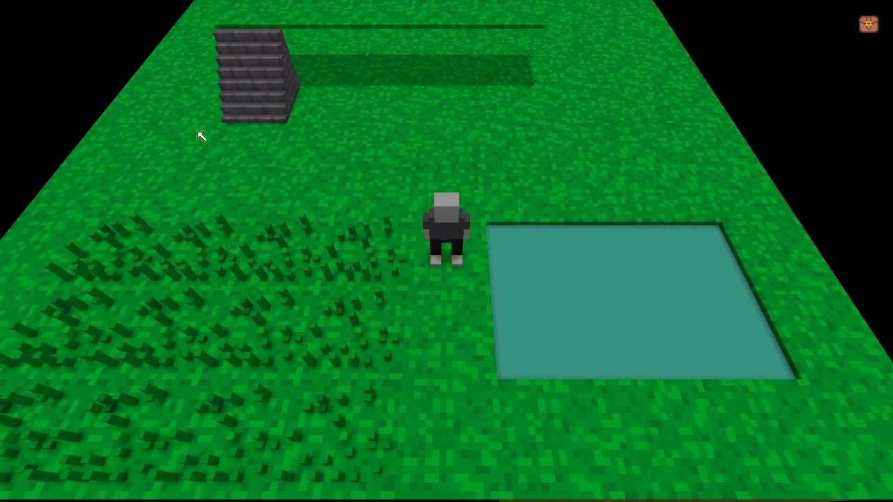
{"action": "key", "text": "a"}
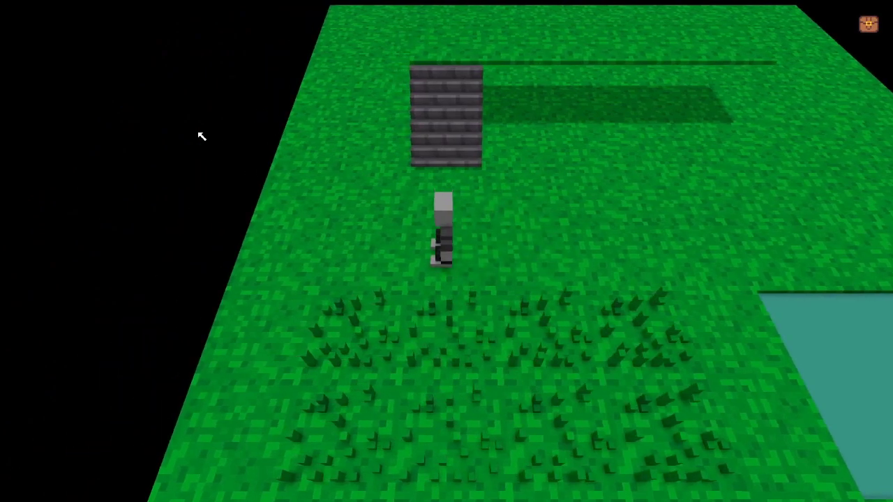
{"action": "key", "text": "Escape"}
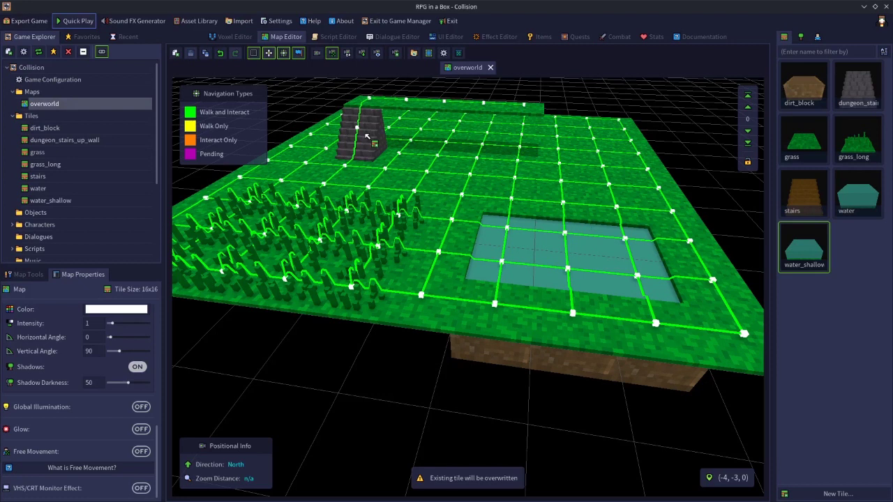
Turn on Free Movement for the overworld map
{"action": "left_click", "coordinate": [141, 454]}
{"action": "left_click", "coordinate": [436, 293]}
{"action": "left_click", "coordinate": [480, 293]}
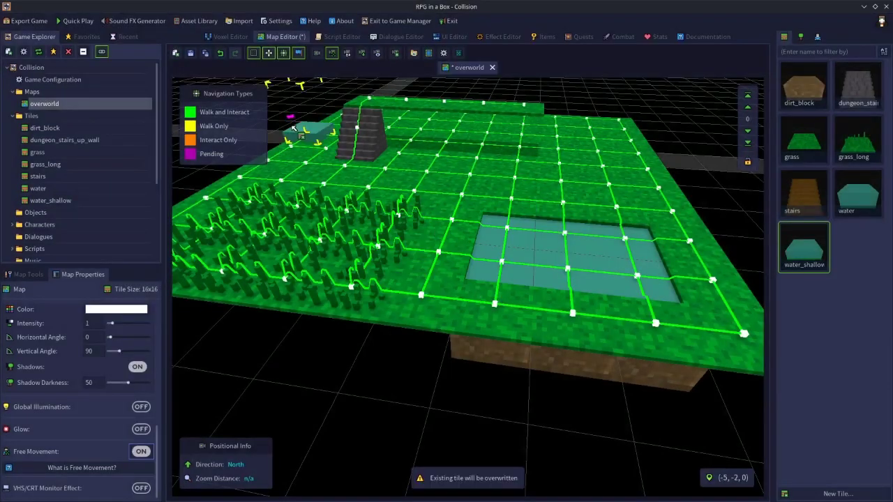
Play-test free movement by walking the character west to the foot of the stone staircase and trying to climb it
{"action": "left_click", "coordinate": [74, 20]}
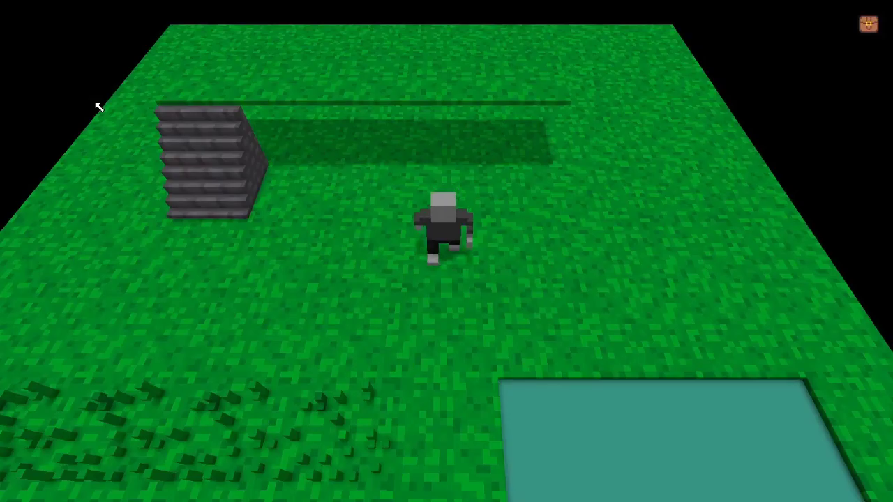
{"action": "key", "text": "a"}
{"action": "key", "text": "w"}
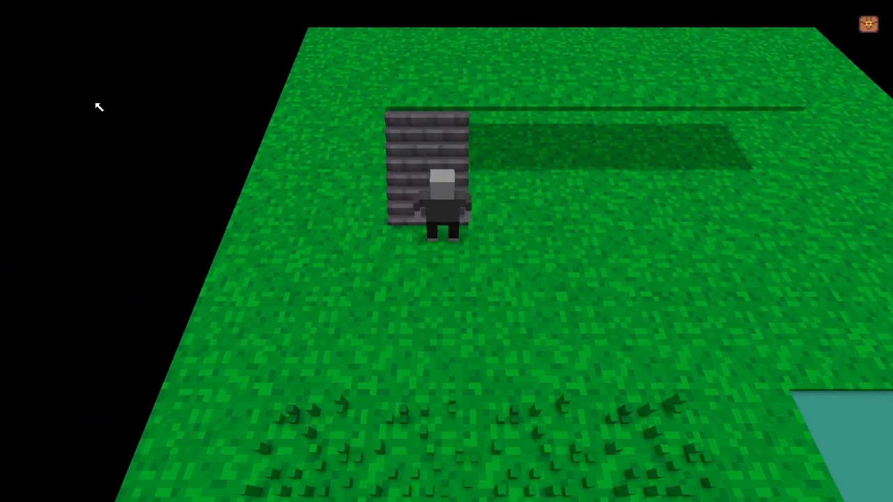
{"action": "key", "text": "w"}
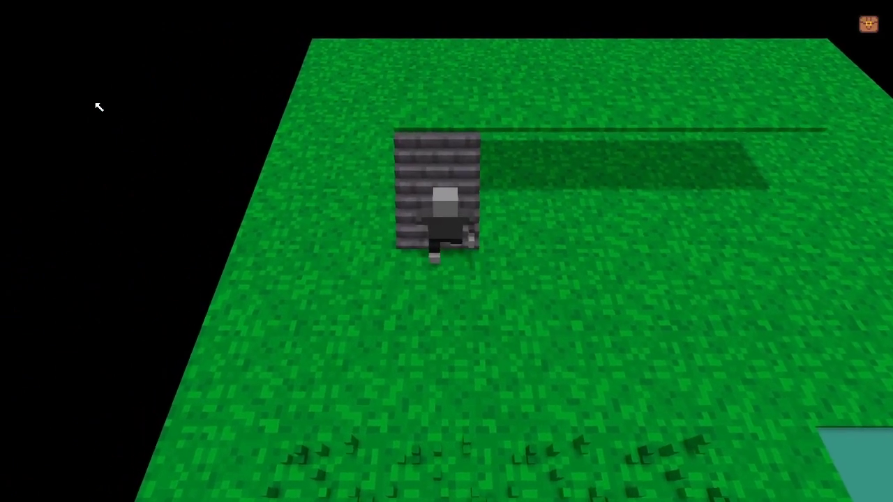
Walk the character to the staircase's west side and back to its foot, and try climbing the steps again
{"action": "key", "text": "a"}
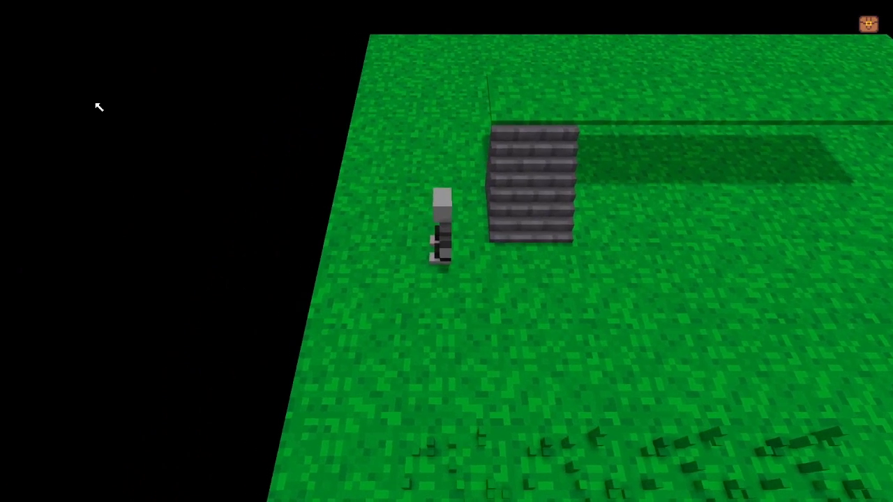
{"action": "key", "text": "s"}
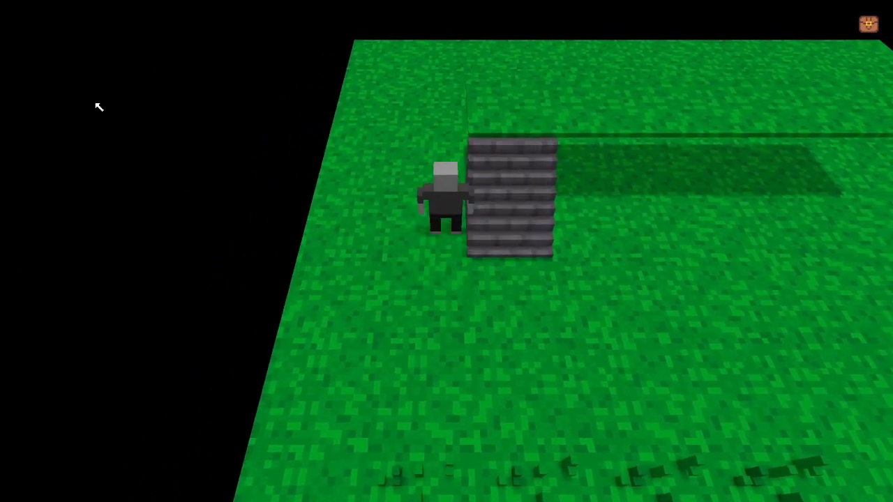
{"action": "key", "text": "d"}
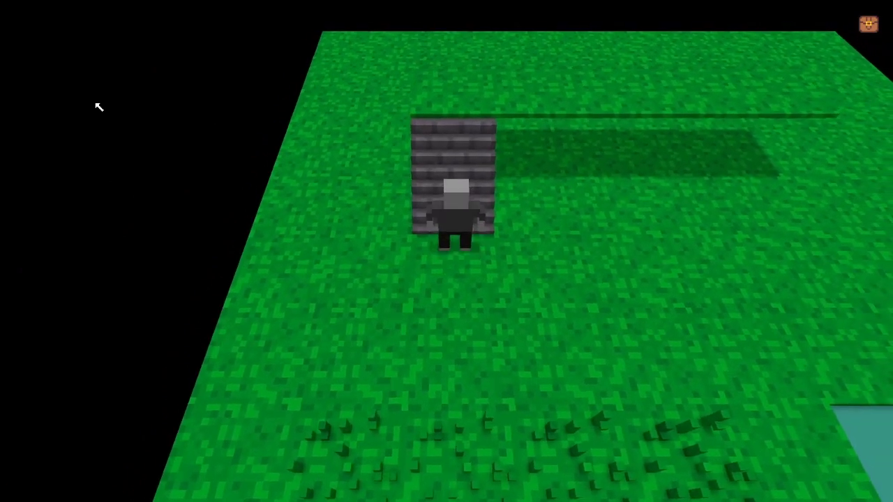
{"action": "key", "text": "w"}
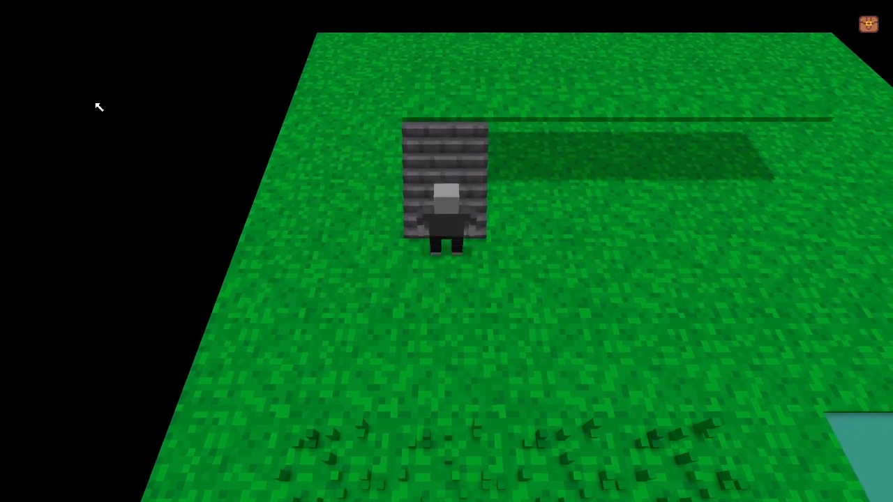
{"action": "key", "text": "s"}
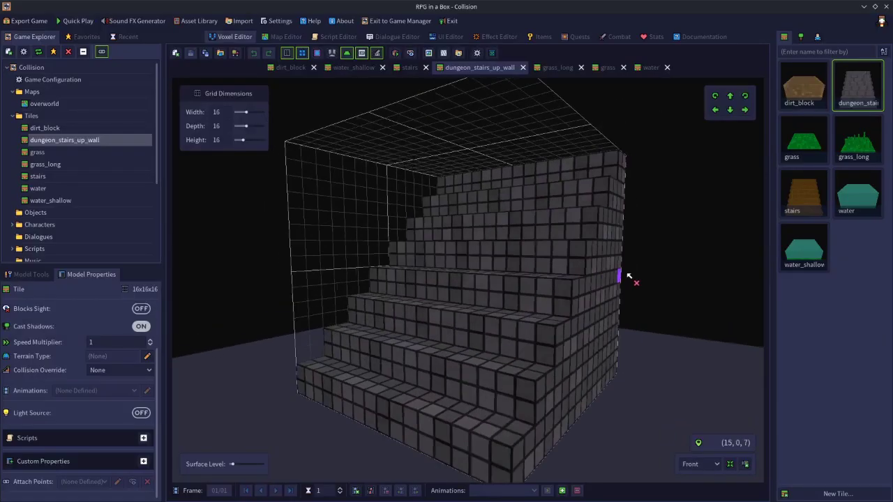
Set the collision override of the dungeon_stairs_up_wall tile to Custom and add a prism collision shape
{"action": "scroll", "coordinate": [628, 277], "scroll_direction": "down", "scroll_amount": 1}
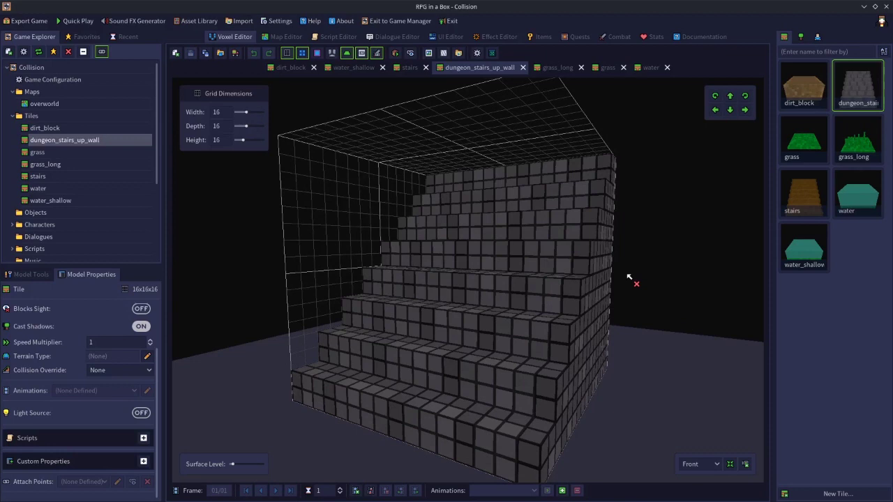
{"action": "left_click", "coordinate": [111, 371]}
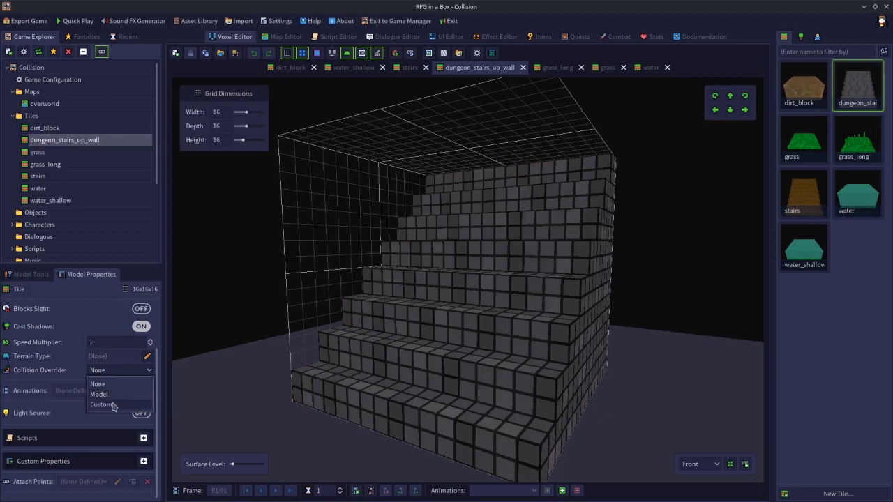
{"action": "left_click", "coordinate": [97, 323]}
{"action": "mouse_move", "coordinate": [565, 280]}
{"action": "right_mouse_down"}
{"action": "mouse_move", "coordinate": [553, 280]}
{"action": "mouse_move", "coordinate": [572, 277]}
{"action": "right_mouse_up"}
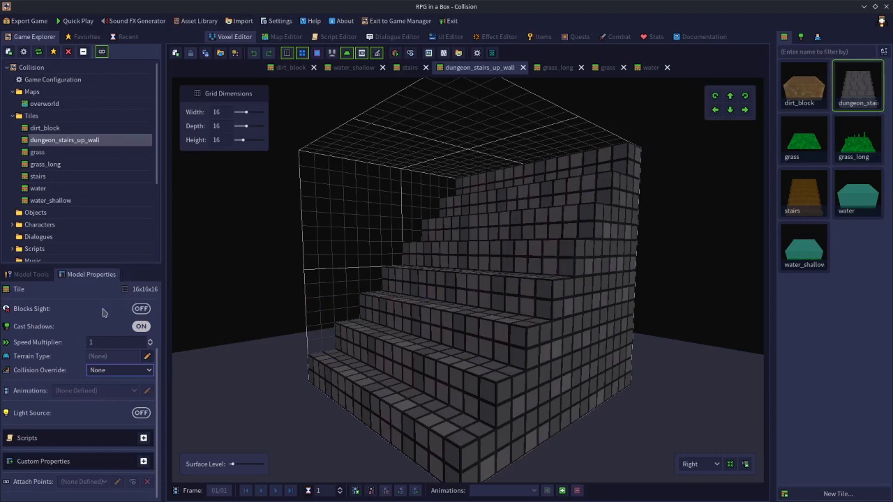
{"action": "left_click", "coordinate": [109, 374]}
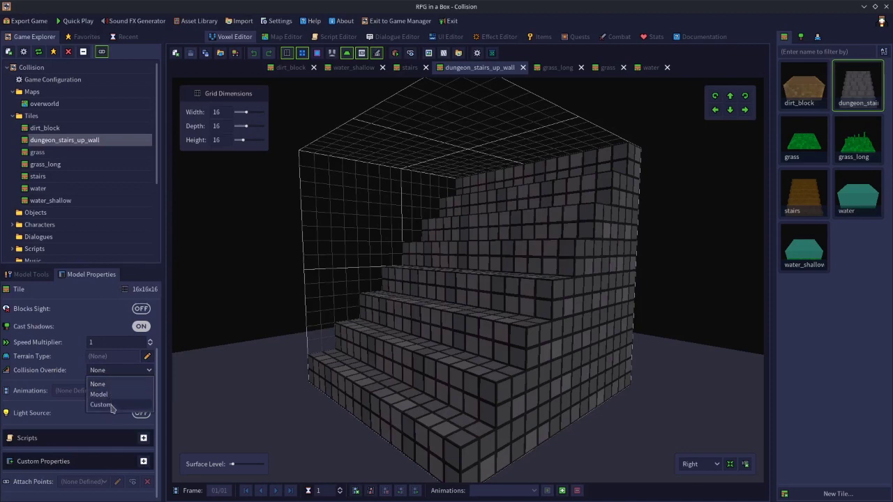
{"action": "left_click", "coordinate": [110, 406]}
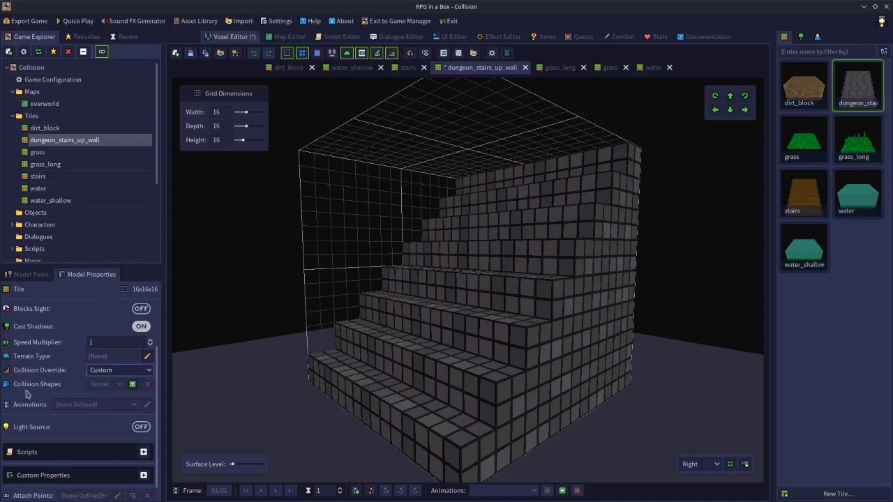
{"action": "left_click", "coordinate": [131, 384]}
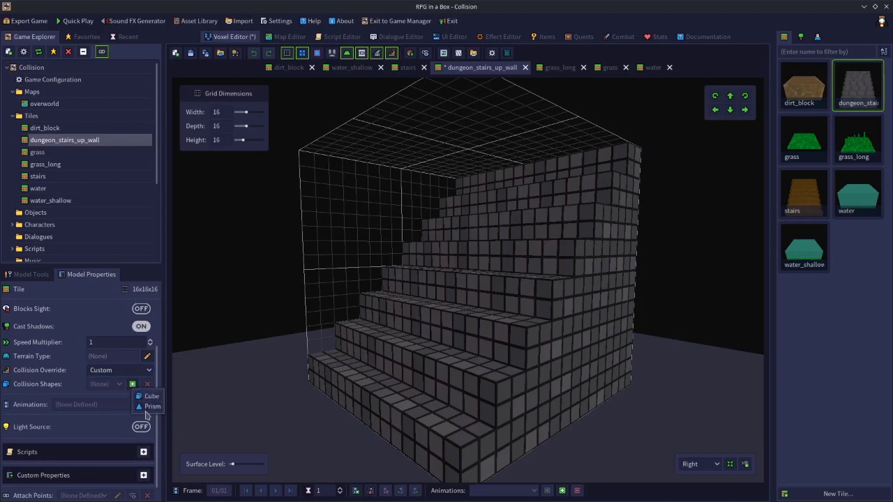
{"action": "left_click", "coordinate": [149, 407]}
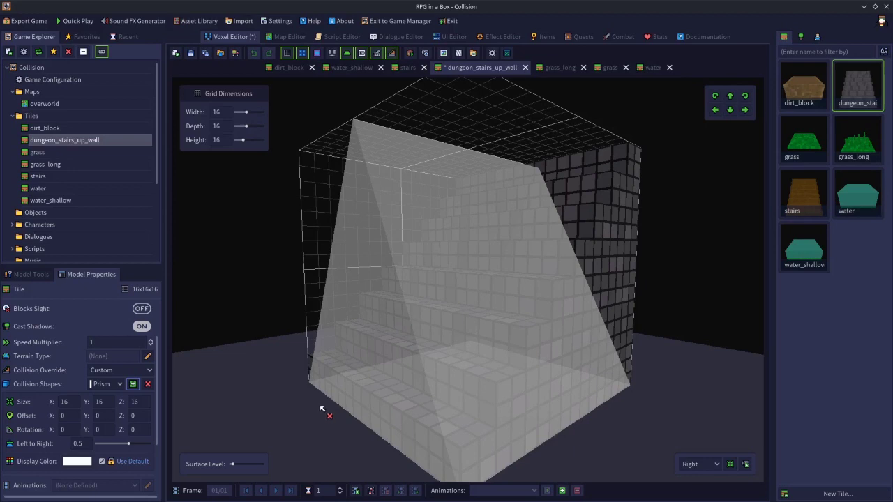
Try a red display color (d30707) on the prism collision shape and restore the default color
{"action": "left_click", "coordinate": [101, 462]}
{"action": "left_click", "coordinate": [83, 466]}
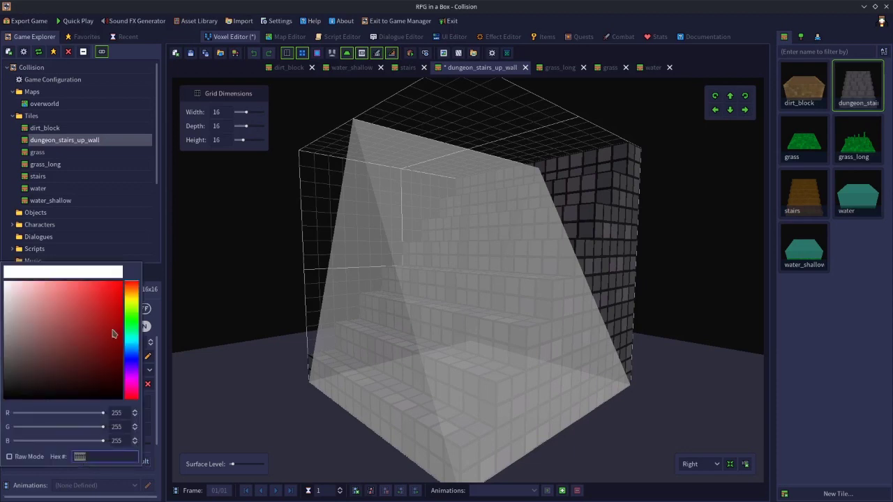
{"action": "left_click", "coordinate": [117, 305]}
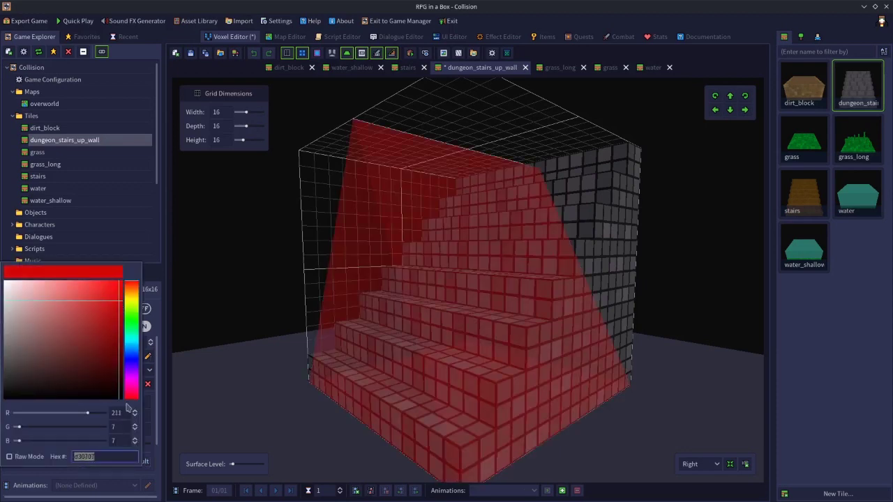
{"action": "left_click", "coordinate": [206, 414]}
{"action": "left_click", "coordinate": [102, 462]}
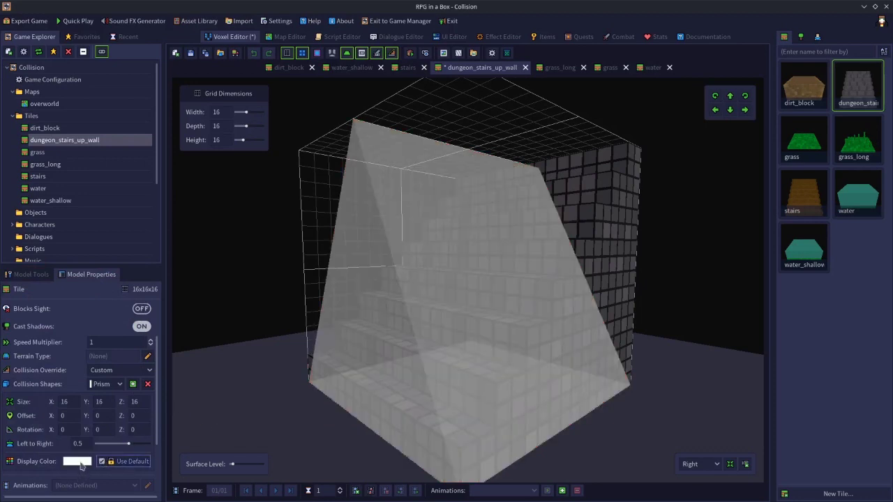
Add a cube collision shape to the stairs tile and give it a green display color (RGB 2, 245, 148)
{"action": "left_click", "coordinate": [133, 384]}
{"action": "left_click", "coordinate": [145, 391]}
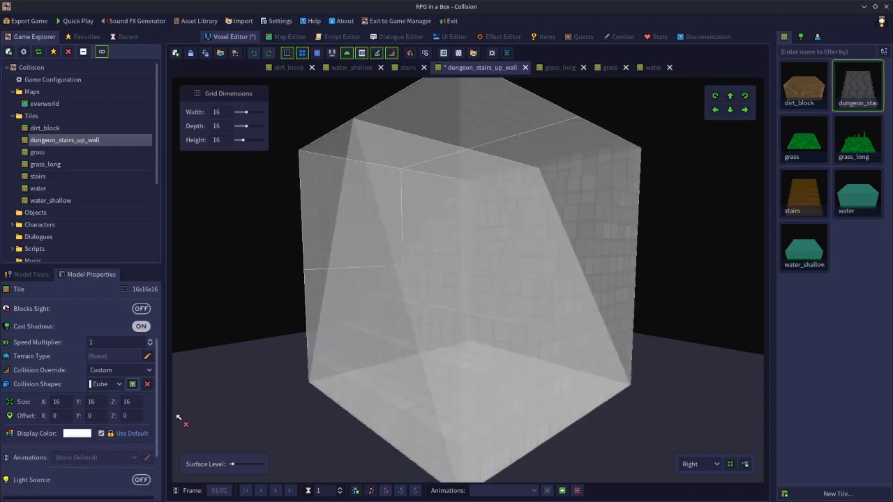
{"action": "left_click", "coordinate": [76, 433]}
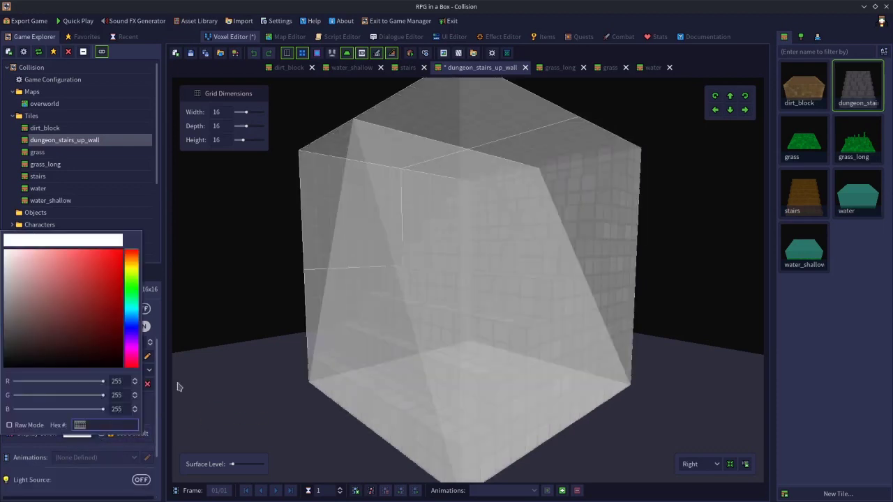
{"action": "left_click", "coordinate": [131, 302]}
{"action": "left_click", "coordinate": [123, 257]}
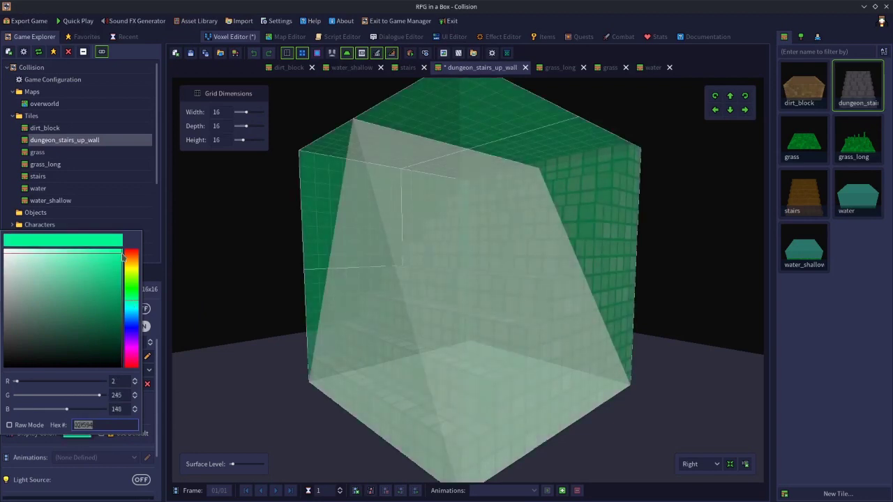
Remove the green cube collision shape from the stairs tile
{"action": "left_click", "coordinate": [222, 373]}
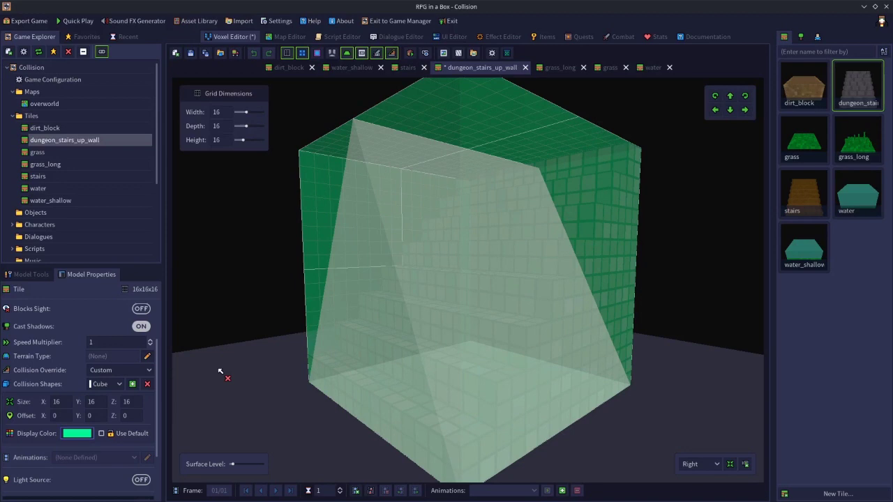
{"action": "left_click", "coordinate": [85, 437]}
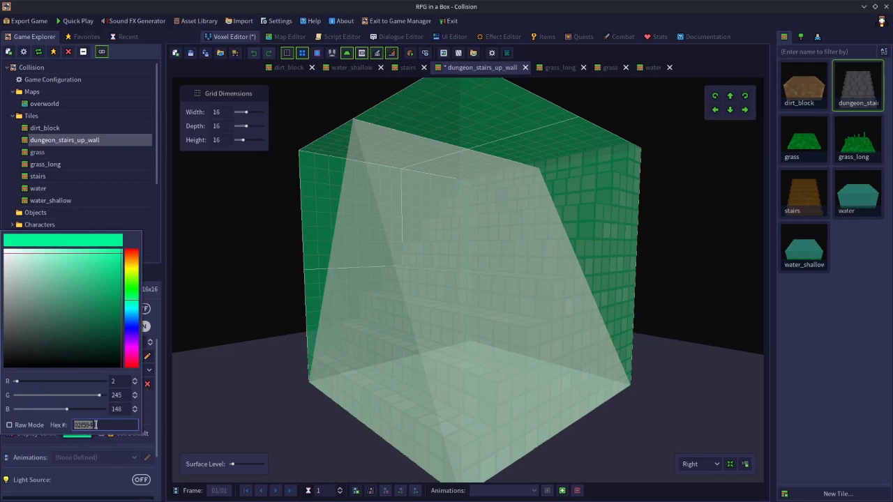
{"action": "left_click", "coordinate": [206, 327]}
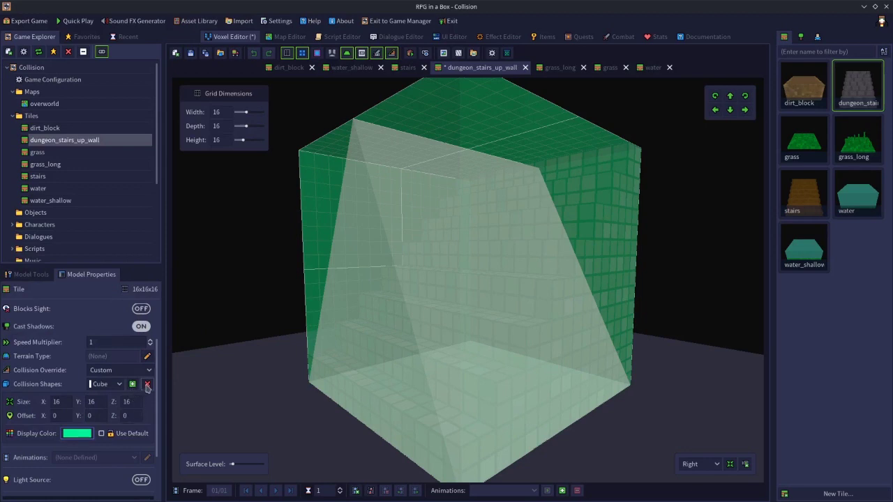
{"action": "left_click", "coordinate": [147, 385]}
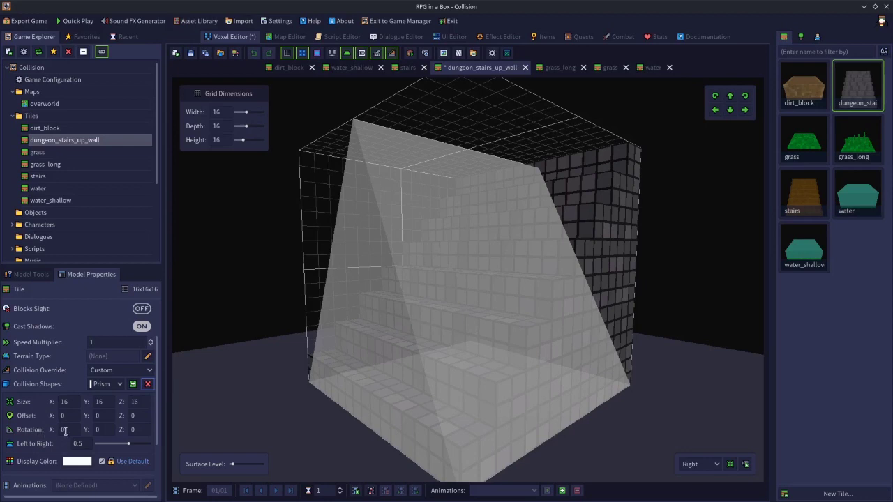
Set the prism collision shape's Z rotation to 90
{"action": "left_click", "coordinate": [140, 430]}
{"action": "type", "text": "90"}
{"action": "key", "text": "Return"}
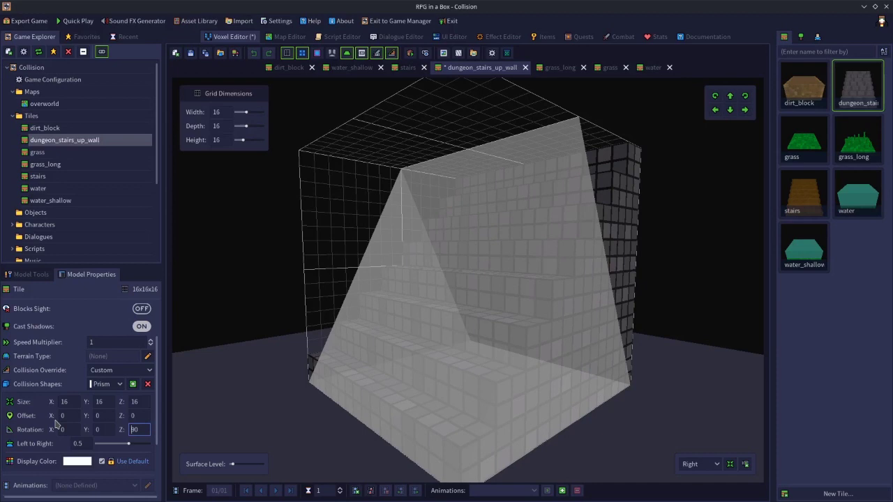
{"action": "mouse_move", "coordinate": [325, 383]}
{"action": "right_mouse_down"}
{"action": "mouse_move", "coordinate": [474, 388]}
{"action": "mouse_move", "coordinate": [333, 380]}
{"action": "right_mouse_up"}
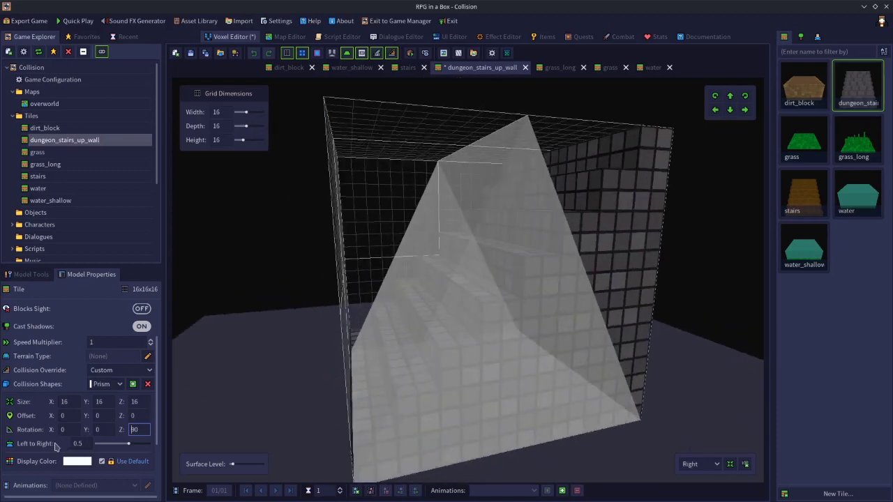
Try Left to Right values of 0.7, 0.2 and 0.5 on the prism collision shape
{"action": "left_click", "coordinate": [88, 444]}
{"action": "type", "text": "0.6"}
{"action": "key", "text": "Return"}
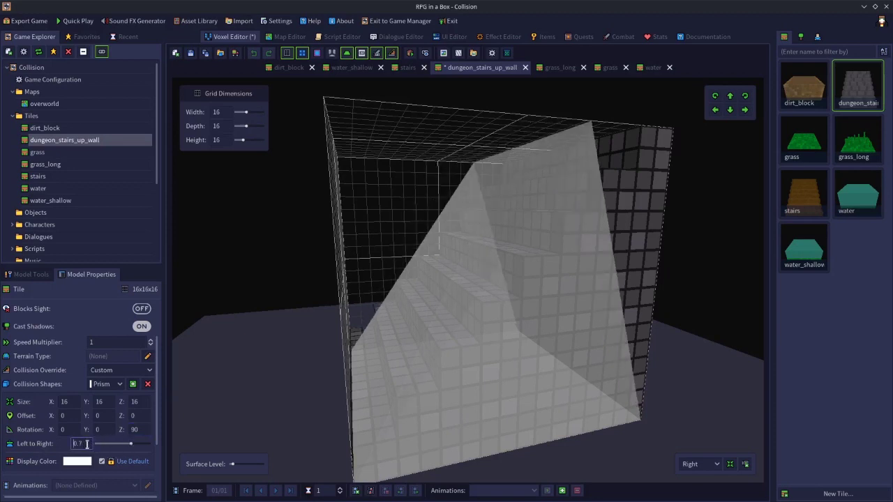
{"action": "scroll", "coordinate": [87, 444], "scroll_direction": "down", "scroll_amount": 4}
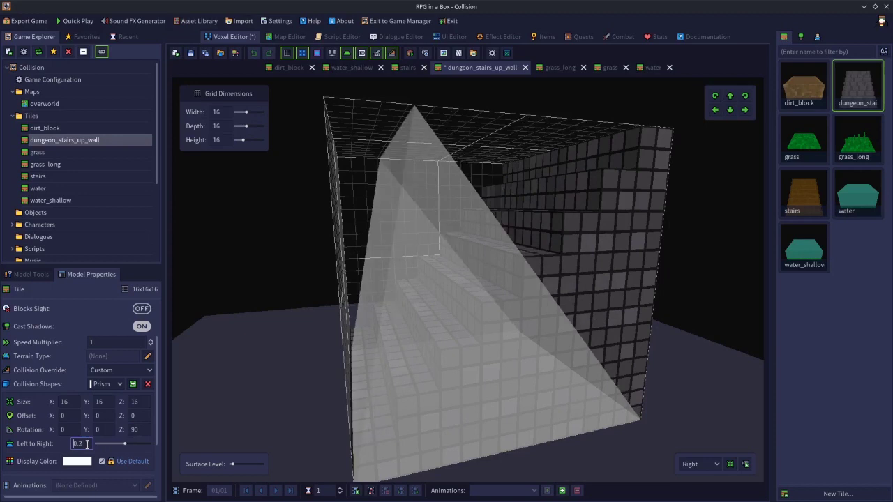
{"action": "scroll", "coordinate": [86, 444], "scroll_direction": "up", "scroll_amount": 1}
{"action": "scroll", "coordinate": [87, 443], "scroll_direction": "up", "scroll_amount": 2}
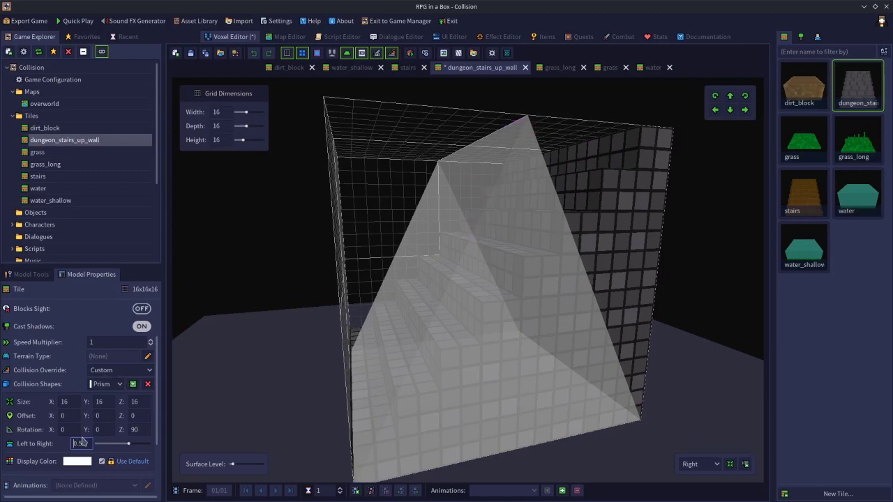
Set the prism's Left to Right value to 1 and check the slope against the steps
{"action": "scroll", "coordinate": [87, 444], "scroll_direction": "up", "scroll_amount": 4}
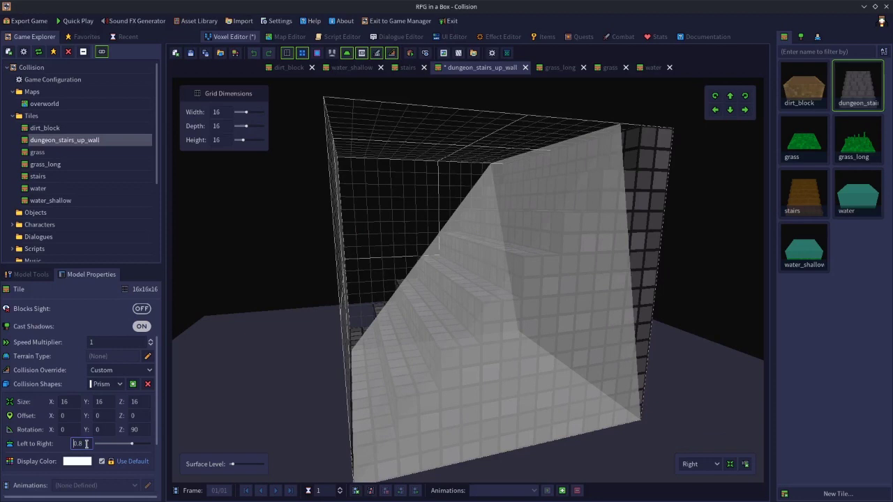
{"action": "scroll", "coordinate": [86, 443], "scroll_direction": "up", "scroll_amount": 1}
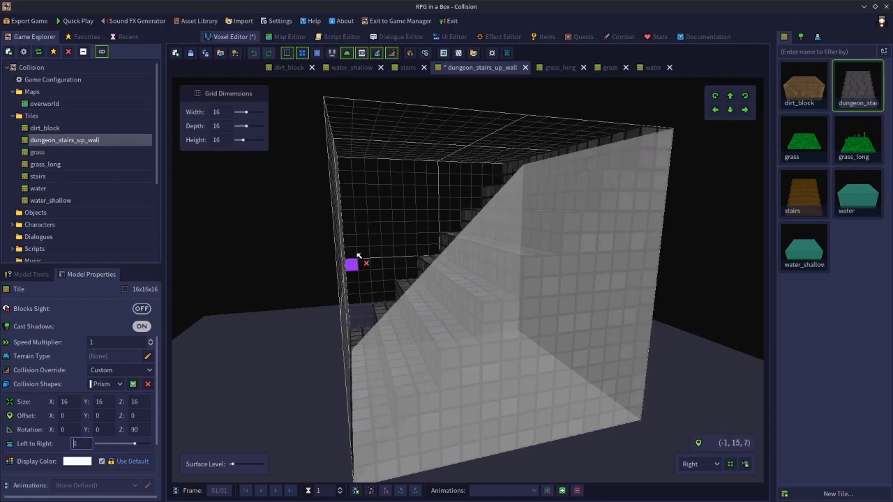
{"action": "right_click_drag", "start_coordinate": [352, 256], "coordinate": [319, 293]}
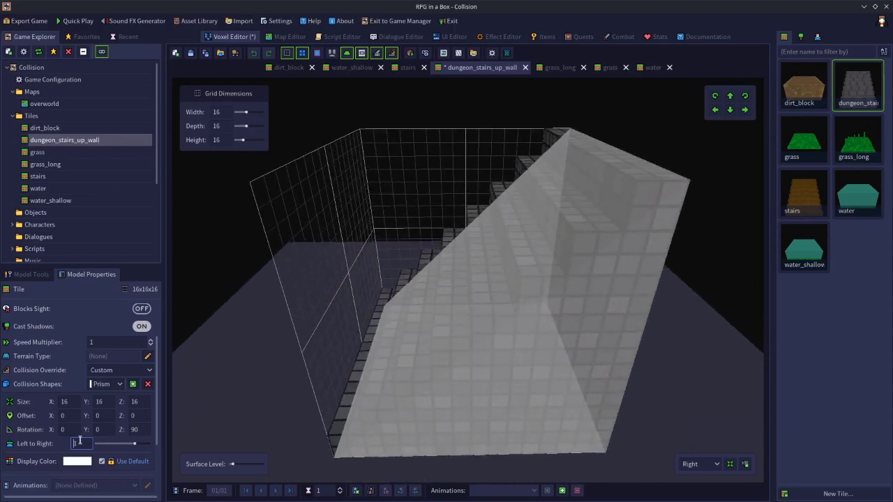
{"action": "scroll", "coordinate": [82, 444], "scroll_direction": "down", "scroll_amount": 1}
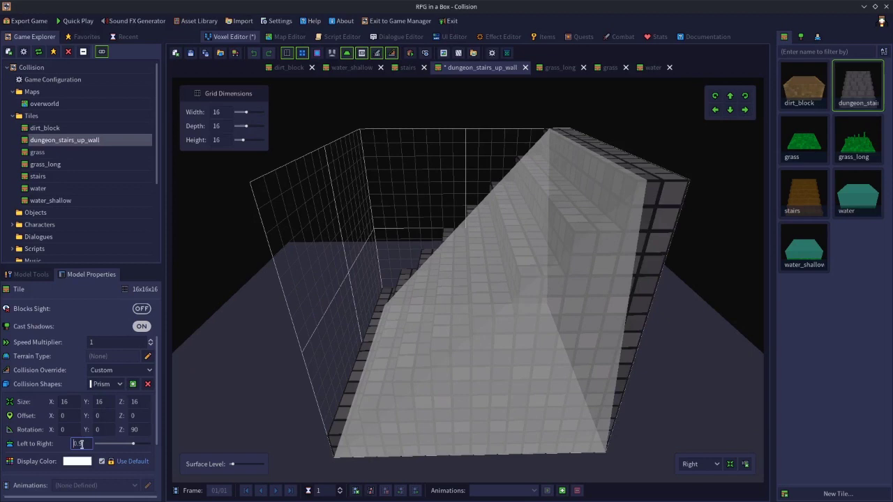
{"action": "scroll", "coordinate": [82, 444], "scroll_direction": "up", "scroll_amount": 1}
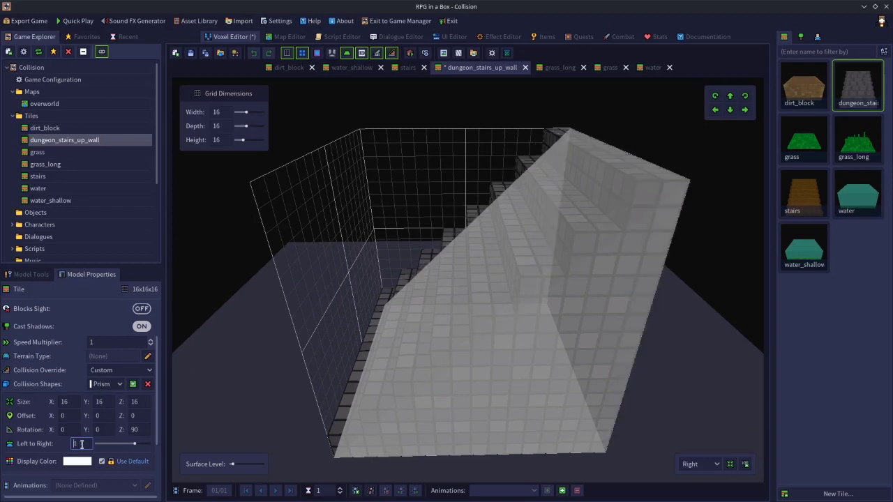
{"action": "right_click_drag", "start_coordinate": [406, 348], "coordinate": [413, 314]}
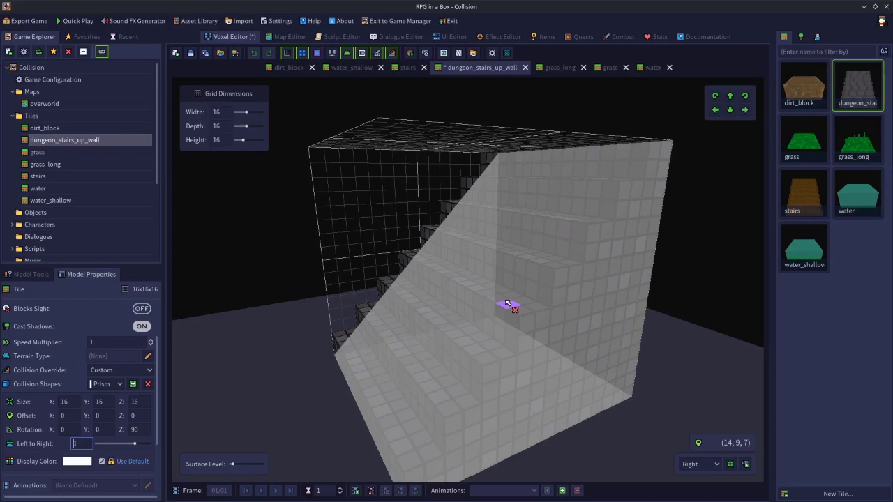
Save the stairs tile and walk the character to the foot of the stairs in a Quick Play test
{"action": "left_click", "coordinate": [190, 54]}
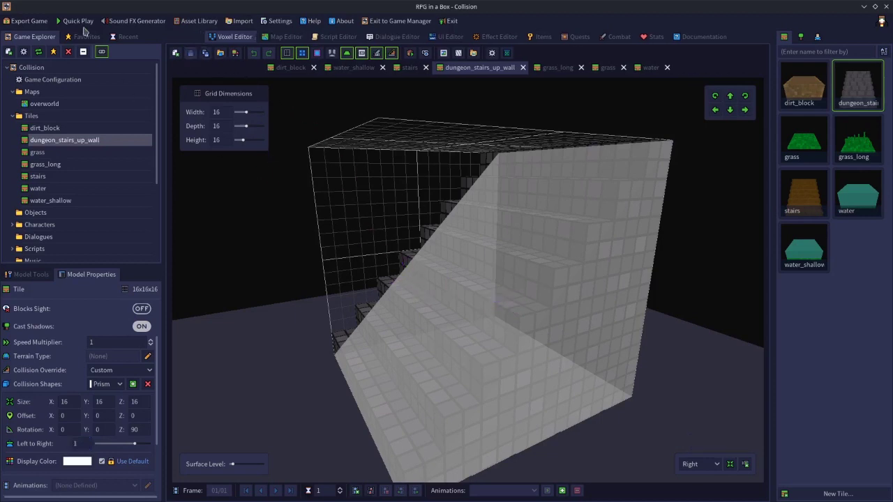
{"action": "left_click", "coordinate": [82, 23]}
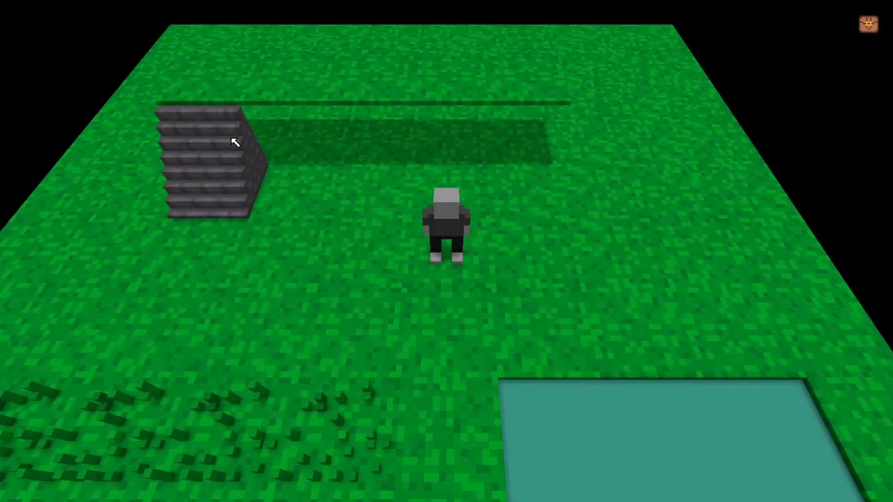
{"action": "key", "text": "Left"}
{"action": "key", "text": "Down"}
{"action": "key", "text": "Right"}
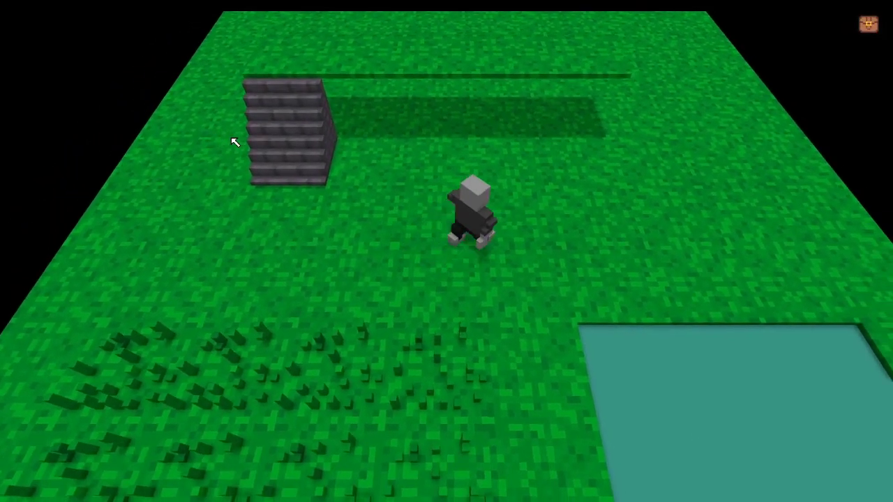
{"action": "key", "text": "Left"}
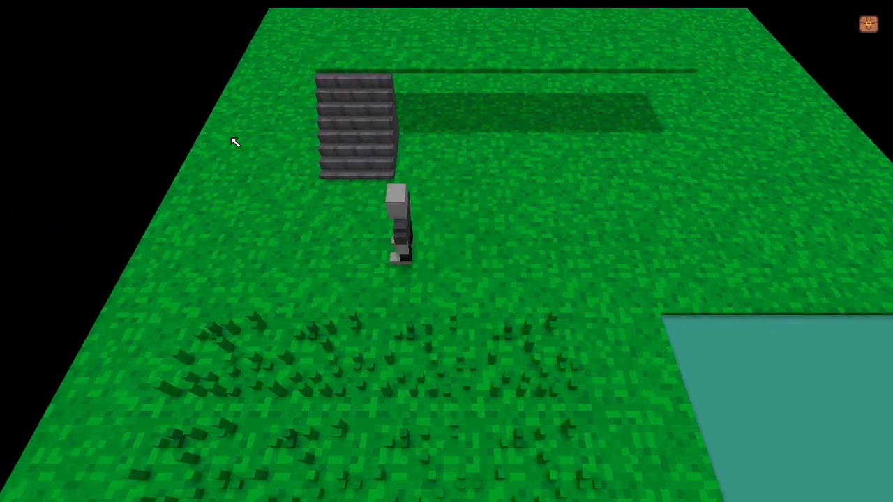
Walk the character up the stairs onto the upper ground and back down to the lower grass
{"action": "key", "text": "Up"}
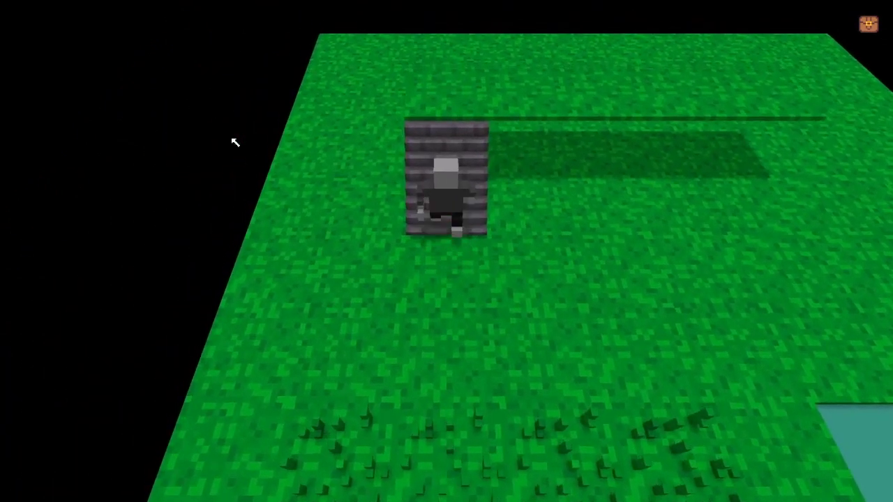
{"action": "key", "text": "Right"}
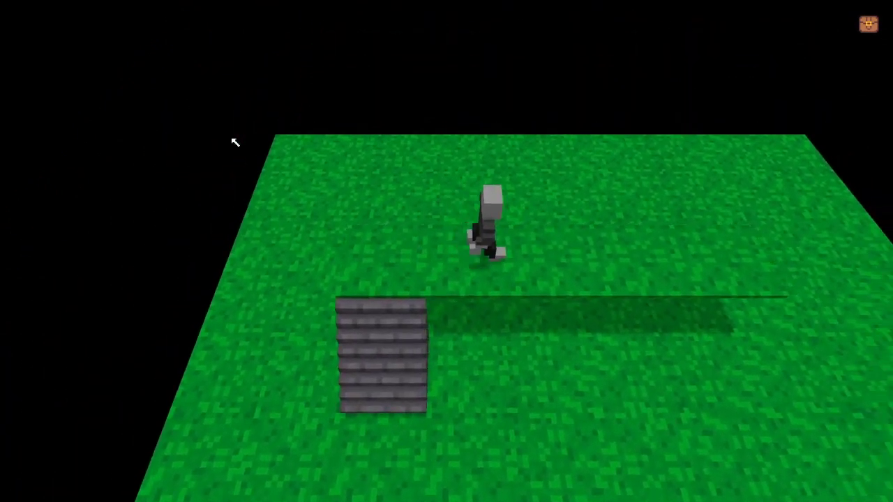
{"action": "key", "text": "Left"}
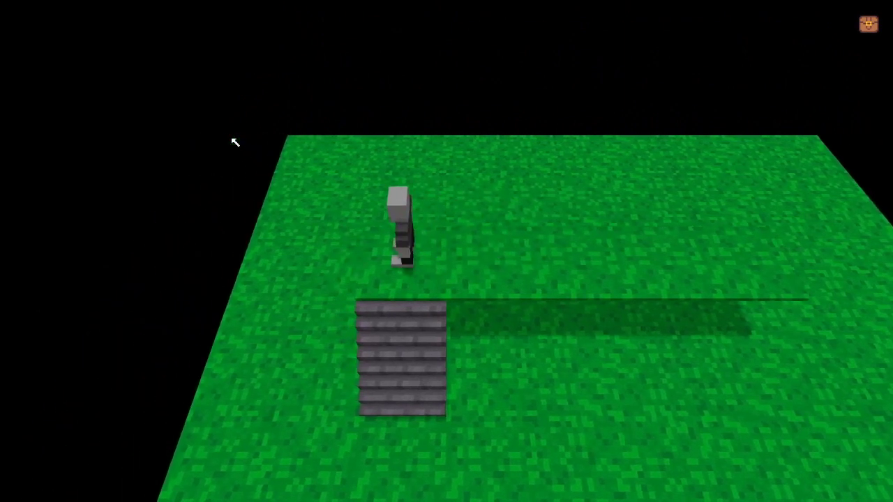
{"action": "key", "text": "Down"}
{"action": "key", "text": "Right"}
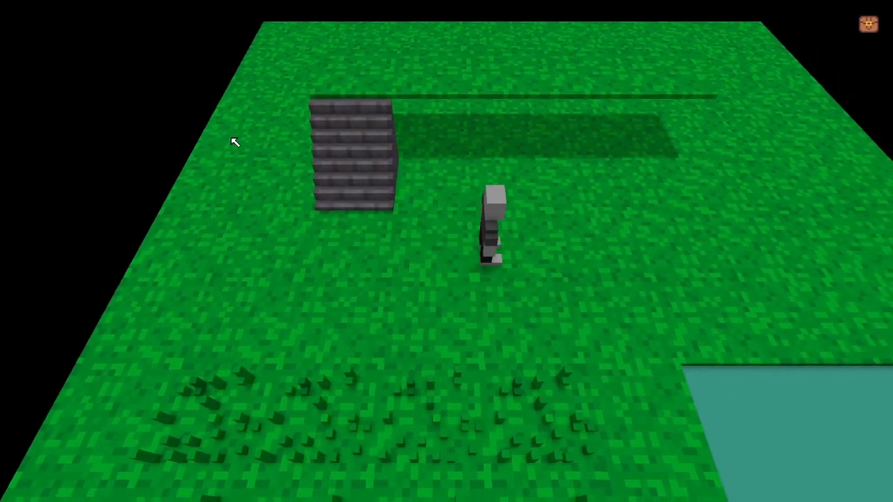
{"action": "key", "text": "Up"}
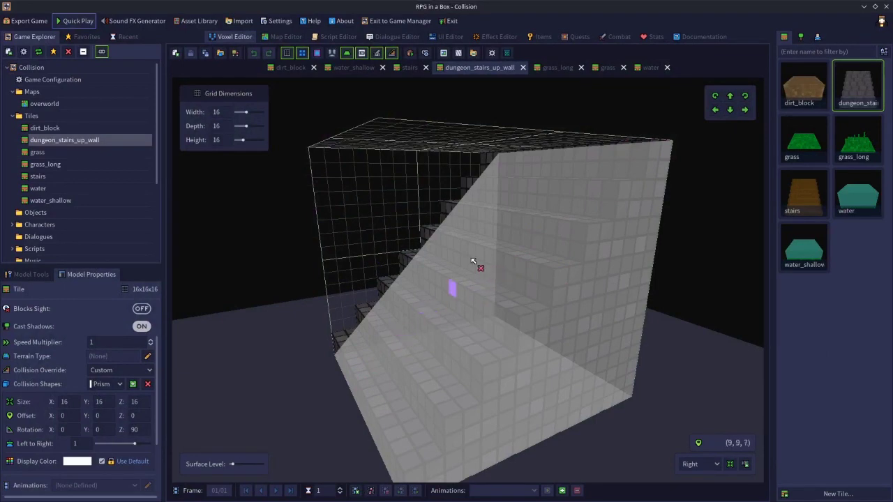
Replace the prism collision shape on the stairs tile with a cube, keeping the collision override at Custom
{"action": "right_click_drag", "start_coordinate": [572, 184], "coordinate": [530, 279]}
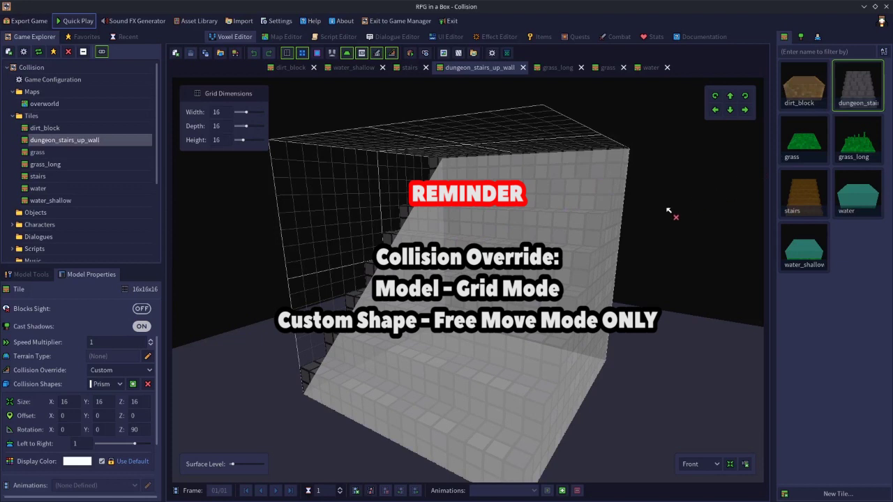
{"action": "right_click_drag", "start_coordinate": [583, 286], "coordinate": [568, 305]}
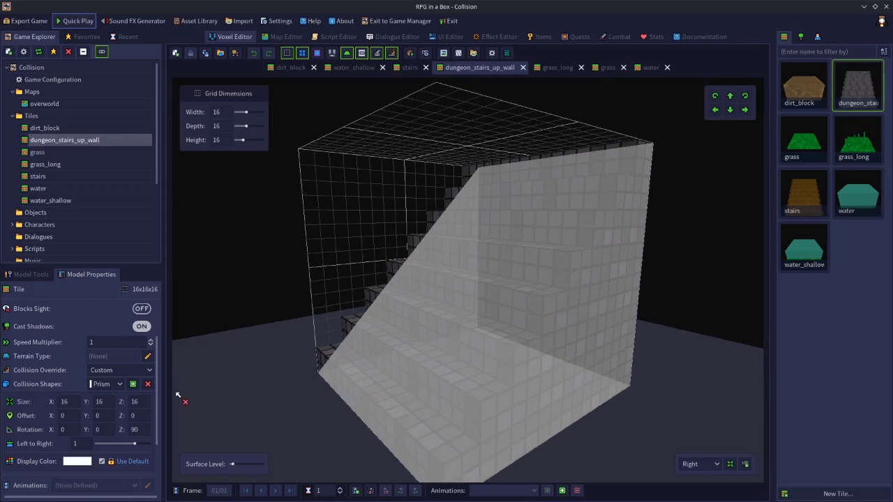
{"action": "left_click", "coordinate": [147, 384]}
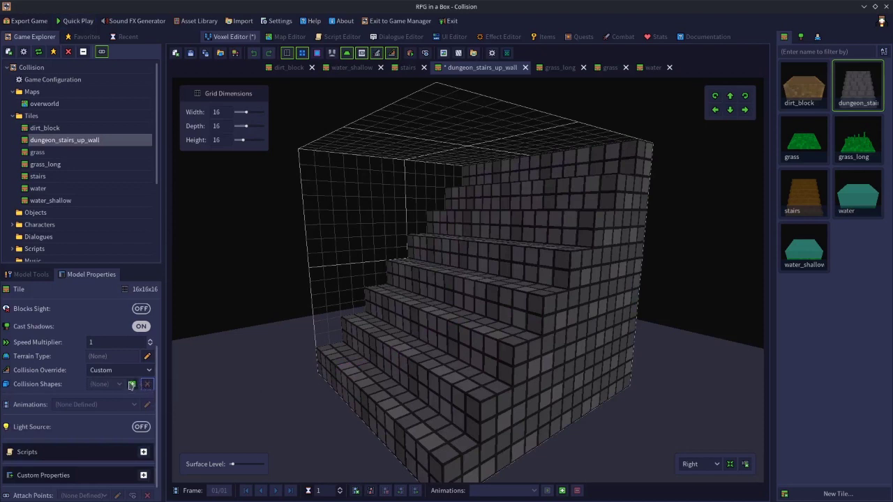
{"action": "left_click", "coordinate": [148, 372]}
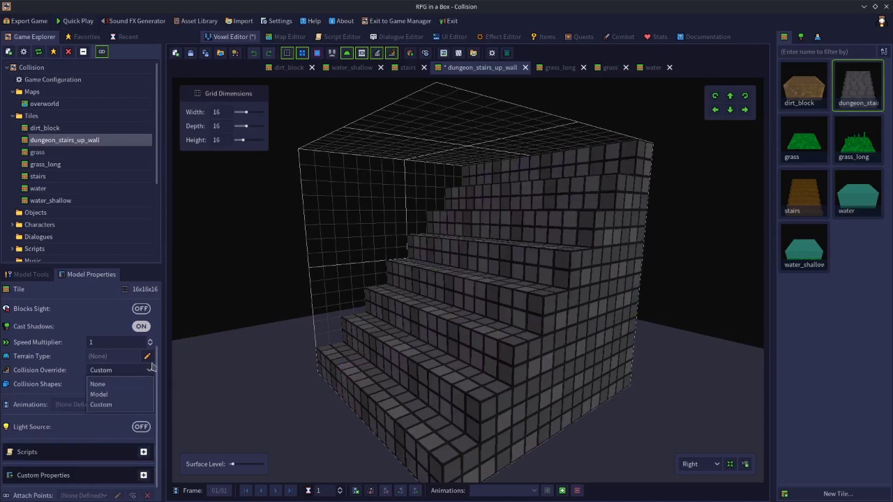
{"action": "left_click", "coordinate": [111, 315]}
{"action": "left_click", "coordinate": [132, 384]}
{"action": "left_click", "coordinate": [156, 395]}
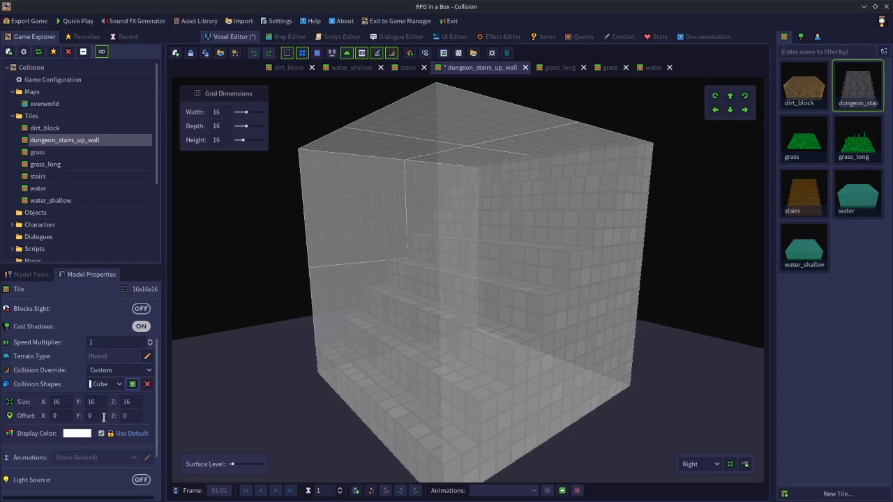
Set the cube collision shape's Z size to 2 to match the bottom step
{"action": "left_click", "coordinate": [127, 402]}
{"action": "key", "text": "Return"}
{"action": "right_click_drag", "start_coordinate": [275, 385], "coordinate": [235, 438]}
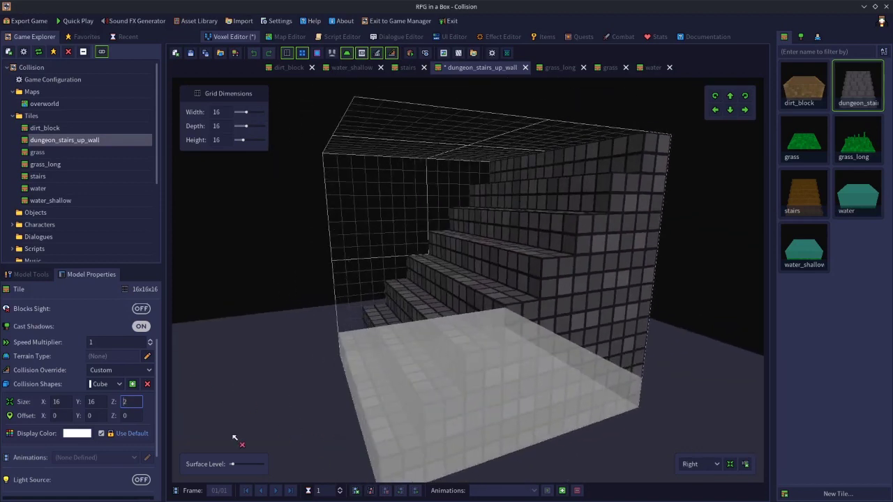
Add a second cube collision shape with a Z offset of 2 and a Z size of 2
{"action": "left_click", "coordinate": [132, 385]}
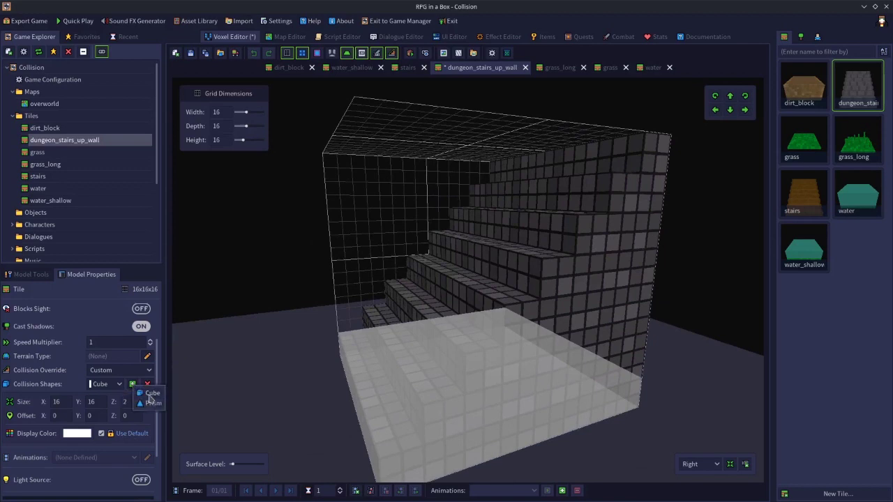
{"action": "left_click", "coordinate": [150, 394]}
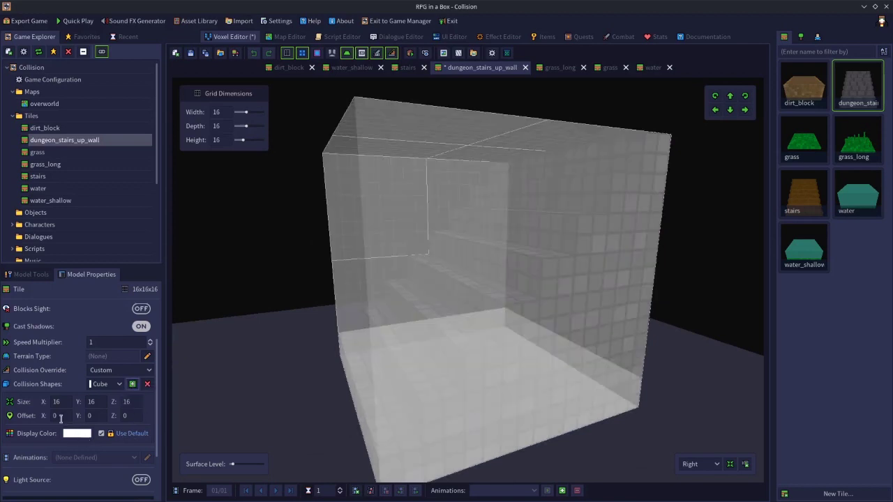
{"action": "left_click", "coordinate": [126, 416]}
{"action": "key", "text": "Return"}
{"action": "left_click", "coordinate": [133, 402]}
{"action": "type", "text": "2"}
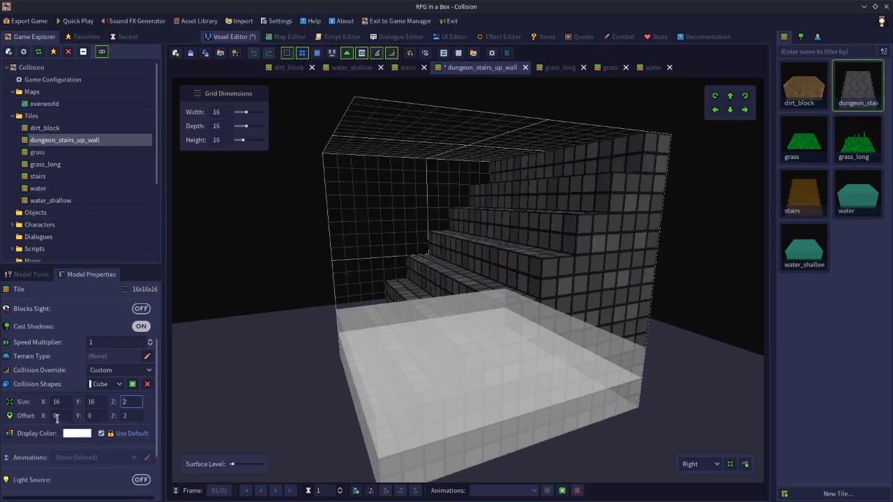
Set the second cube's Y offset to -2 and check its position on the second step
{"action": "left_click", "coordinate": [101, 417]}
{"action": "key", "text": "Return"}
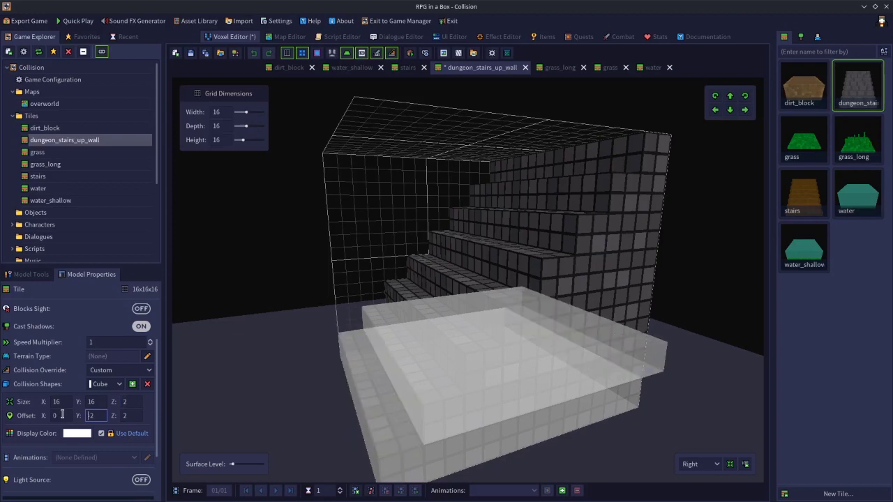
{"action": "right_click_drag", "start_coordinate": [263, 386], "coordinate": [298, 359]}
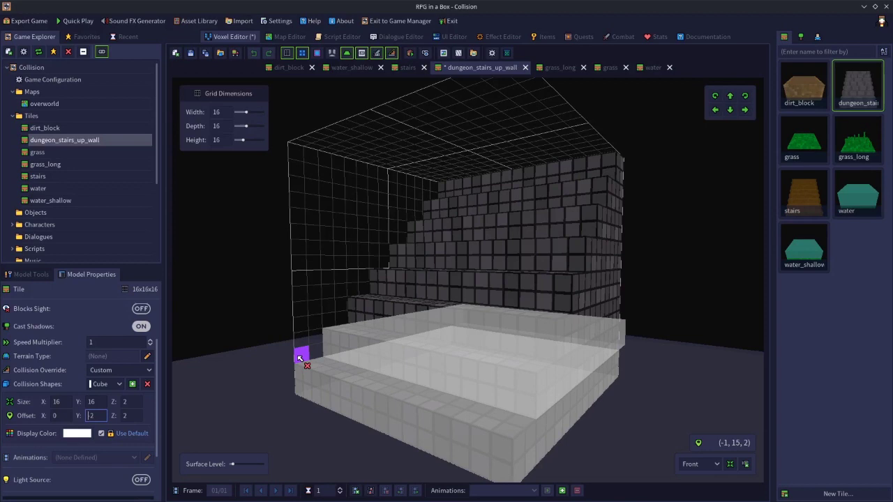
Check how the two stacked cube collision shapes overhang the stairs and remove both of them
{"action": "right_click_drag", "start_coordinate": [298, 358], "coordinate": [203, 357]}
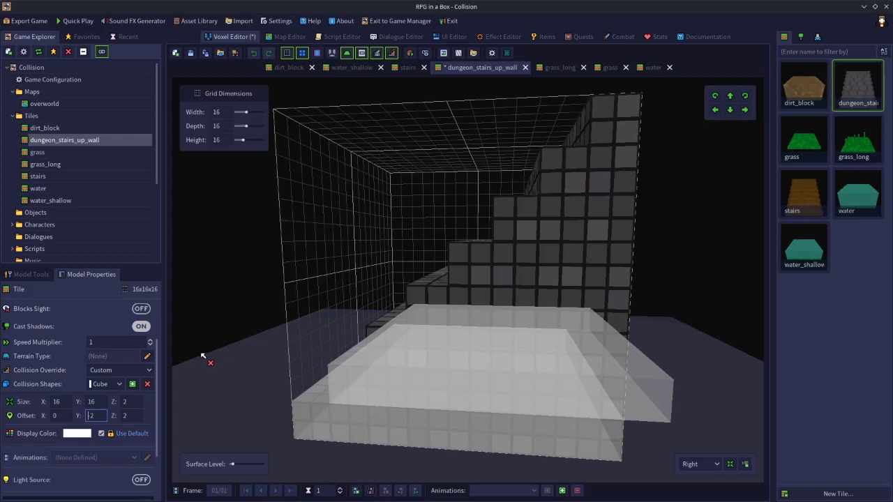
{"action": "right_click_drag", "start_coordinate": [296, 331], "coordinate": [400, 325]}
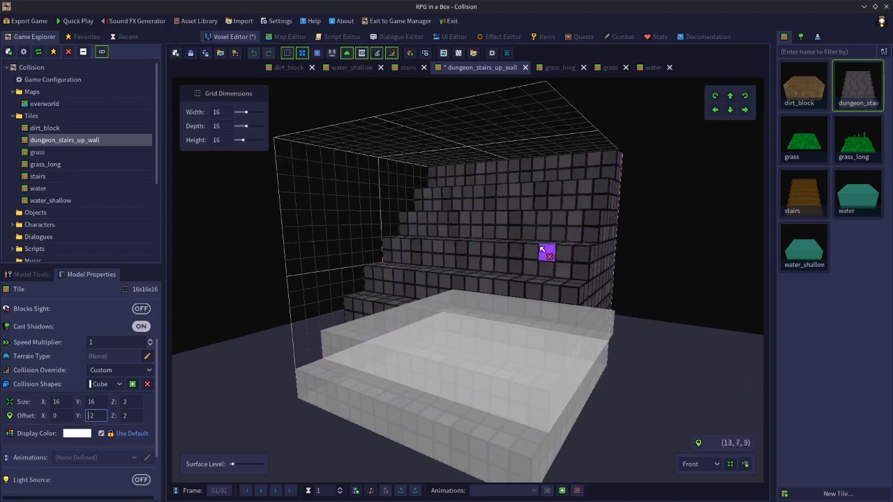
{"action": "right_click_drag", "start_coordinate": [516, 287], "coordinate": [441, 292]}
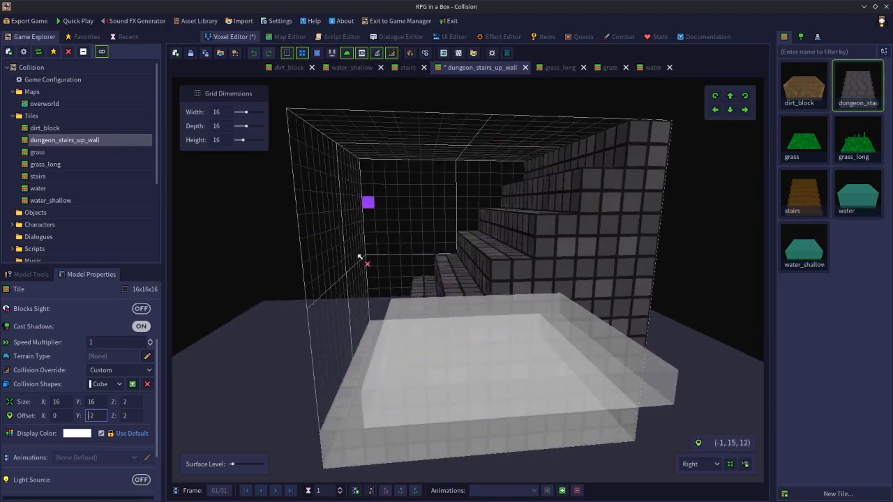
{"action": "right_click_drag", "start_coordinate": [414, 258], "coordinate": [518, 251]}
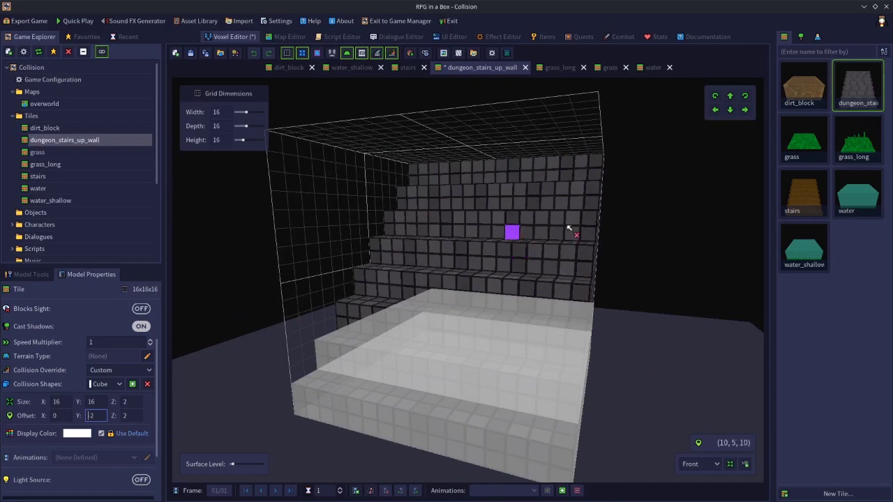
{"action": "left_click", "coordinate": [147, 383]}
{"action": "left_click", "coordinate": [147, 383]}
Build a full-height wall one voxel thick along the right side of the stairs using Box mode
{"action": "right_click_drag", "start_coordinate": [454, 296], "coordinate": [698, 166]}
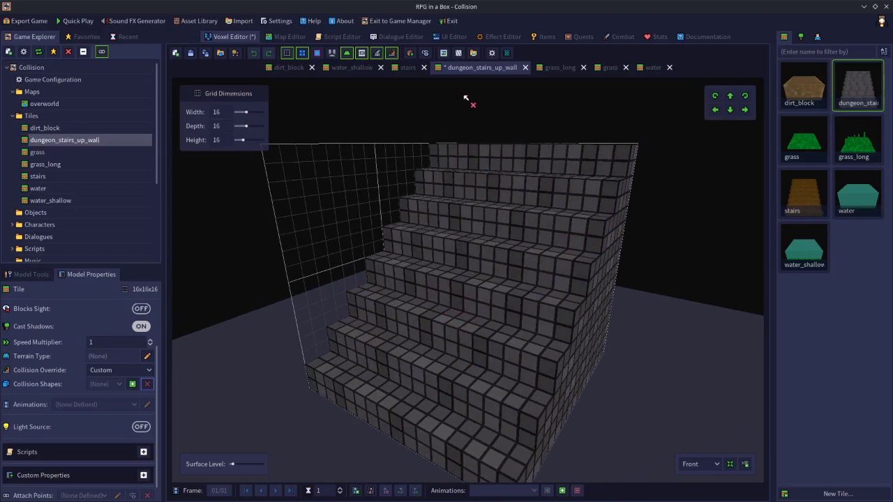
{"action": "right_click_drag", "start_coordinate": [667, 195], "coordinate": [349, 265]}
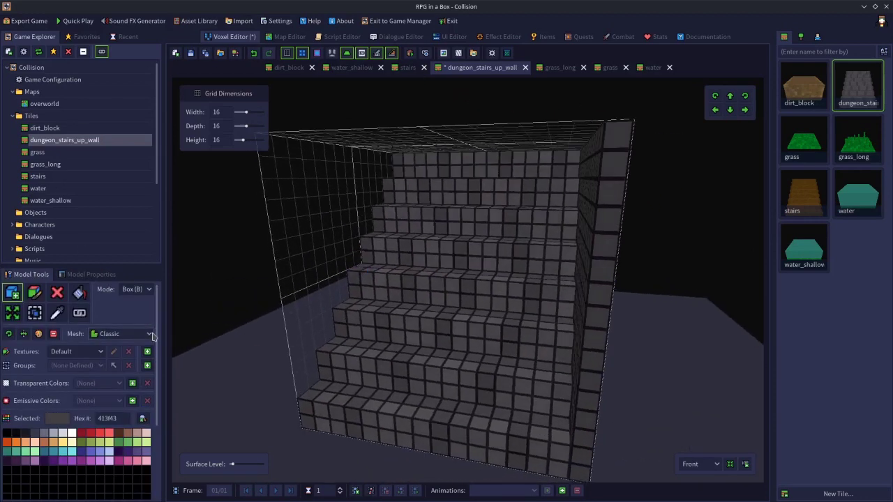
Add a prism collision shape to the stairs tile and set its Z rotation to 90
{"action": "left_click", "coordinate": [88, 276]}
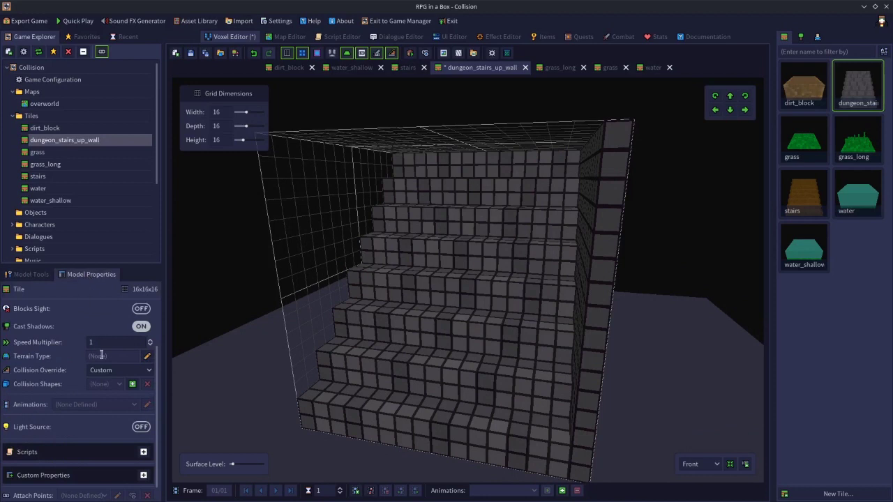
{"action": "left_click", "coordinate": [133, 385]}
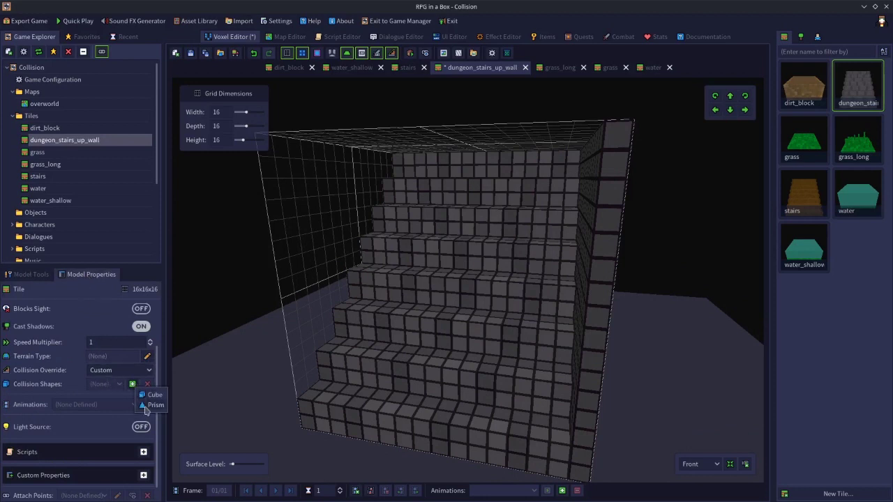
{"action": "left_click", "coordinate": [150, 405]}
{"action": "left_click", "coordinate": [131, 429]}
{"action": "type", "text": "90"}
{"action": "key", "text": "Return"}
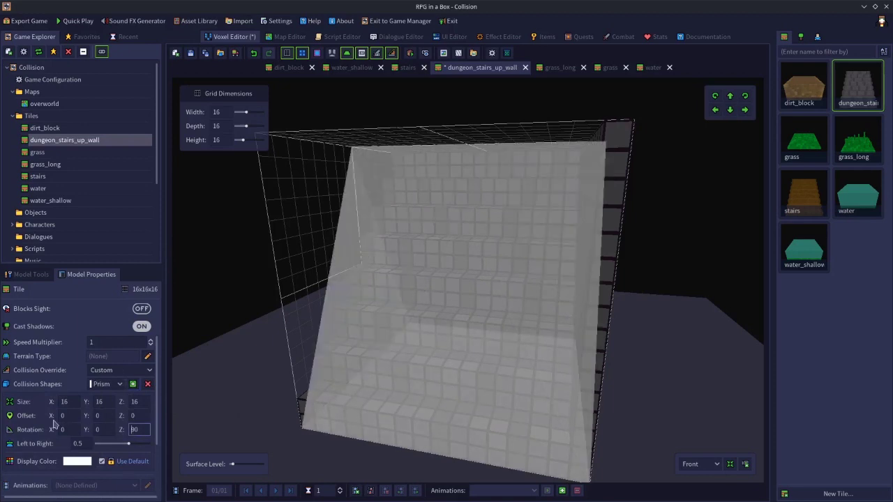
Set the prism collision shape's Y size to 15 to leave room for the side wall
{"action": "middle_click_drag", "start_coordinate": [542, 355], "coordinate": [555, 338]}
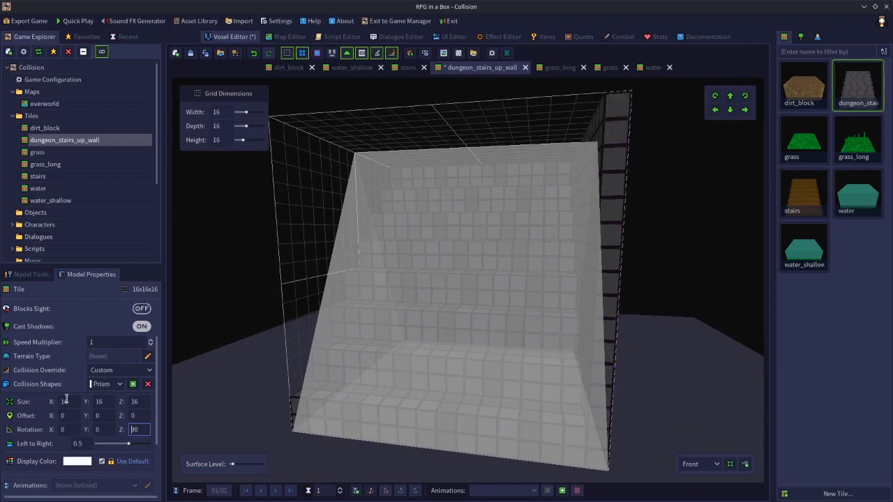
{"action": "left_click", "coordinate": [110, 401]}
{"action": "key", "text": "Return"}
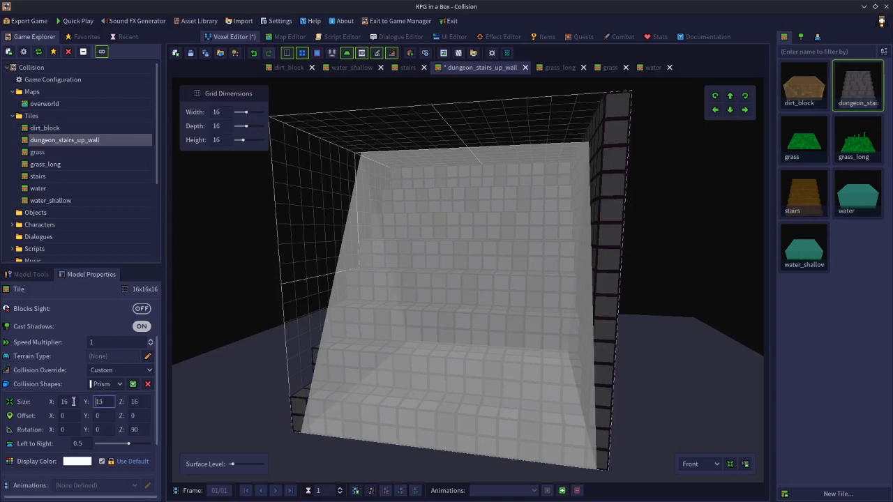
Try a Y offset of -1 on the prism collision shape and reset it to 0
{"action": "left_click", "coordinate": [104, 415]}
{"action": "key", "text": "Return"}
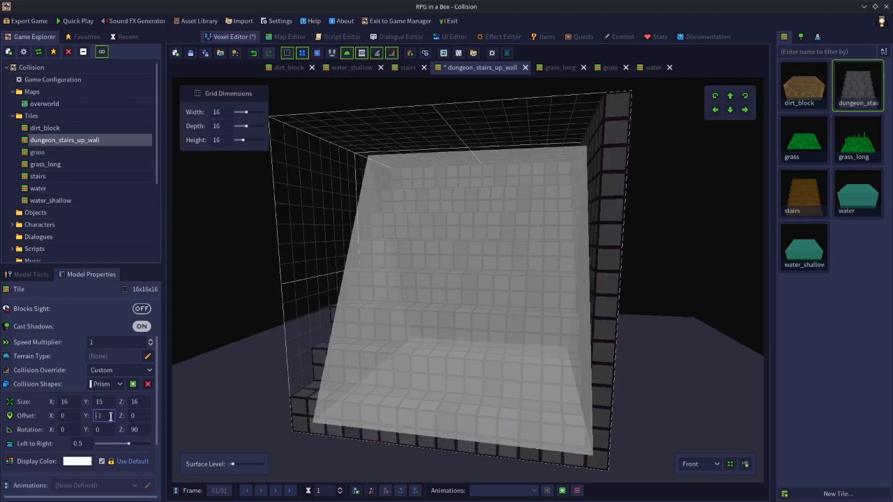
{"action": "type", "text": "0"}
{"action": "key", "text": "Return"}
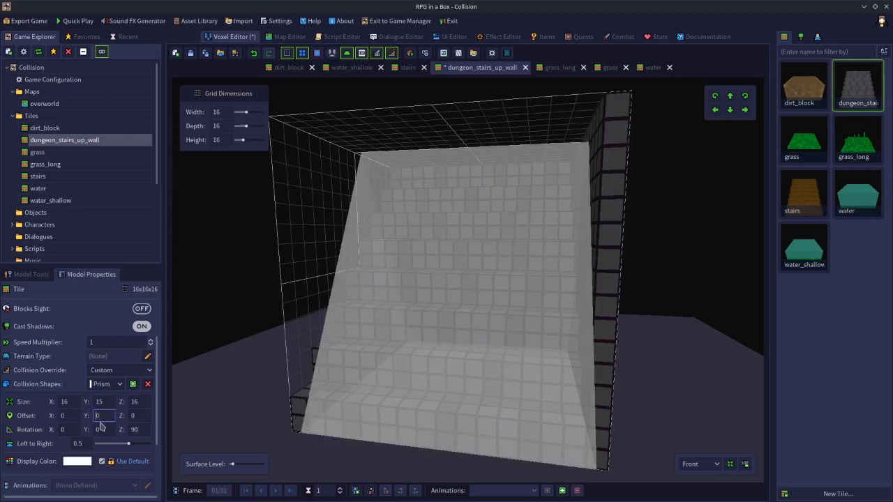
Set the prism's X offset to -1 to shift it away from the side wall
{"action": "left_click", "coordinate": [70, 416]}
{"action": "type", "text": "1"}
{"action": "key", "text": "Return"}
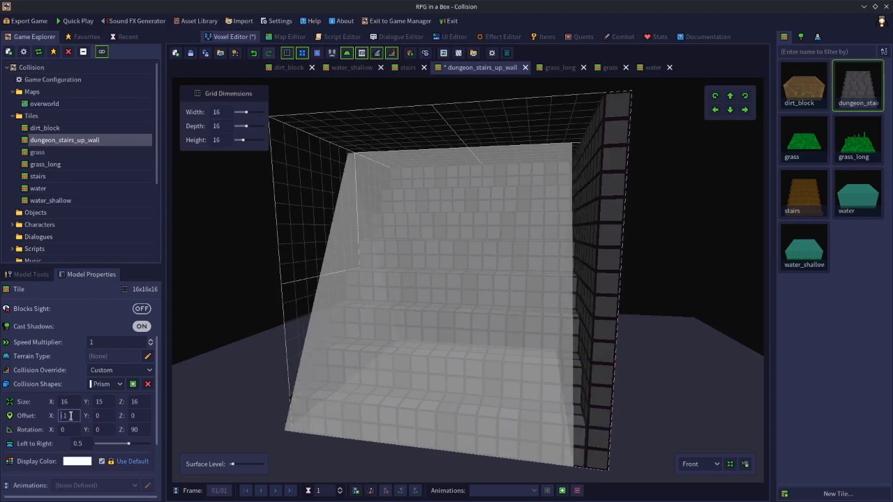
{"action": "mouse_move", "coordinate": [183, 411]}
{"action": "right_mouse_down"}
{"action": "mouse_move", "coordinate": [216, 413]}
{"action": "mouse_move", "coordinate": [165, 409]}
{"action": "mouse_move", "coordinate": [191, 407]}
{"action": "right_mouse_up"}
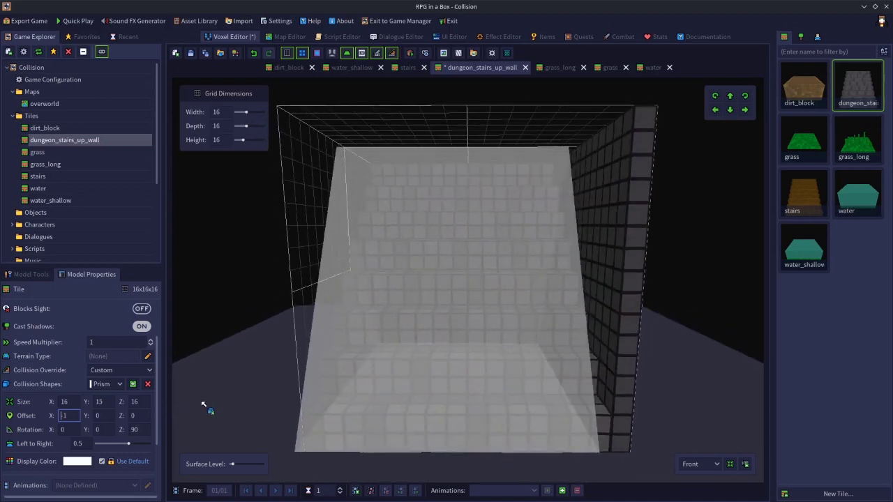
Add a cube collision shape to the stairs tile for the side wall
{"action": "left_click", "coordinate": [133, 385]}
{"action": "left_click", "coordinate": [152, 403]}
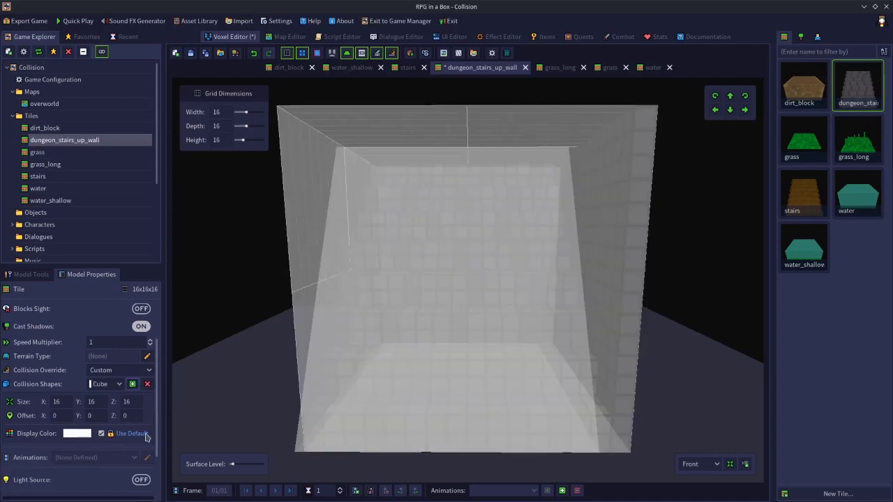
Try a Y size of 0 and an X size of 1 on the new cube collision shape
{"action": "left_click", "coordinate": [98, 403]}
{"action": "type", "text": "1"}
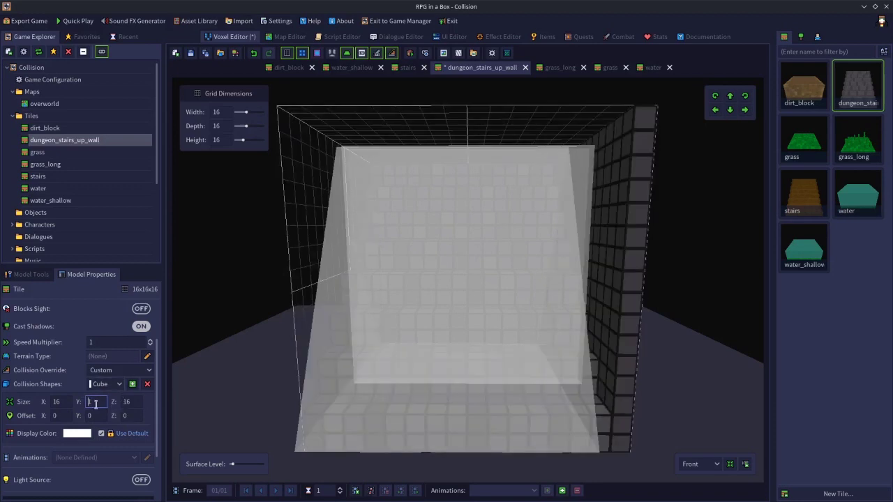
{"action": "key", "text": "BackSpace"}
{"action": "type", "text": "0"}
{"action": "left_click", "coordinate": [69, 402]}
{"action": "type", "text": "1"}
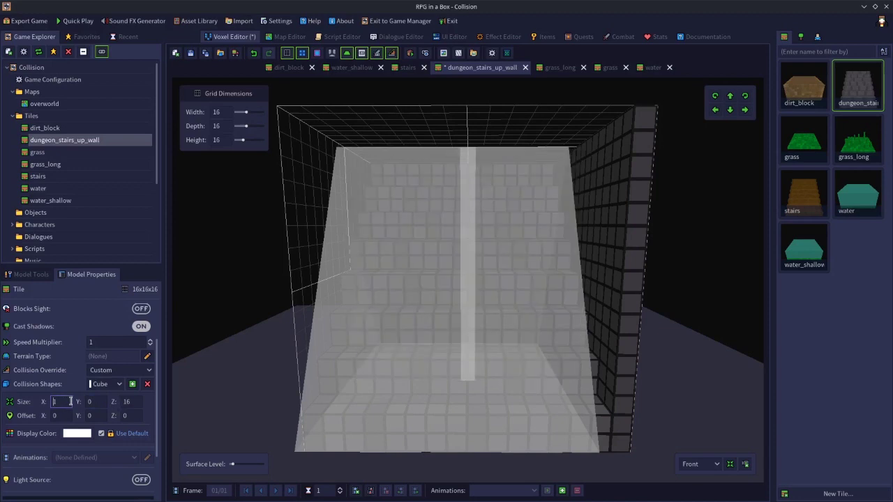
Try a Z size of 1 on the cube and restore its X, Y and Z sizes to 16
{"action": "middle_click_drag", "start_coordinate": [277, 415], "coordinate": [252, 411]}
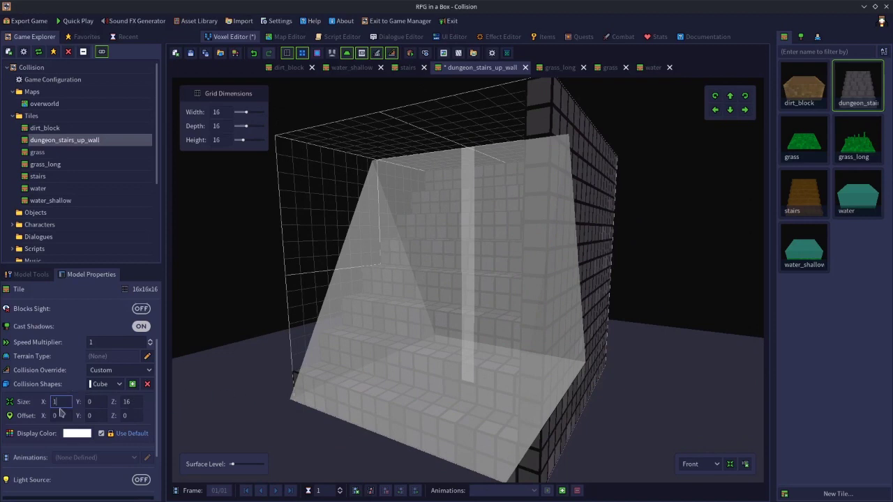
{"action": "left_click", "coordinate": [133, 403]}
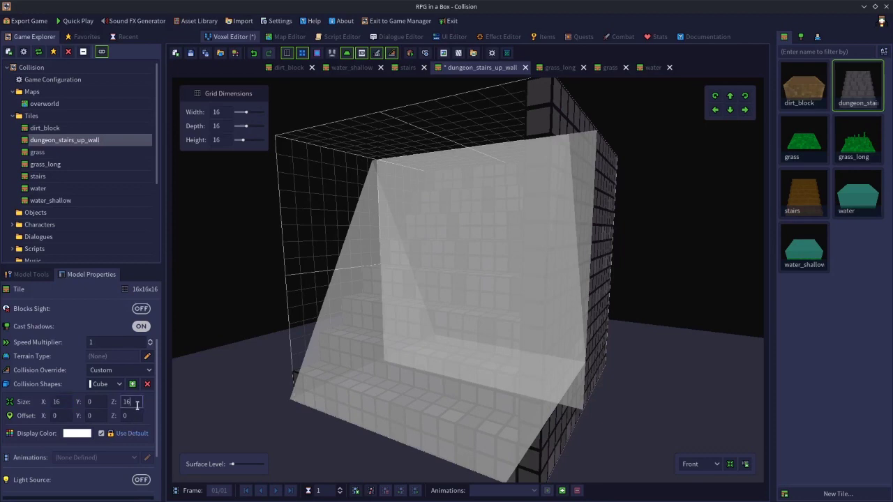
{"action": "key", "text": "BackSpace"}
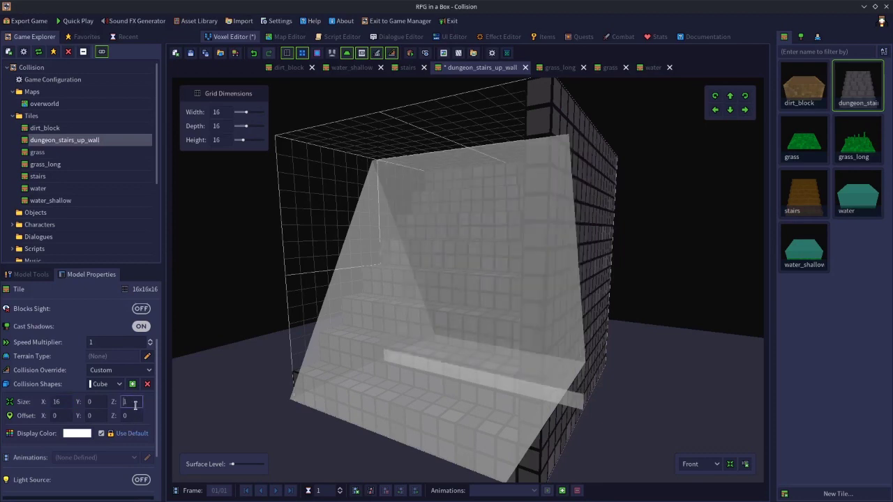
{"action": "key", "text": "Return"}
{"action": "middle_click_drag", "start_coordinate": [405, 335], "coordinate": [493, 311]}
{"action": "left_click", "coordinate": [96, 401]}
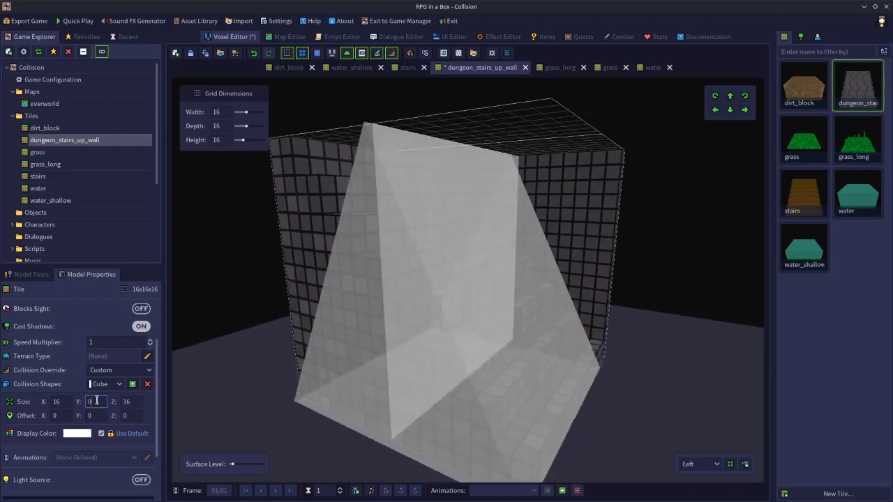
{"action": "key", "text": "Return"}
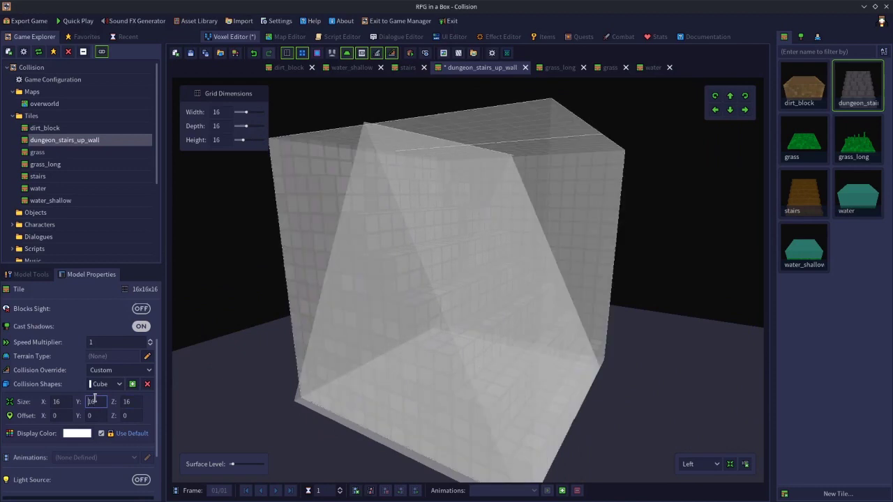
Set the cube's X size to 1 to form a thin full-depth slab for the wall
{"action": "middle_click_drag", "start_coordinate": [479, 361], "coordinate": [451, 339]}
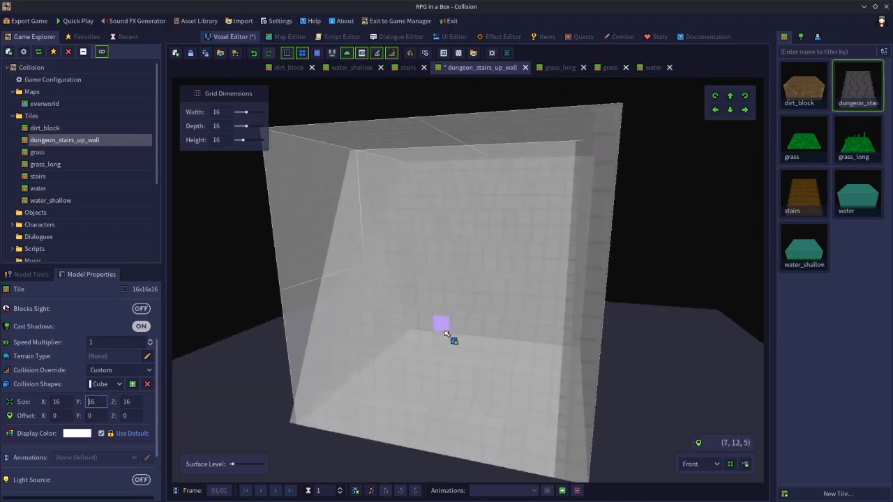
{"action": "left_click", "coordinate": [67, 400]}
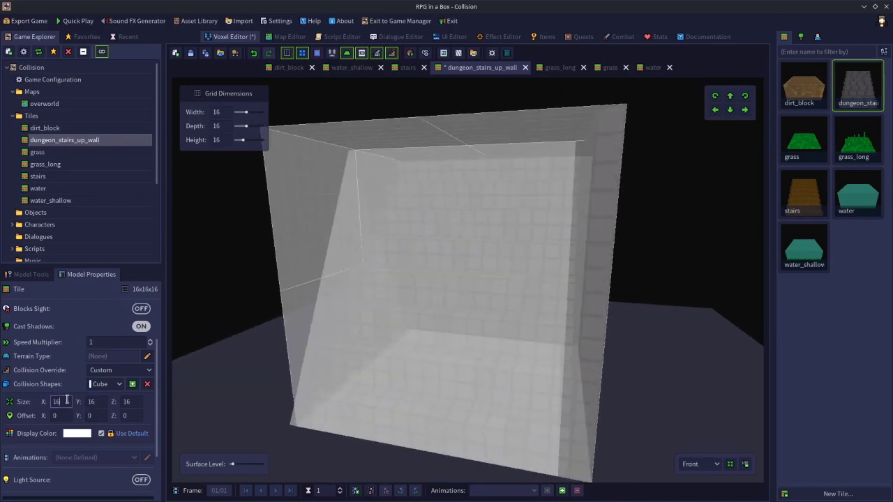
{"action": "key", "text": "BackSpace"}
{"action": "mouse_move", "coordinate": [319, 353]}
{"action": "middle_mouse_down"}
{"action": "mouse_move", "coordinate": [349, 353]}
{"action": "mouse_move", "coordinate": [333, 350]}
{"action": "middle_mouse_up"}
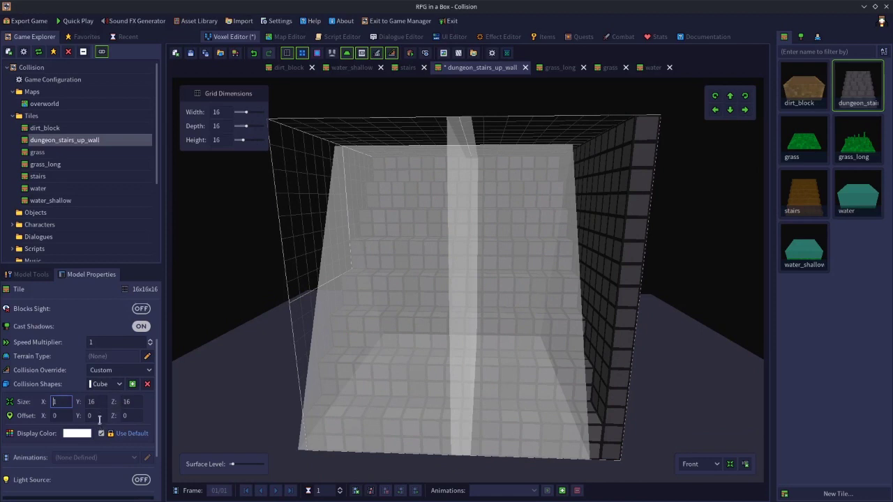
Try a Z offset of 1 on the thin cube collision shape and reset it to 0
{"action": "left_click", "coordinate": [136, 416]}
{"action": "type", "text": "1"}
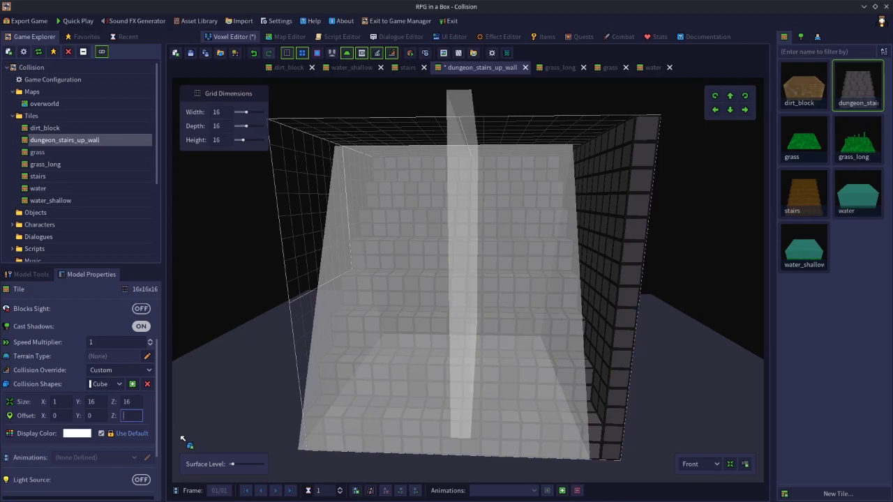
{"action": "type", "text": "0"}
Try X offsets of 16, 8 and 7 on the thin cube to line it up with the side wall
{"action": "left_click", "coordinate": [60, 414]}
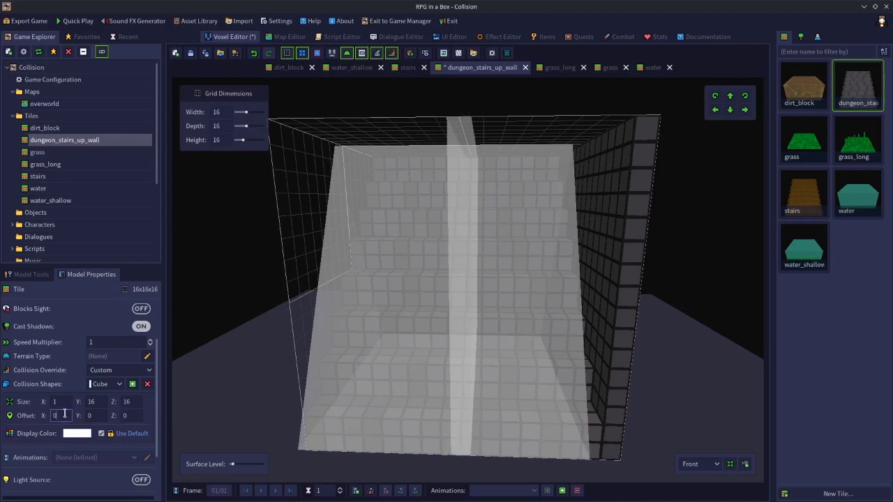
{"action": "type", "text": "1"}
{"action": "key", "text": "BackSpace"}
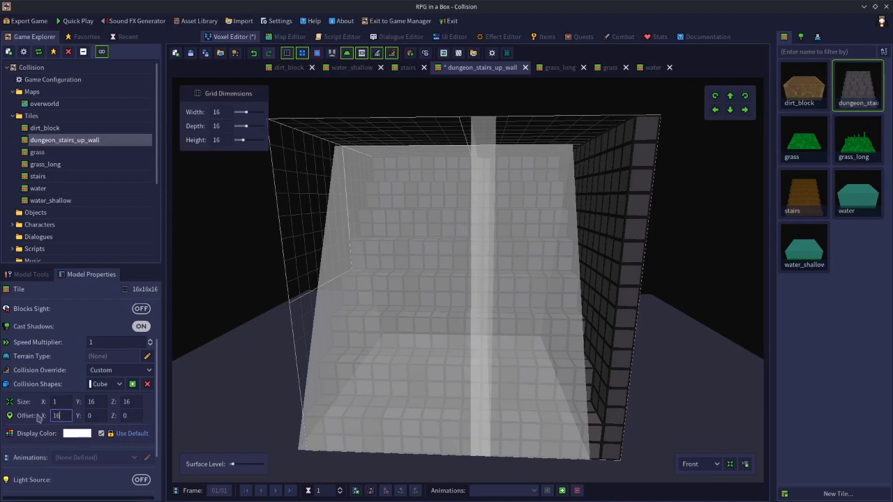
{"action": "key", "text": "Return"}
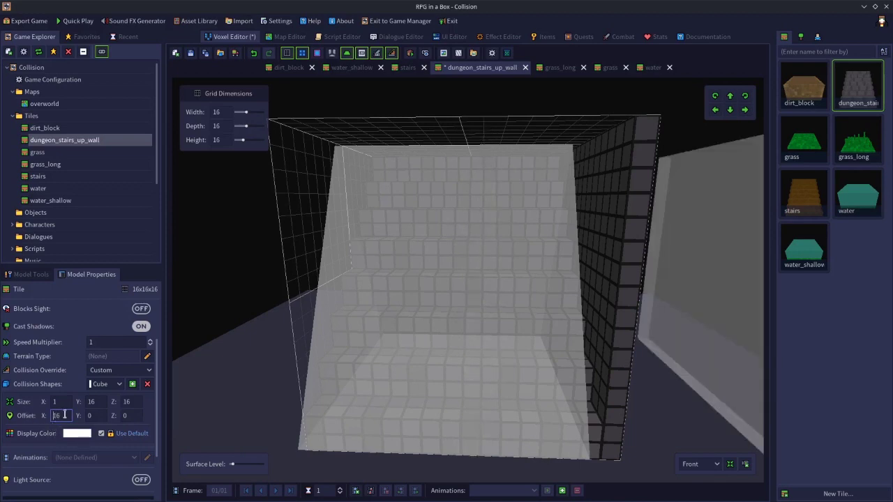
{"action": "key", "text": "Return"}
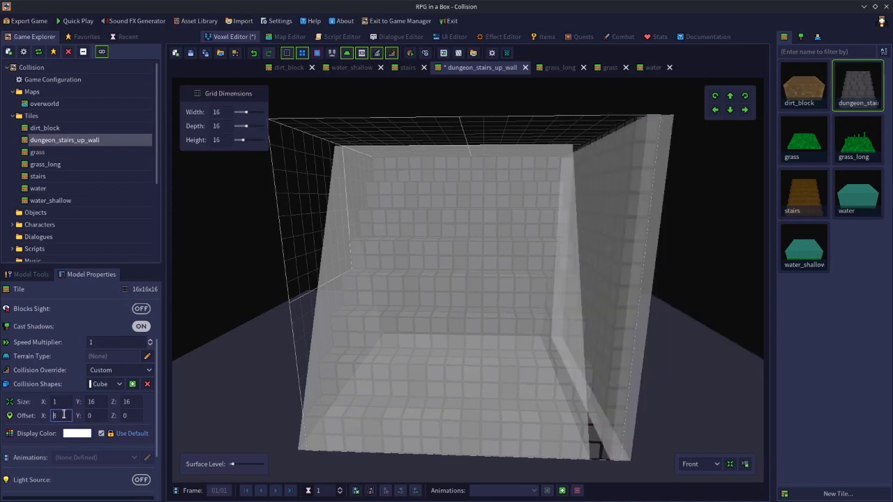
{"action": "right_click_drag", "start_coordinate": [461, 320], "coordinate": [454, 315]}
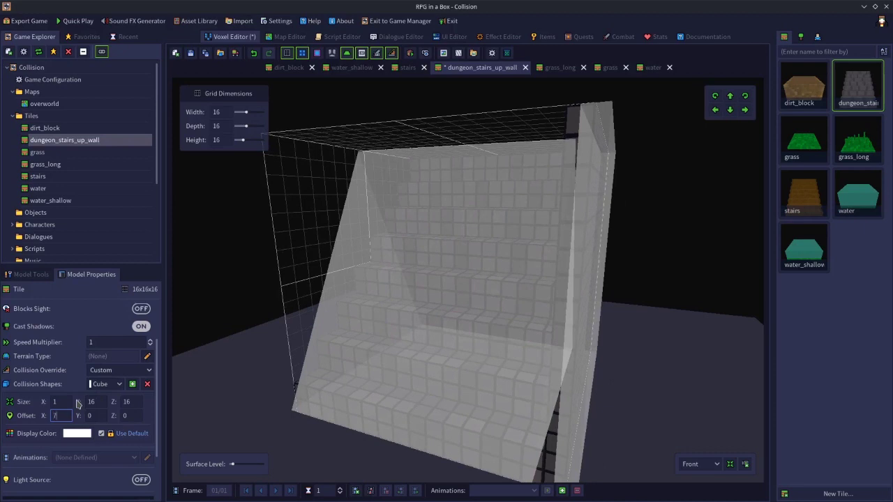
{"action": "type", "text": "7"}
{"action": "key", "text": "Return"}
{"action": "right_click_drag", "start_coordinate": [285, 379], "coordinate": [303, 372]}
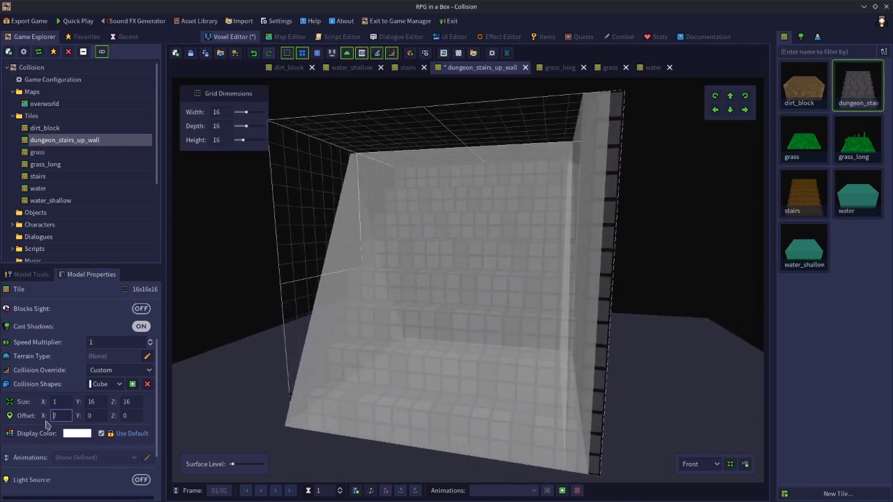
Set the thin cube's X offset to 7.5 and check its alignment with the side wall
{"action": "left_click", "coordinate": [65, 403]}
{"action": "left_click", "coordinate": [66, 414]}
{"action": "key", "text": "Return"}
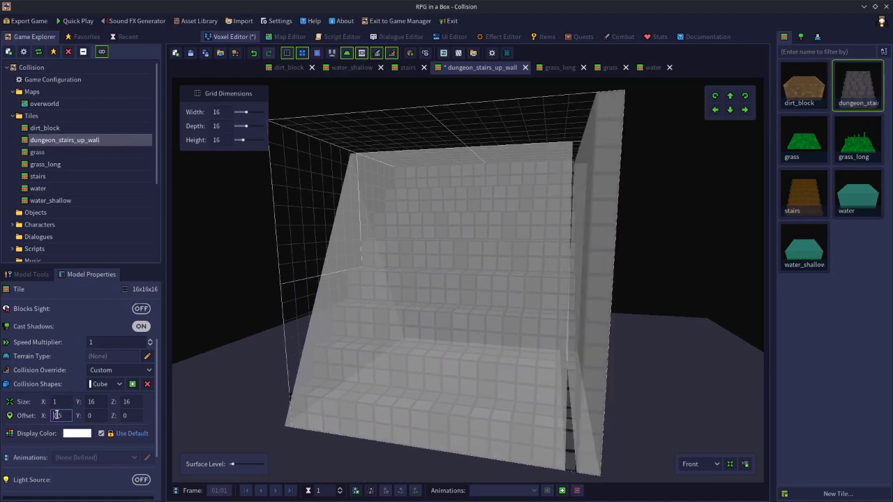
{"action": "mouse_move", "coordinate": [439, 361]}
{"action": "right_mouse_down"}
{"action": "mouse_move", "coordinate": [398, 375]}
{"action": "mouse_move", "coordinate": [454, 365]}
{"action": "right_mouse_up"}
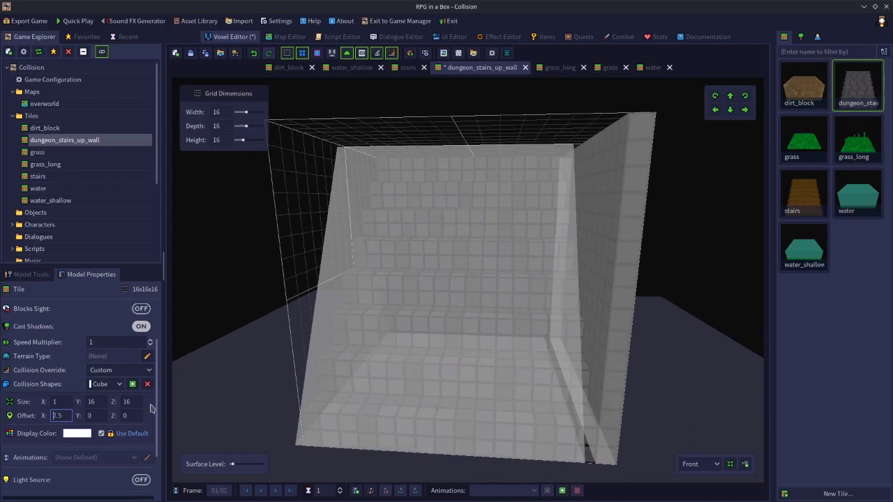
Select the prism collision shape of the dungeon stairs and set its Y size to 15.5
{"action": "left_click", "coordinate": [114, 388]}
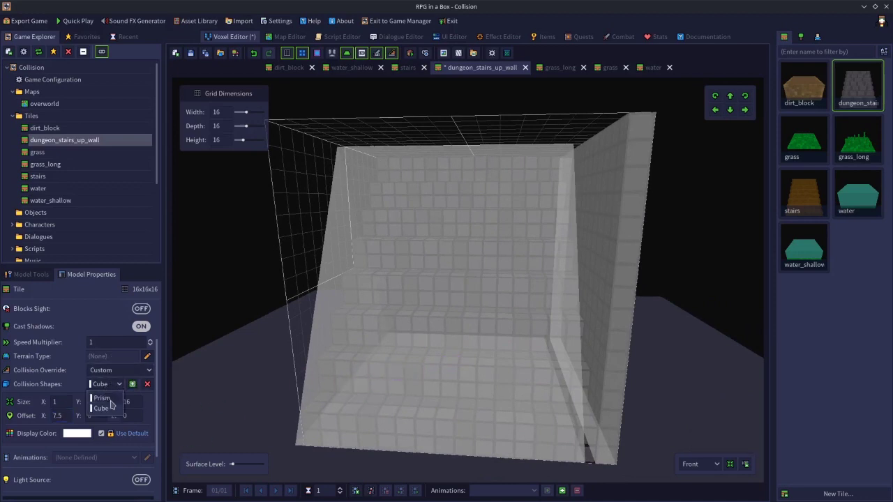
{"action": "left_click", "coordinate": [104, 398]}
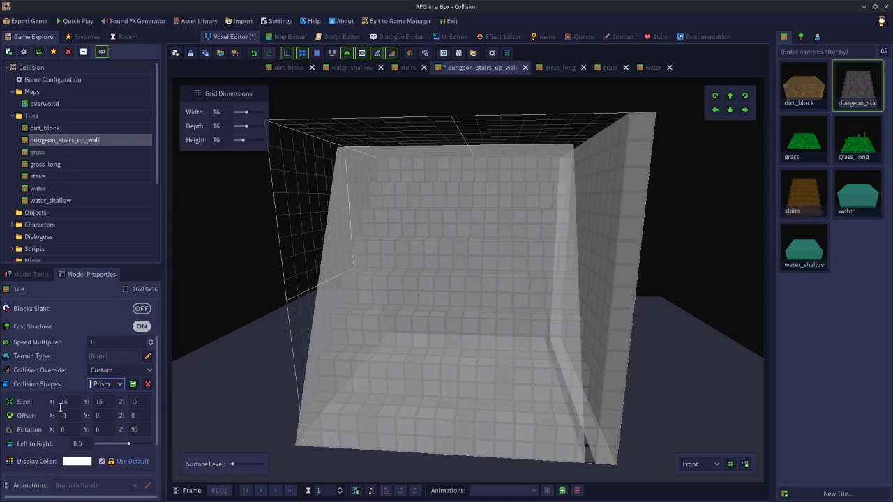
{"action": "left_click", "coordinate": [112, 403]}
{"action": "key", "text": "Return"}
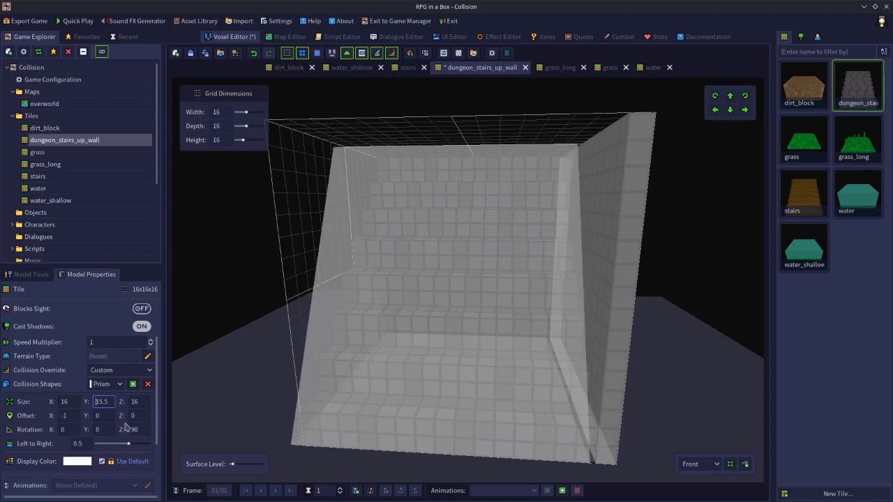
Try an X offset of -1.5 on the prism, and set it to -0.5 to meet the wall cube
{"action": "left_click", "coordinate": [74, 416]}
{"action": "type", "text": "-1.5"}
{"action": "key", "text": "Return"}
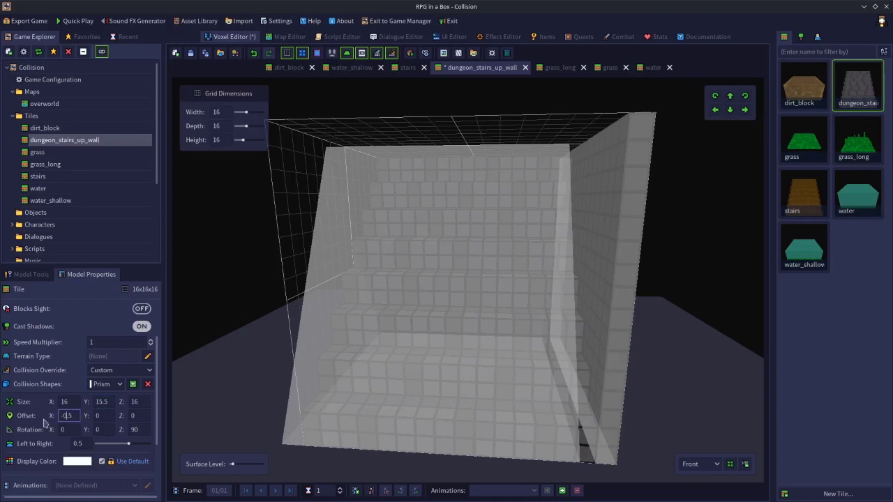
{"action": "key", "text": "BackSpace"}
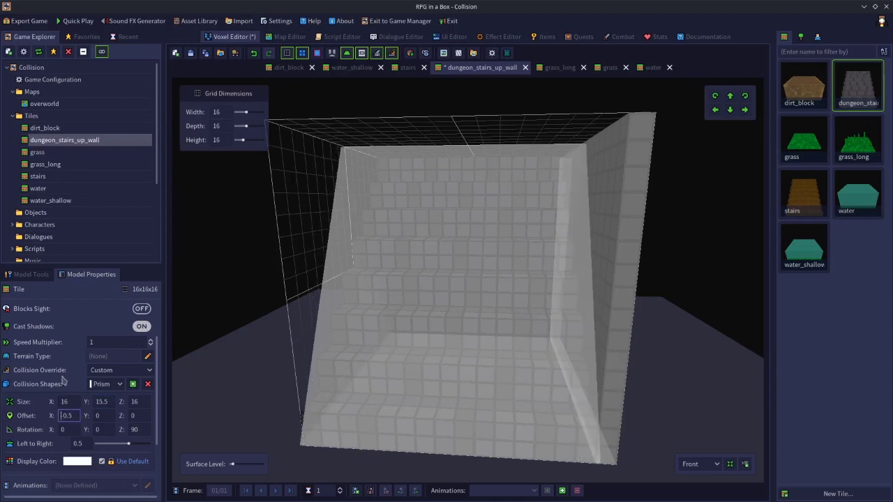
Set the prism's Left to Right value to 1 so it slopes along the stairs, and save the tile
{"action": "right_click_drag", "start_coordinate": [333, 281], "coordinate": [252, 325]}
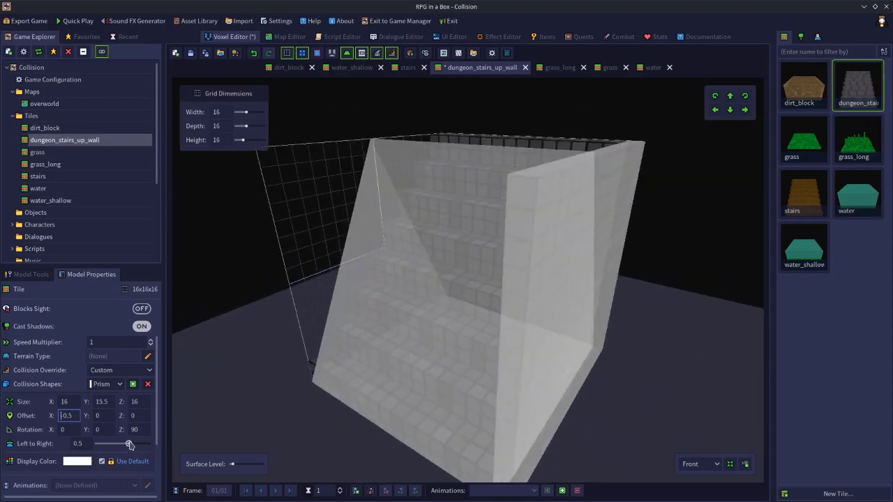
{"action": "mouse_move", "coordinate": [129, 445]}
{"action": "left_mouse_down"}
{"action": "mouse_move", "coordinate": [115, 446]}
{"action": "mouse_move", "coordinate": [137, 447]}
{"action": "left_mouse_up"}
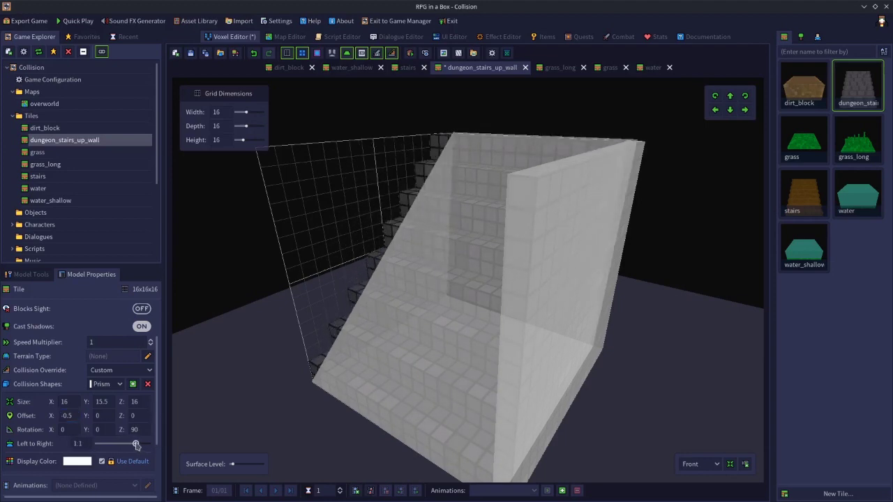
{"action": "right_click_drag", "start_coordinate": [300, 345], "coordinate": [414, 312]}
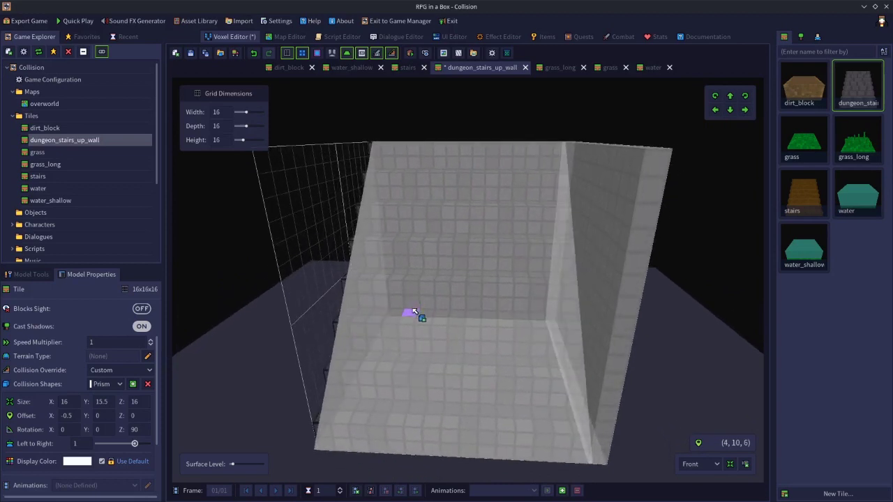
{"action": "left_click", "coordinate": [189, 55]}
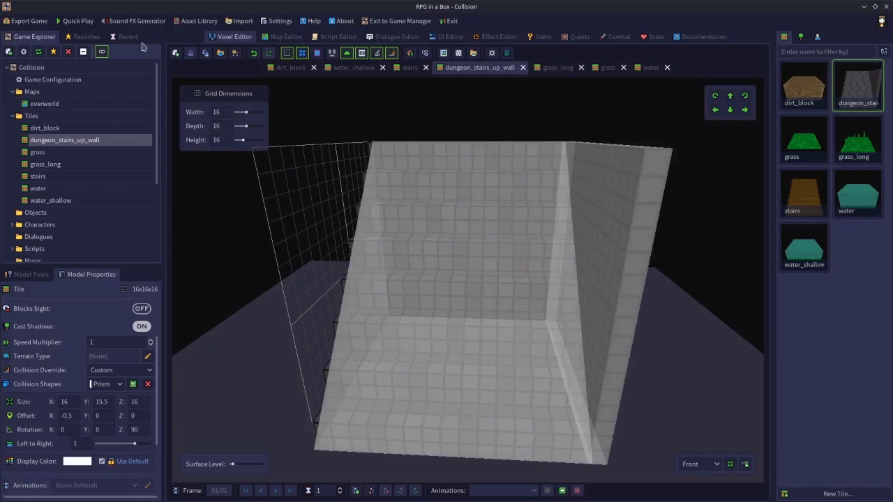
Playtest the game, walking the character up and down the dungeon stairs and against their side wall
{"action": "left_click", "coordinate": [77, 21]}
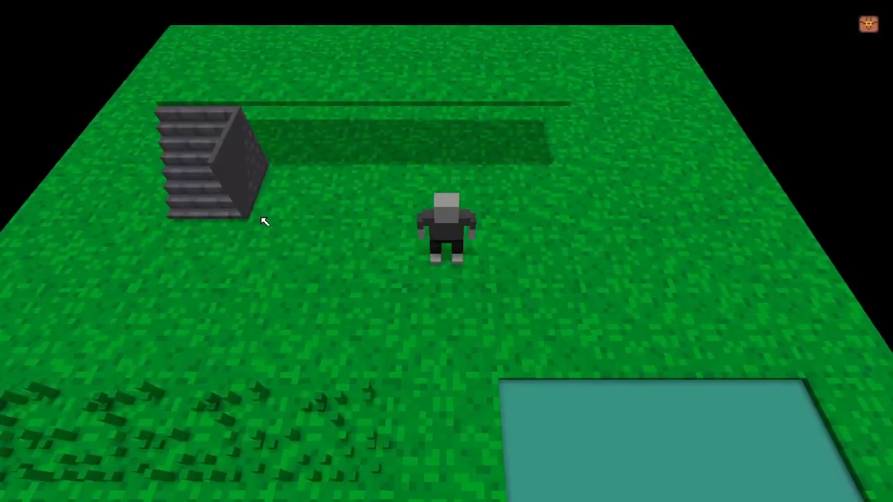
{"action": "key", "text": "Left"}
{"action": "key", "text": "Up"}
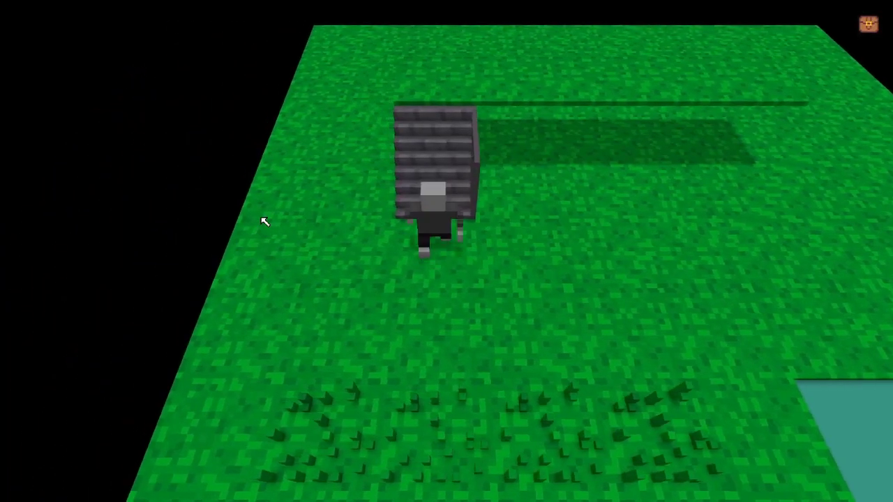
{"action": "key", "text": "Up"}
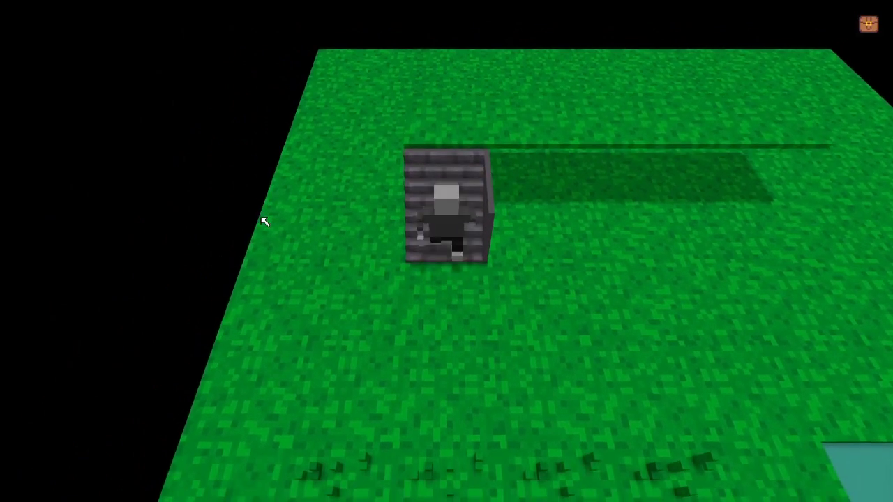
{"action": "key", "text": "Up"}
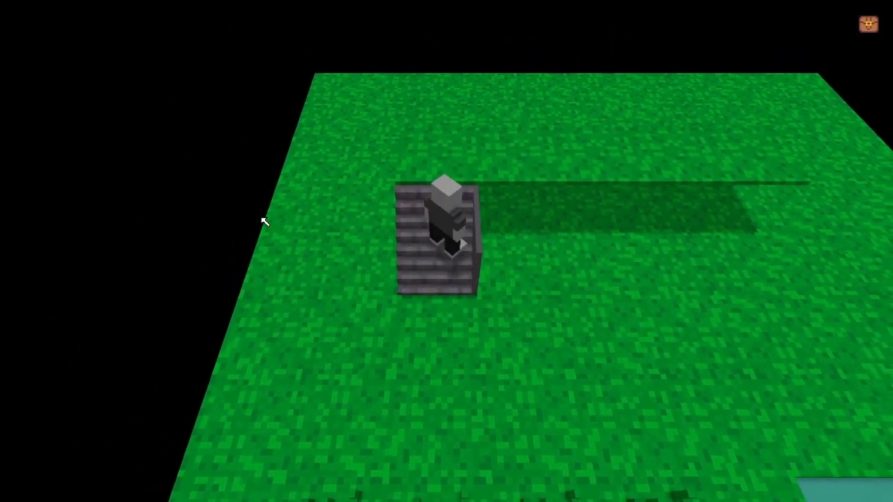
{"action": "key", "text": "Down"}
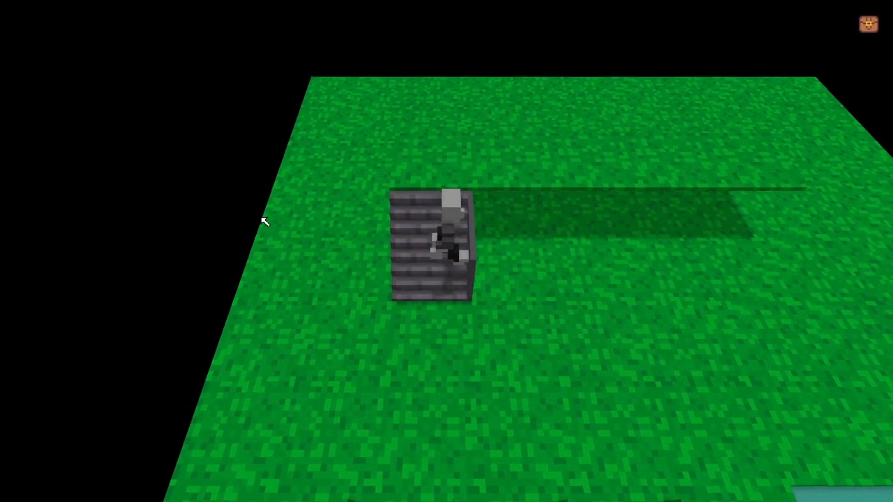
{"action": "key", "text": "Up"}
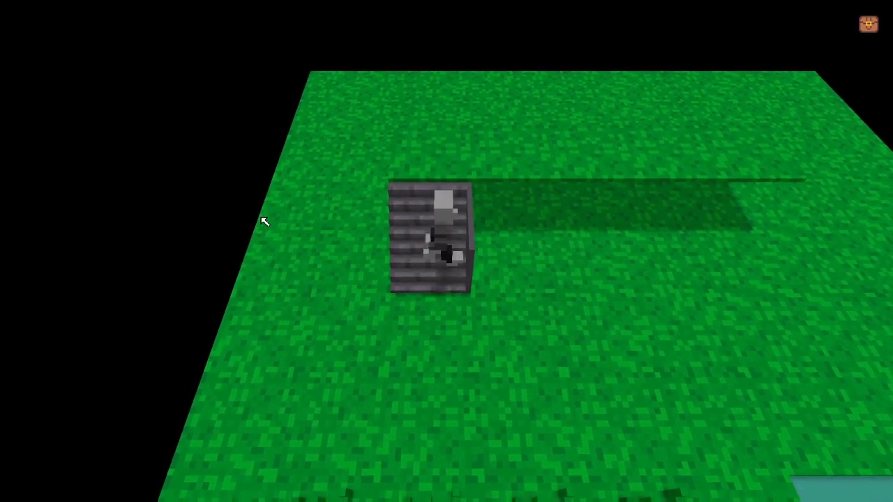
{"action": "key", "text": "Down"}
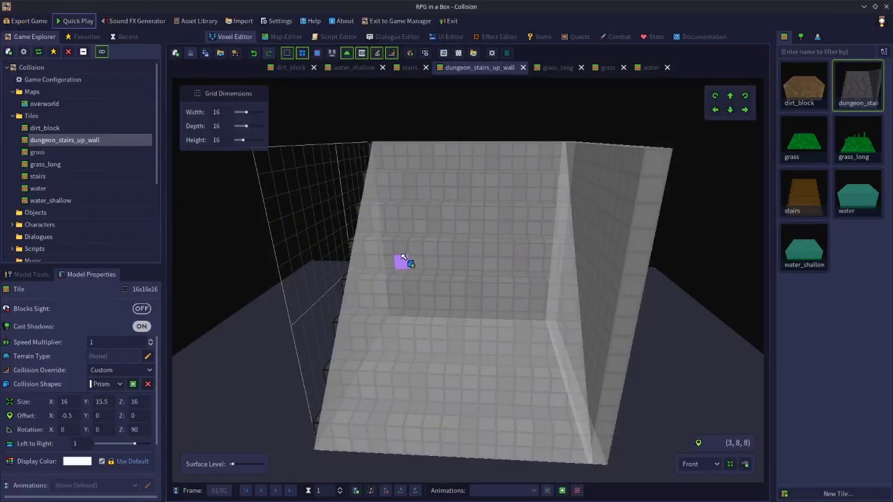
Switch to the overworld map and dismiss the placement preview of the dungeon stairs tile
{"action": "left_click", "coordinate": [287, 36]}
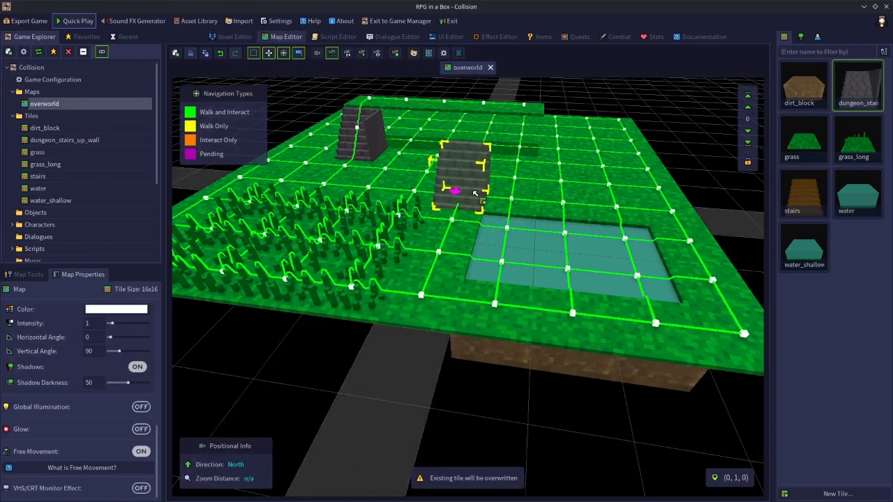
{"action": "right_click", "coordinate": [474, 193]}
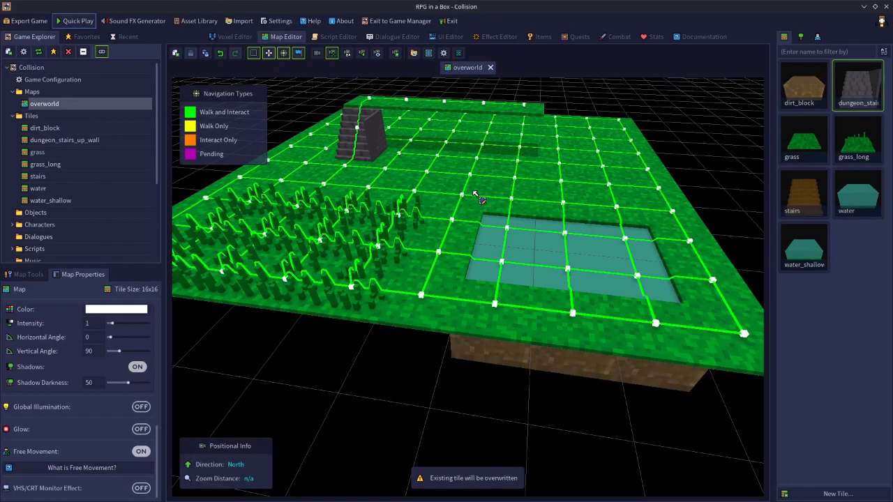